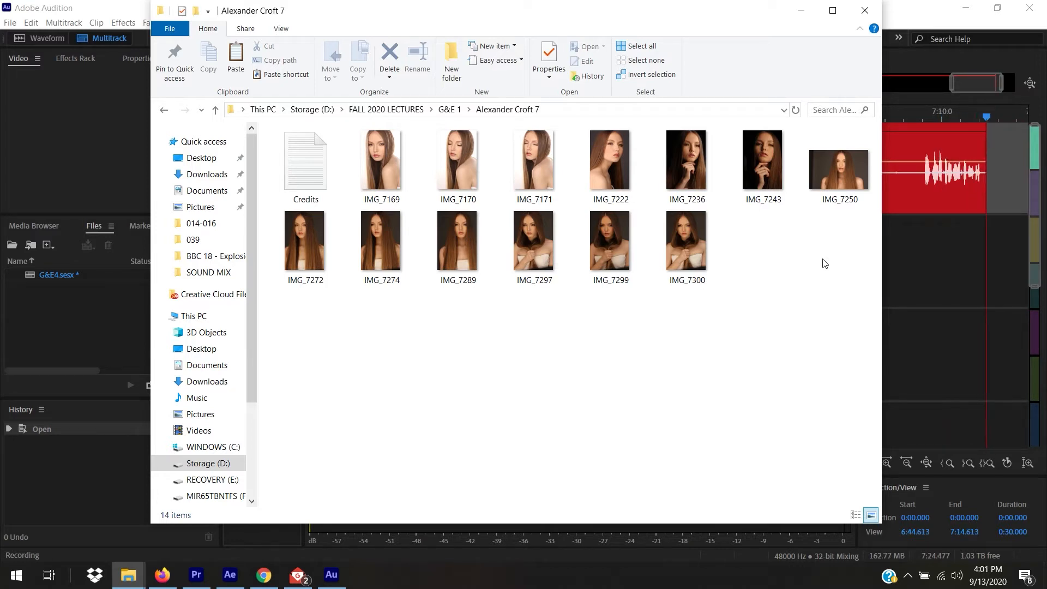
Select the raw portrait IMG_7169 and choose Open with for Adobe Photoshop 2020.
{"action": "left_click", "coordinate": [388, 155]}
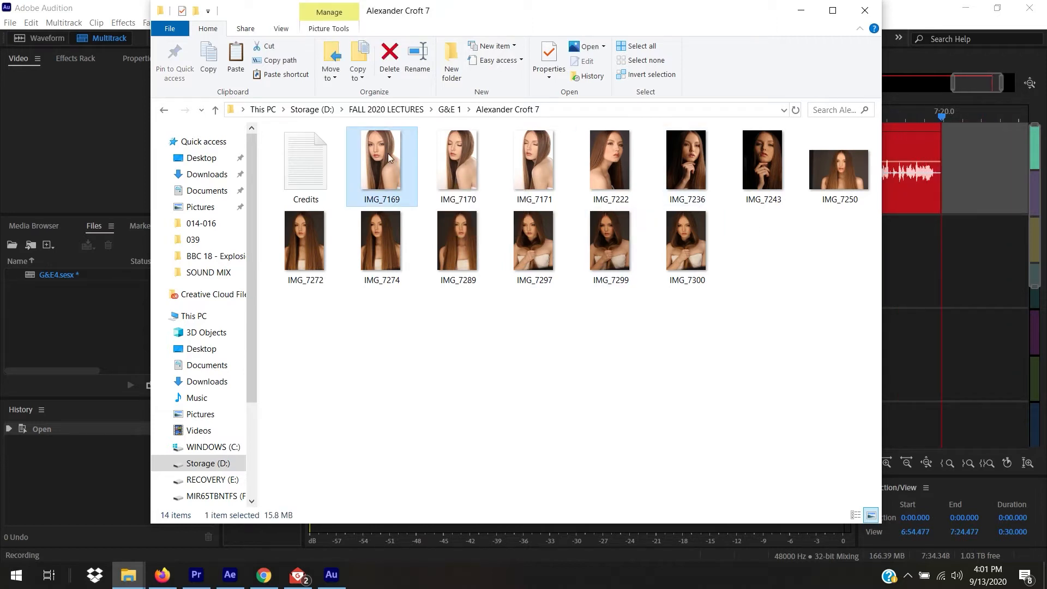
{"action": "right_click", "coordinate": [388, 154]}
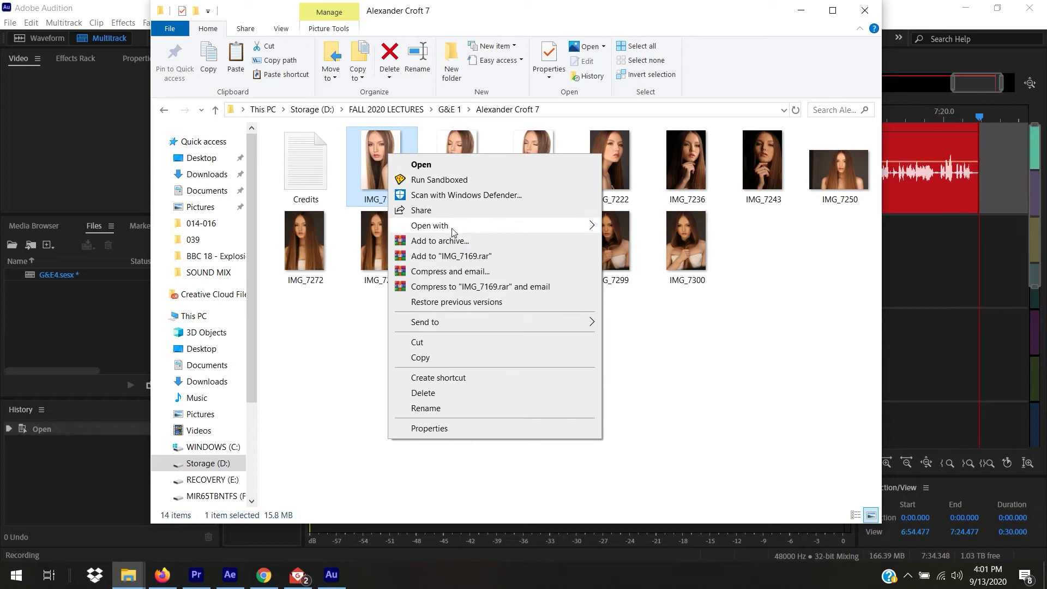
{"action": "mouse_move", "coordinate": [523, 225]}
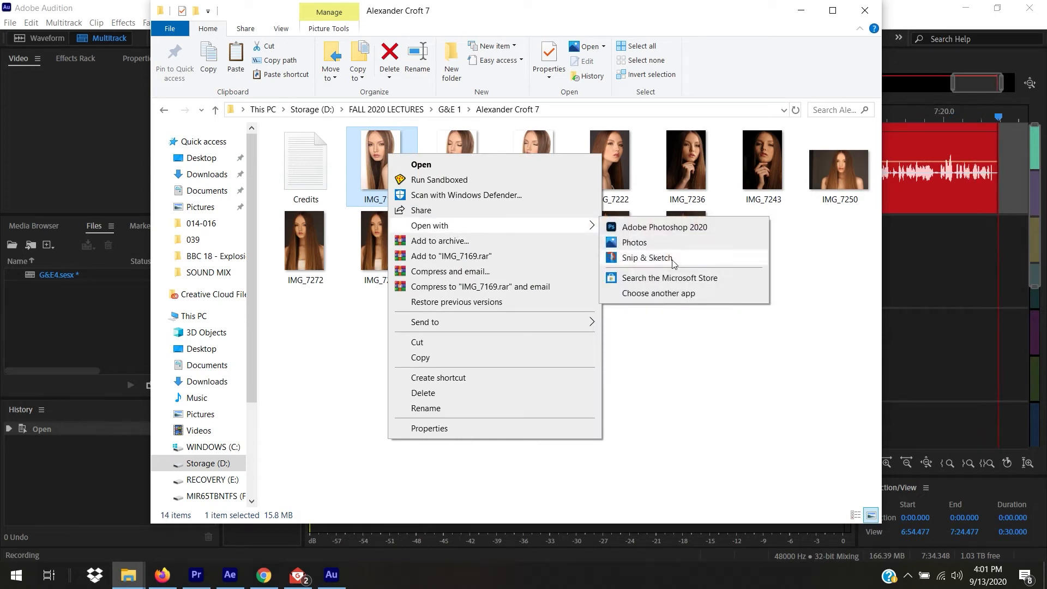
Launch IMG_7169 in Photoshop 2020, keep the New ACR Default layout and dismiss the welcome screen.
{"action": "left_click", "coordinate": [679, 228]}
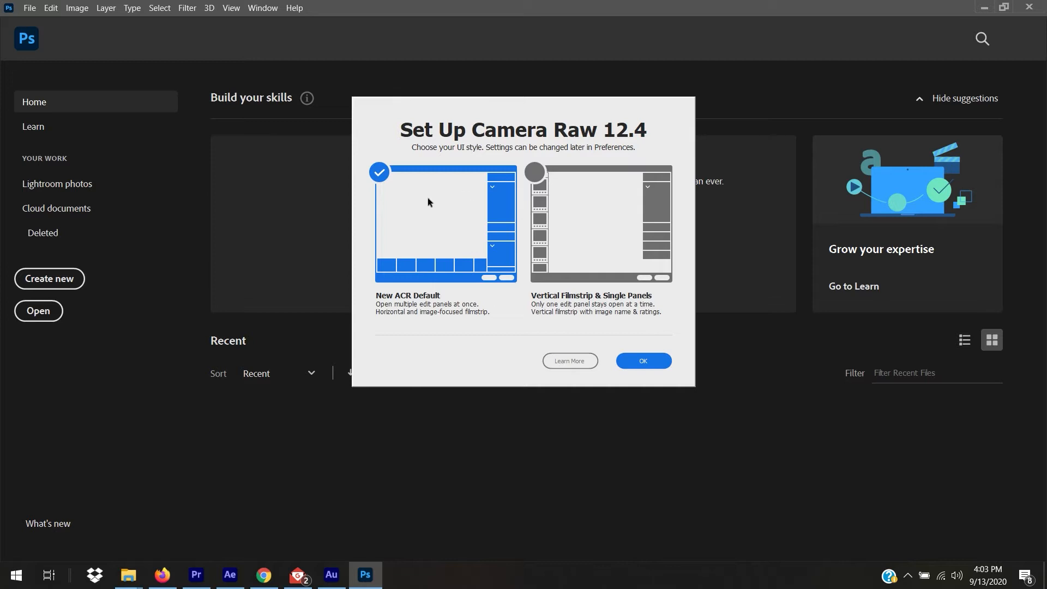
{"action": "key", "text": "Return"}
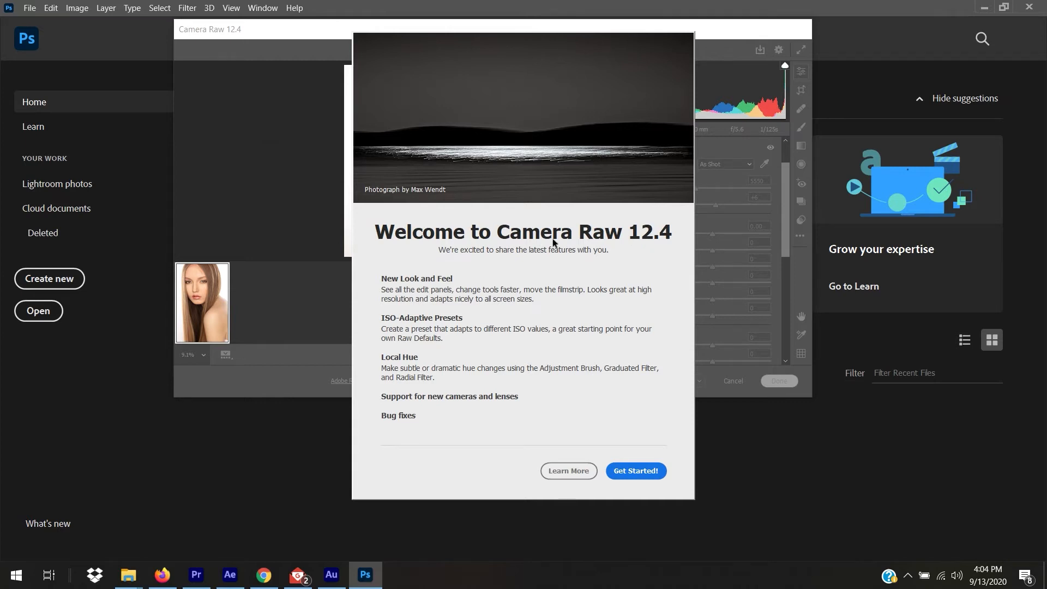
{"action": "left_click", "coordinate": [646, 471]}
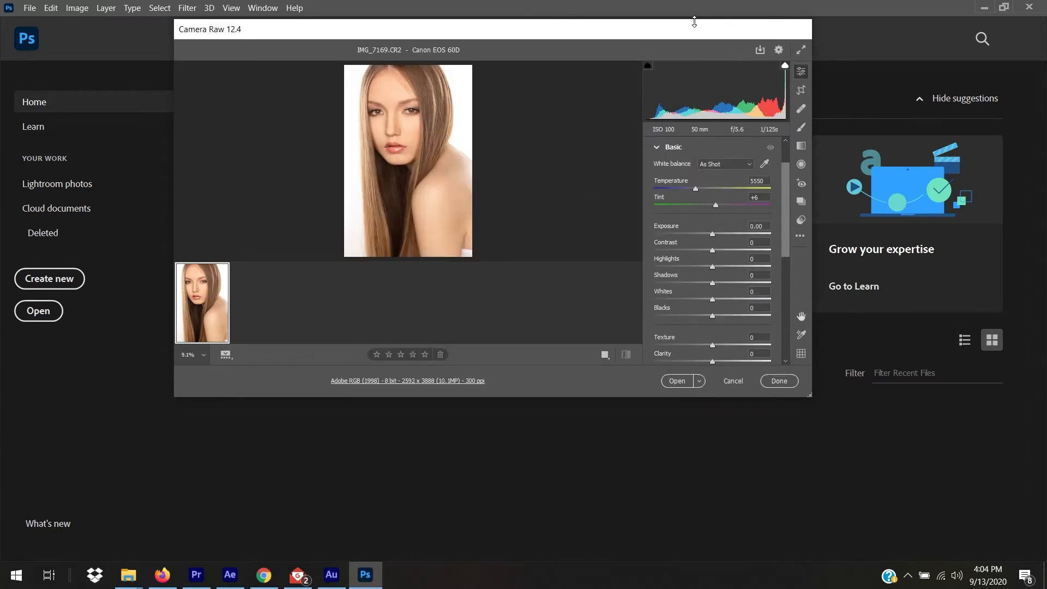
Move and enlarge the Camera Raw window so the portrait preview is bigger.
{"action": "left_click_drag", "start_coordinate": [696, 30], "coordinate": [755, 18]}
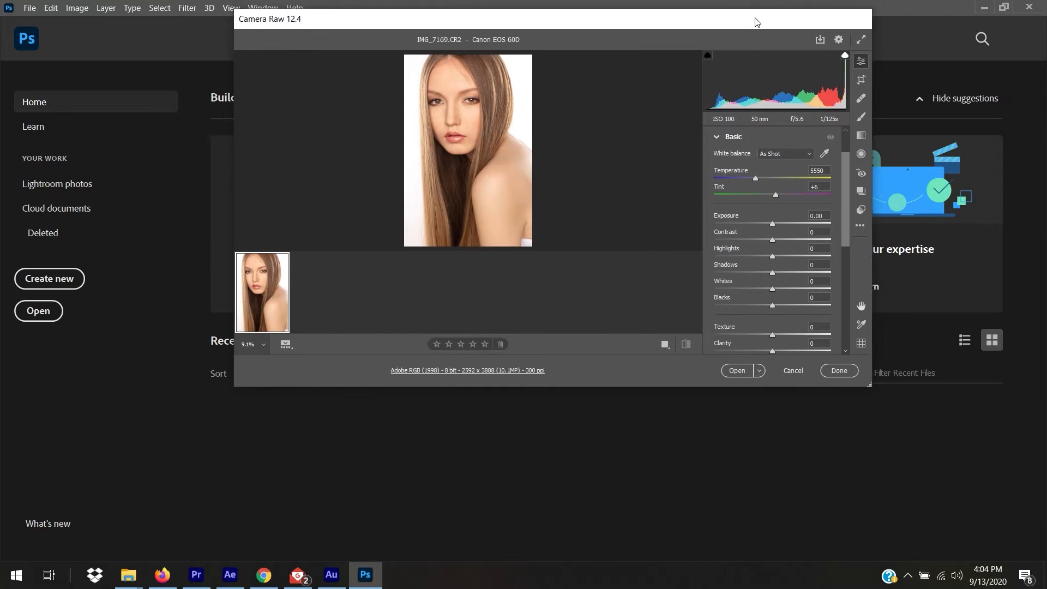
{"action": "left_click_drag", "start_coordinate": [870, 386], "coordinate": [947, 452]}
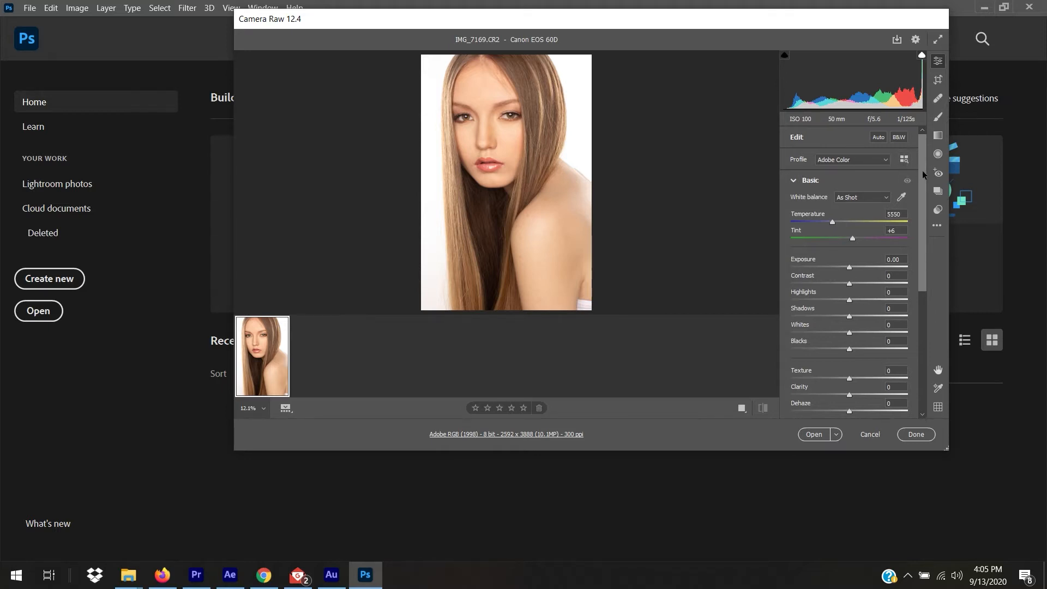
{"action": "left_click_drag", "start_coordinate": [923, 172], "coordinate": [923, 296]}
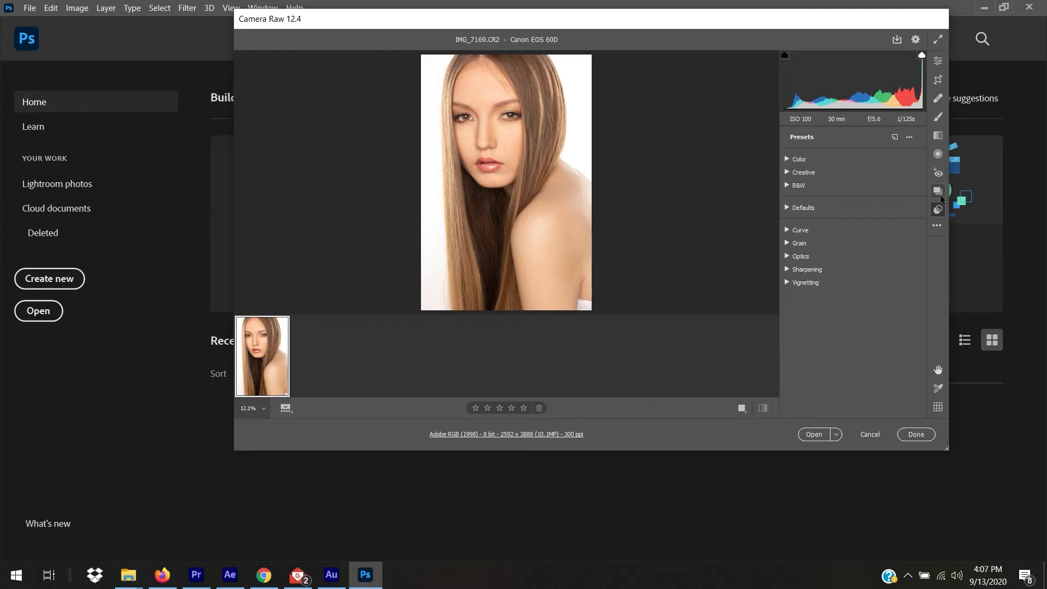
Expand the Color presets and preview Bright, High Contrast, High Contrast & Detail and Matte.
{"action": "left_click", "coordinate": [939, 194]}
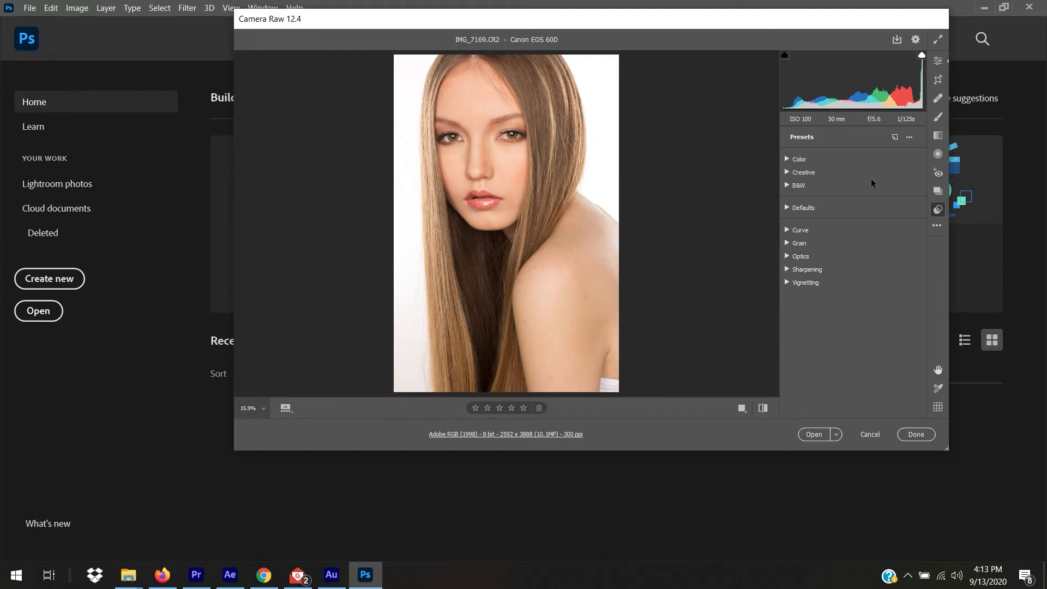
{"action": "left_click", "coordinate": [787, 159]}
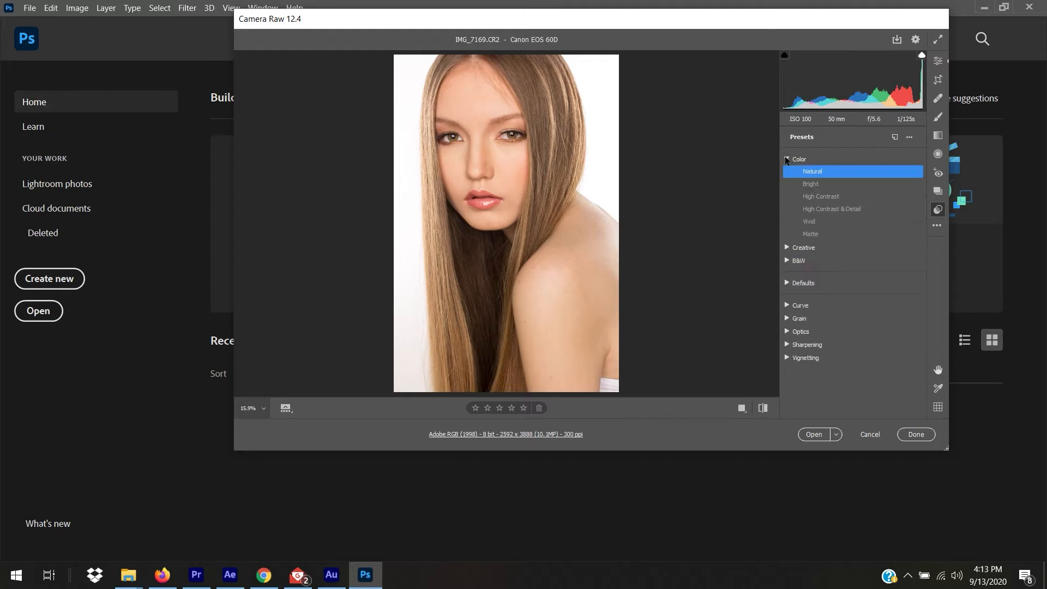
{"action": "left_click", "coordinate": [813, 186]}
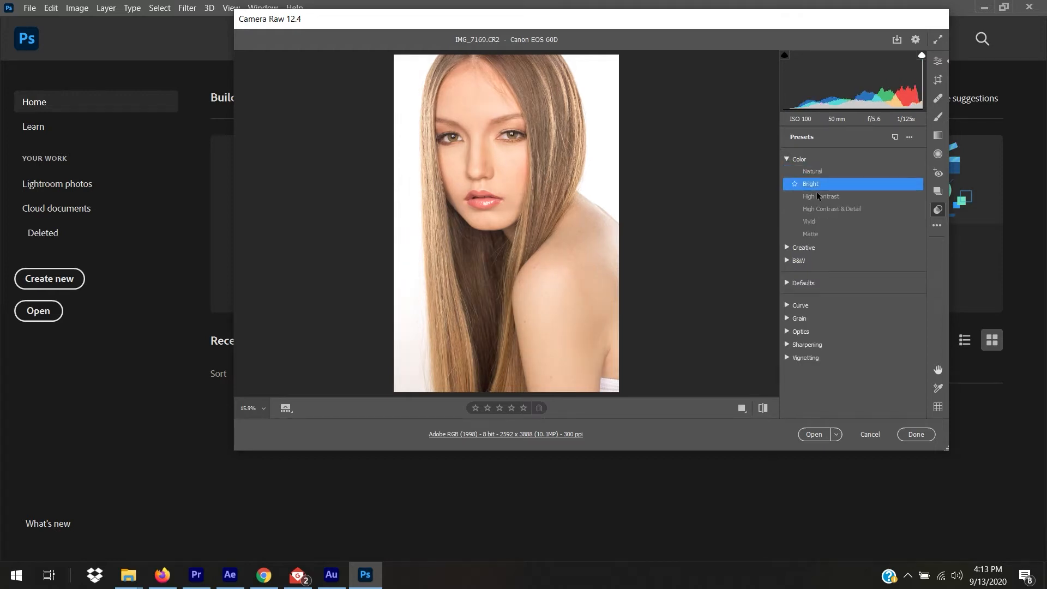
{"action": "left_click", "coordinate": [819, 198]}
{"action": "left_click", "coordinate": [822, 208]}
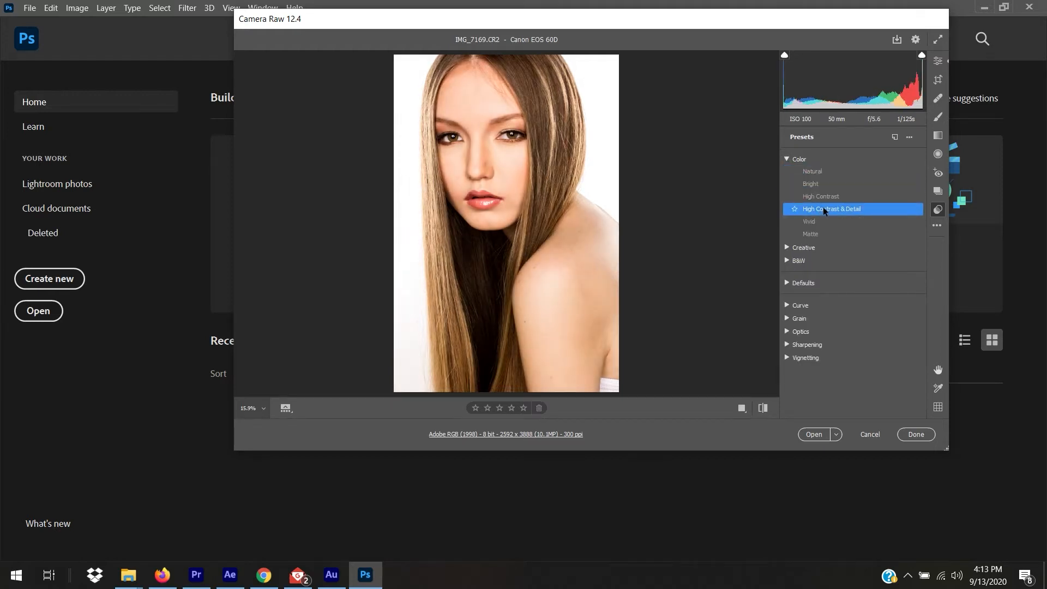
{"action": "left_click", "coordinate": [826, 230]}
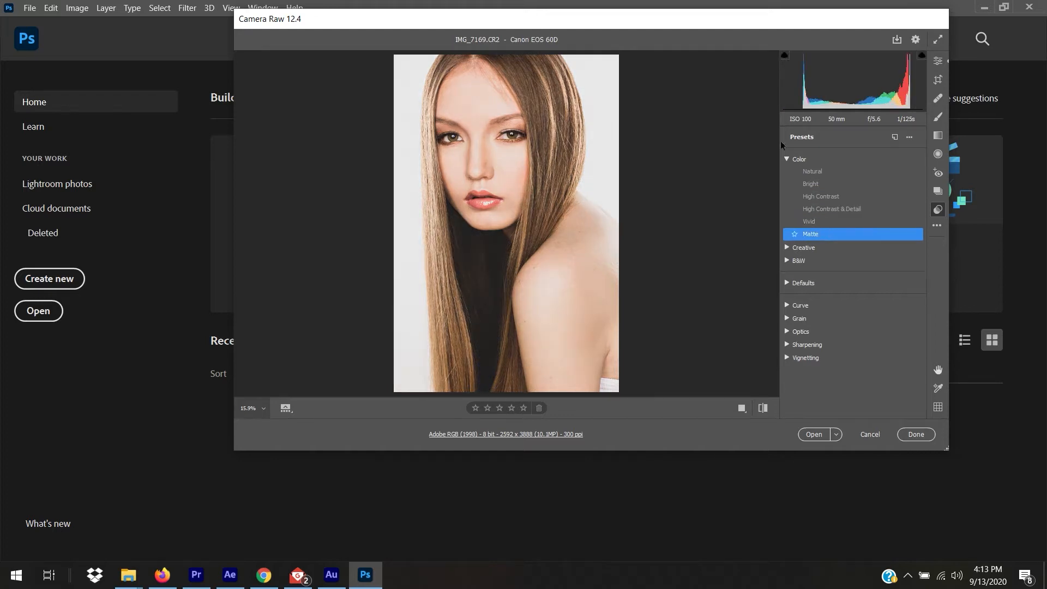
Cycle the Color presets again including Vivid, settle on Natural and return to the editing sliders.
{"action": "left_click", "coordinate": [813, 172]}
{"action": "left_click", "coordinate": [818, 185]}
{"action": "left_click", "coordinate": [823, 195]}
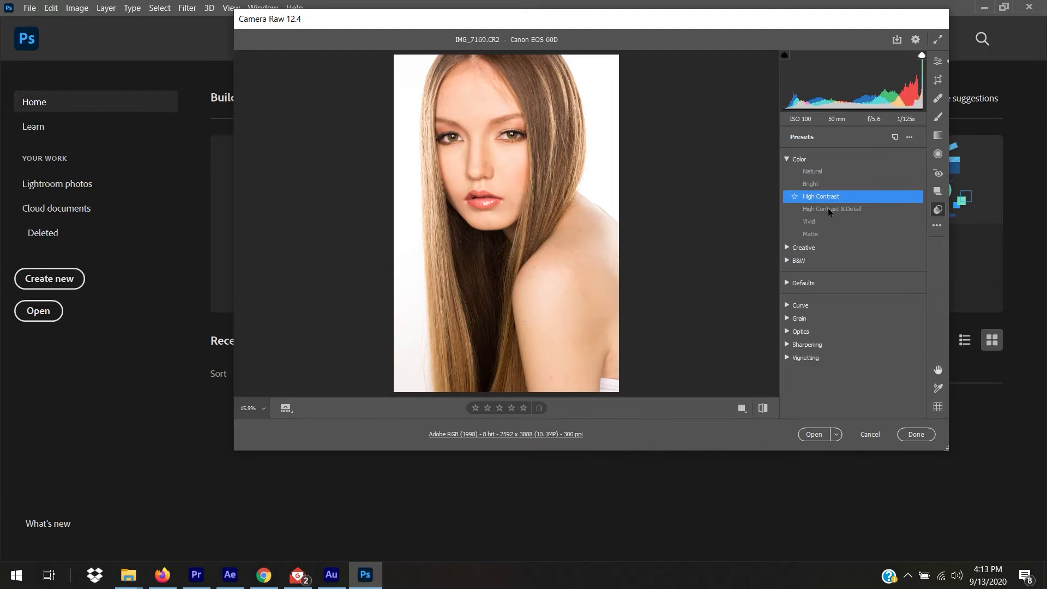
{"action": "left_click", "coordinate": [829, 211]}
{"action": "left_click", "coordinate": [829, 223]}
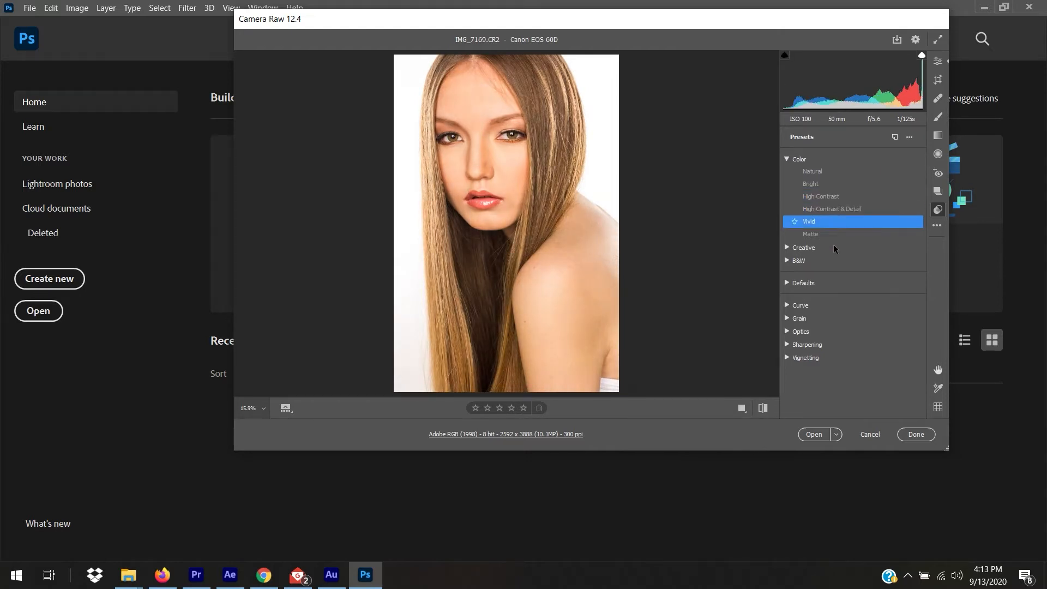
{"action": "left_click", "coordinate": [829, 235]}
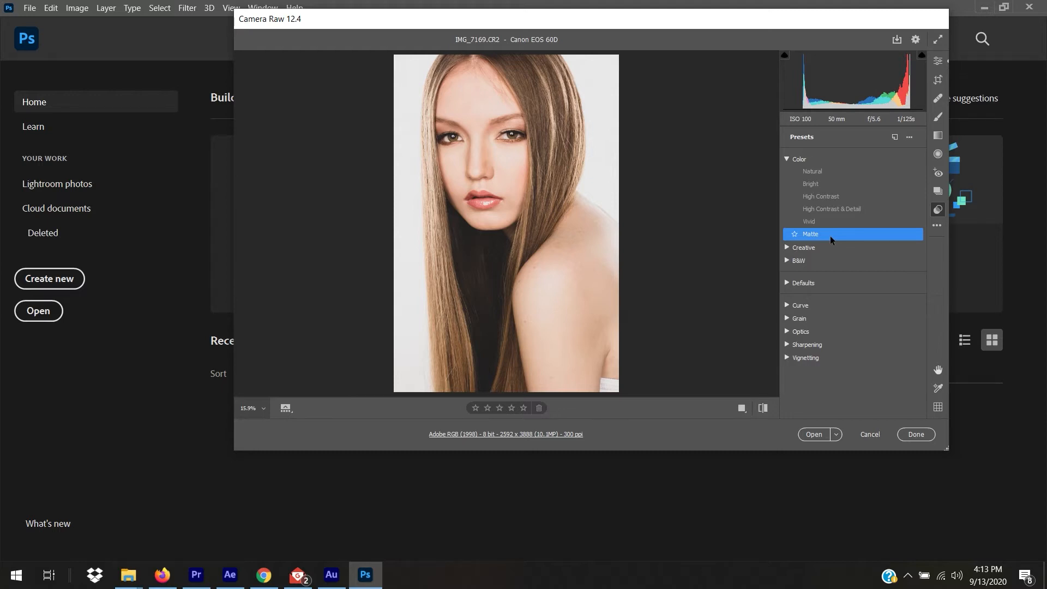
{"action": "left_click", "coordinate": [815, 173]}
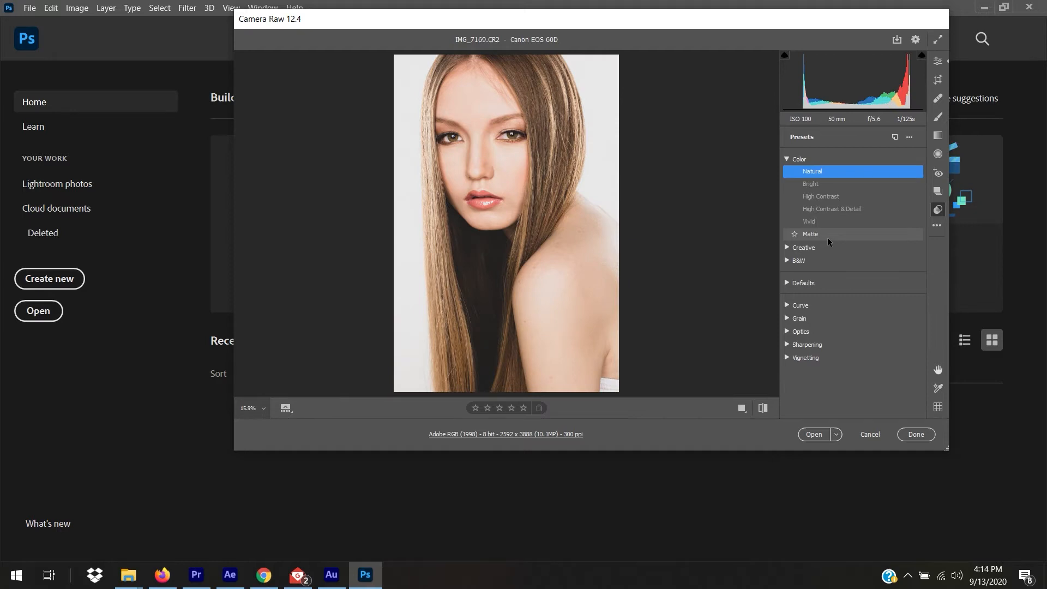
{"action": "left_click", "coordinate": [938, 63]}
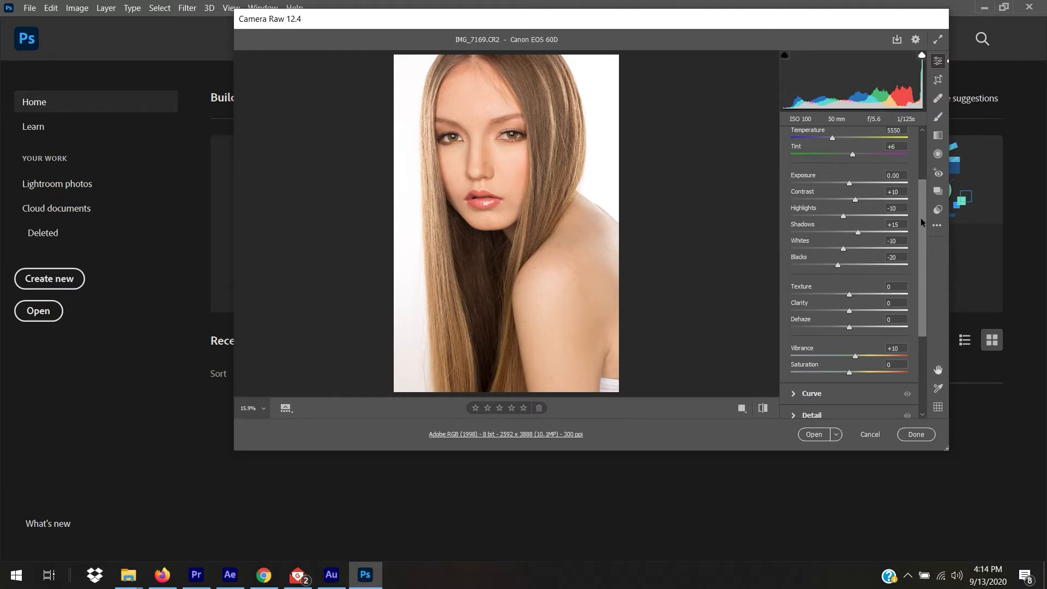
Preview the portrait at a cool blue and then much warmer golden colour temperature.
{"action": "left_click_drag", "start_coordinate": [920, 220], "coordinate": [918, 159]}
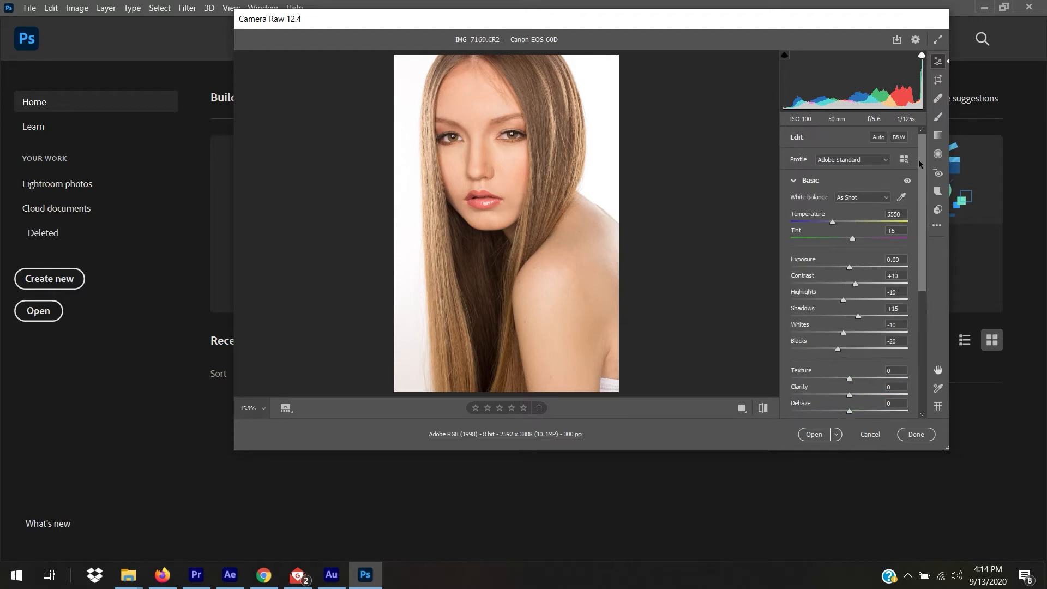
{"action": "left_click_drag", "start_coordinate": [833, 222], "coordinate": [784, 220]}
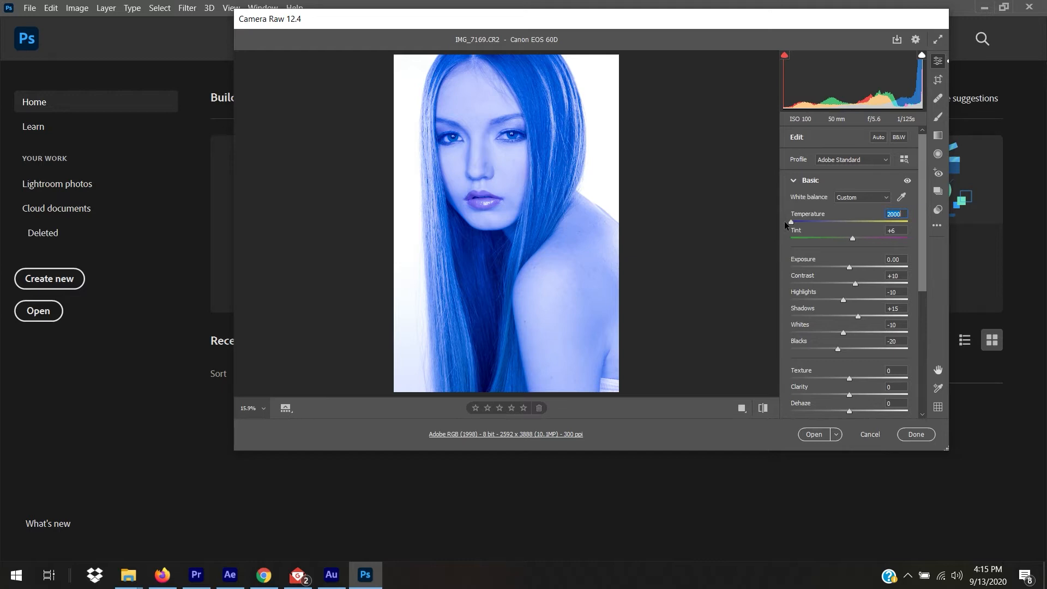
{"action": "left_click_drag", "start_coordinate": [784, 221], "coordinate": [809, 227]}
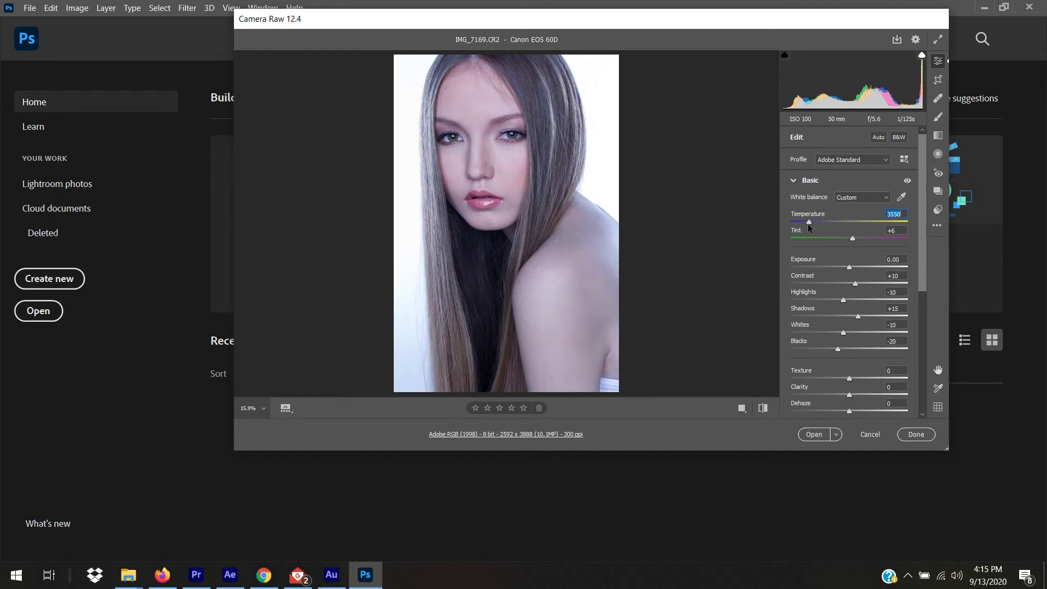
{"action": "left_click_drag", "start_coordinate": [808, 224], "coordinate": [853, 227]}
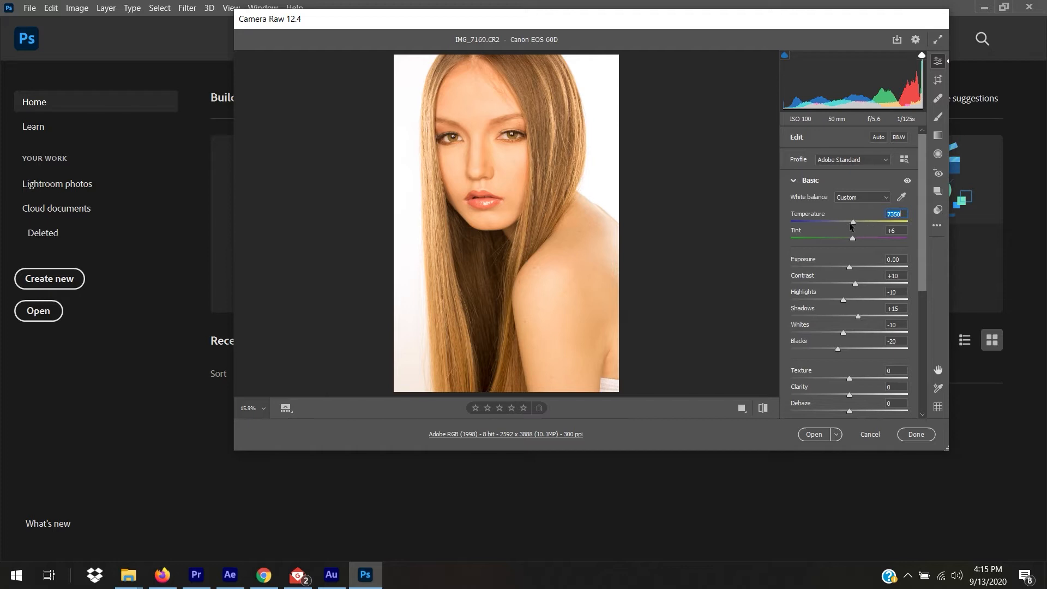
{"action": "mouse_move", "coordinate": [852, 221]}
{"action": "left_mouse_down"}
{"action": "mouse_move", "coordinate": [914, 224]}
{"action": "mouse_move", "coordinate": [839, 214]}
{"action": "left_mouse_up"}
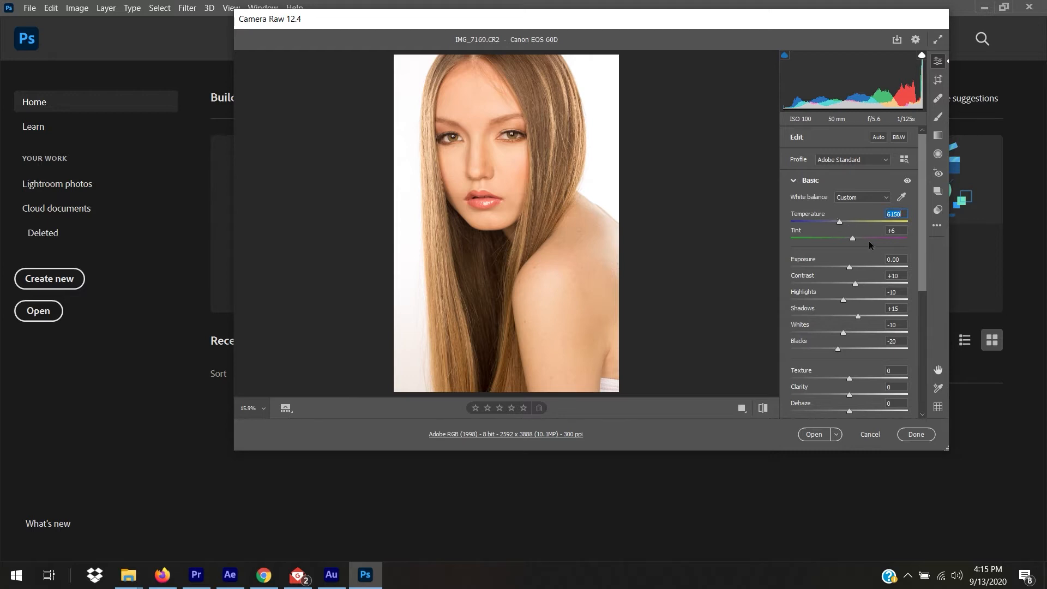
Swing the Tint toward green and magenta, then settle it back at +6.
{"action": "left_click", "coordinate": [853, 241]}
{"action": "left_click_drag", "start_coordinate": [854, 239], "coordinate": [819, 239]}
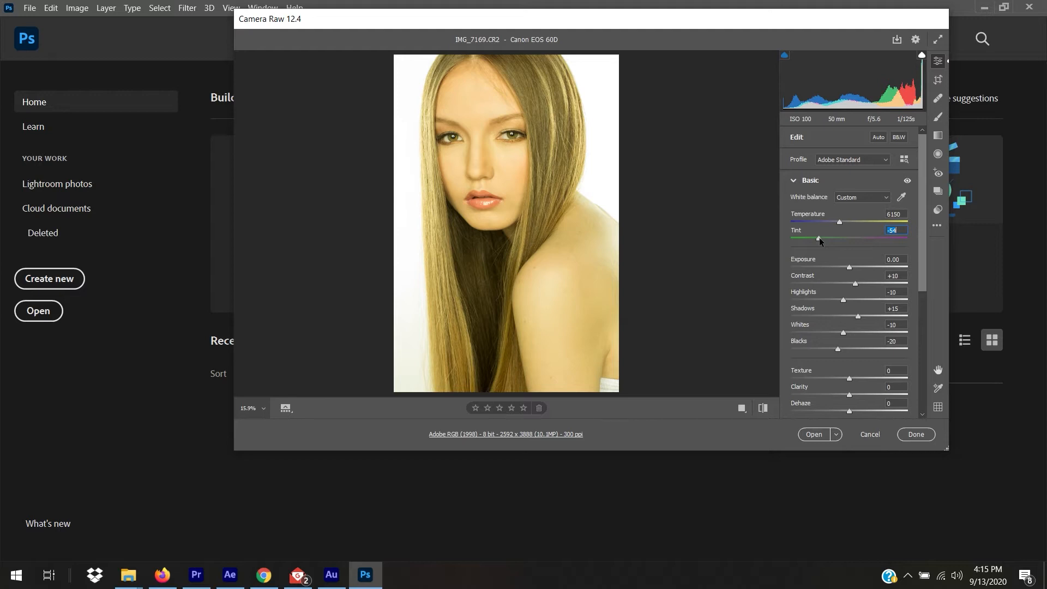
{"action": "left_click_drag", "start_coordinate": [819, 239], "coordinate": [860, 240]}
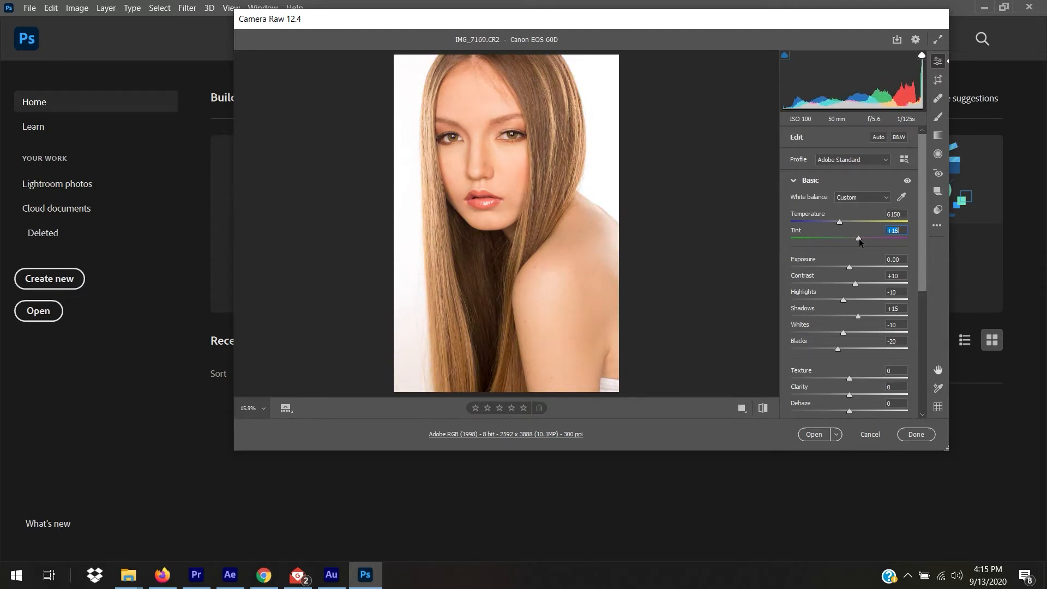
{"action": "key", "text": "shift+Down"}
Scroll the Basic panel and darken the Exposure to −1.00.
{"action": "left_click_drag", "start_coordinate": [924, 251], "coordinate": [923, 270]}
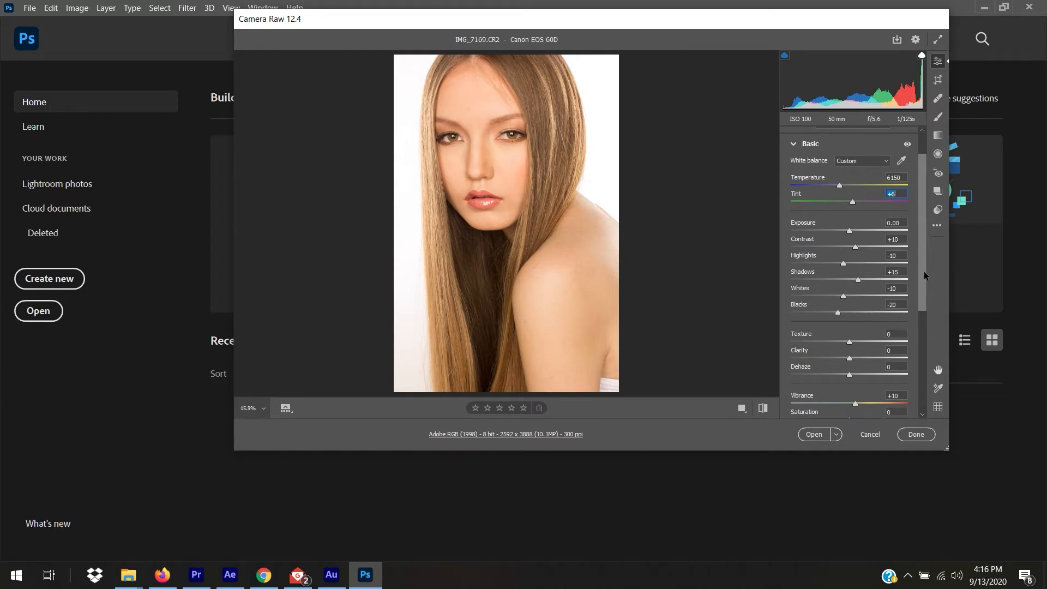
{"action": "left_click_drag", "start_coordinate": [923, 270], "coordinate": [927, 291]}
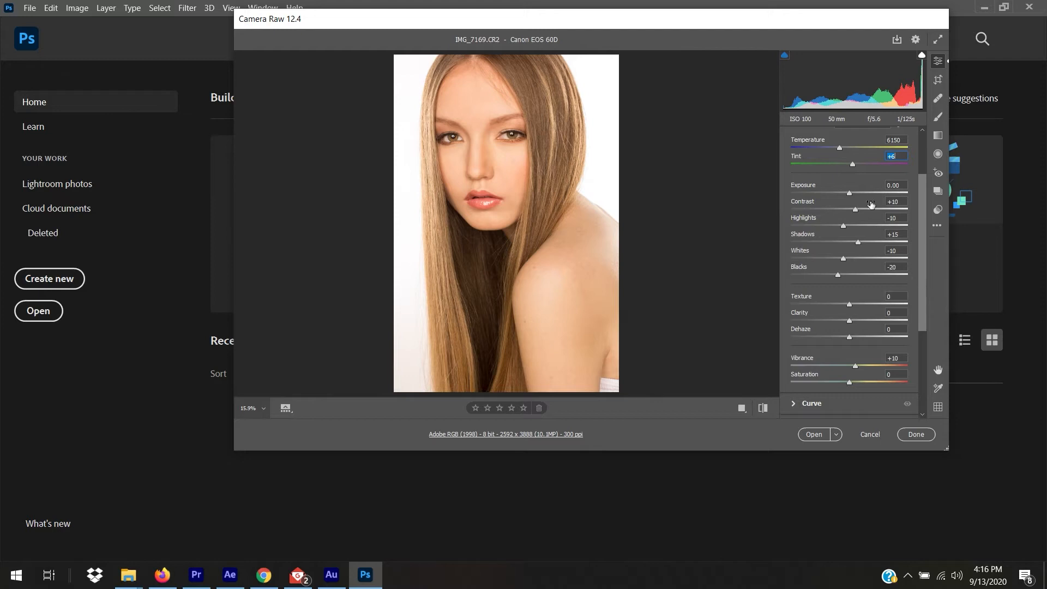
{"action": "mouse_move", "coordinate": [849, 194]}
{"action": "left_mouse_down"}
{"action": "mouse_move", "coordinate": [837, 192]}
{"action": "mouse_move", "coordinate": [857, 196]}
{"action": "mouse_move", "coordinate": [823, 191]}
{"action": "mouse_move", "coordinate": [850, 191]}
{"action": "mouse_move", "coordinate": [838, 197]}
{"action": "left_mouse_up"}
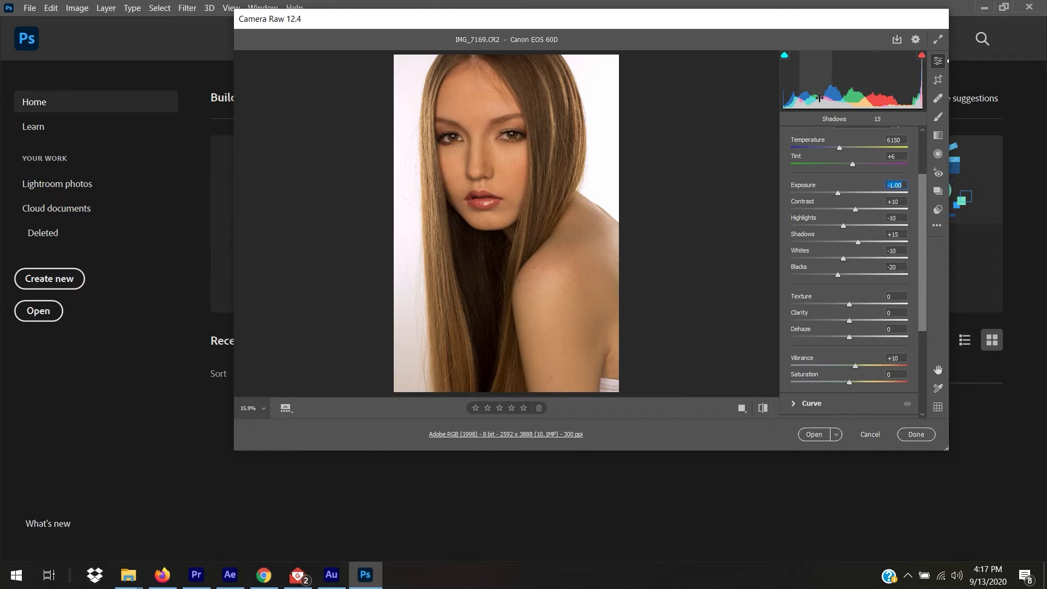
Test Exposure at −1.00 and +1.35, return it to 0.00, and nudge Contrast to +9.
{"action": "double_click", "coordinate": [838, 193]}
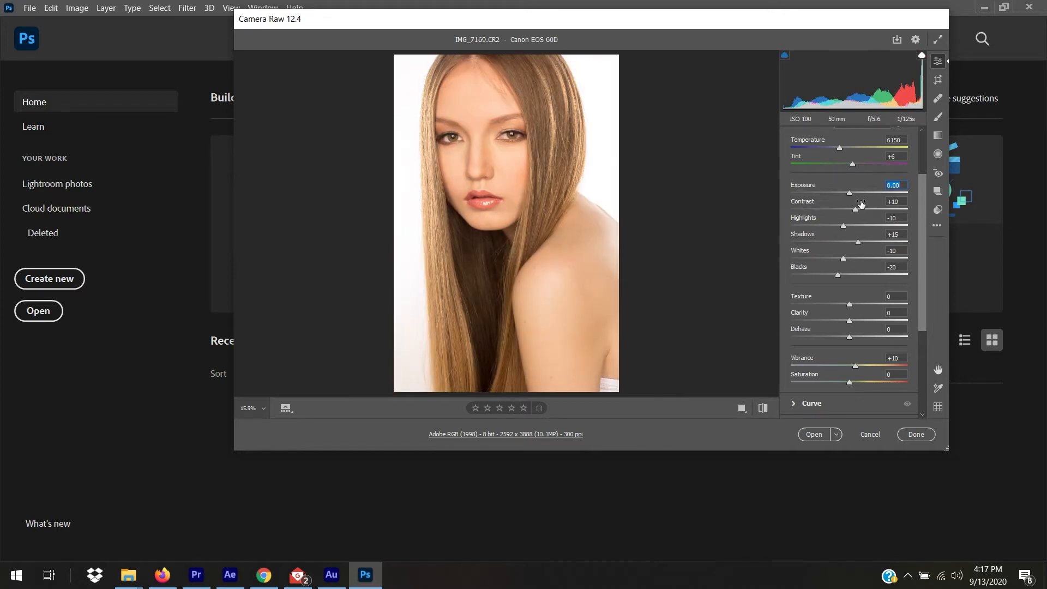
{"action": "mouse_move", "coordinate": [848, 194]}
{"action": "left_mouse_down"}
{"action": "mouse_move", "coordinate": [837, 193]}
{"action": "mouse_move", "coordinate": [859, 196]}
{"action": "left_mouse_up"}
{"action": "double_click", "coordinate": [859, 195]}
{"action": "left_click", "coordinate": [865, 193]}
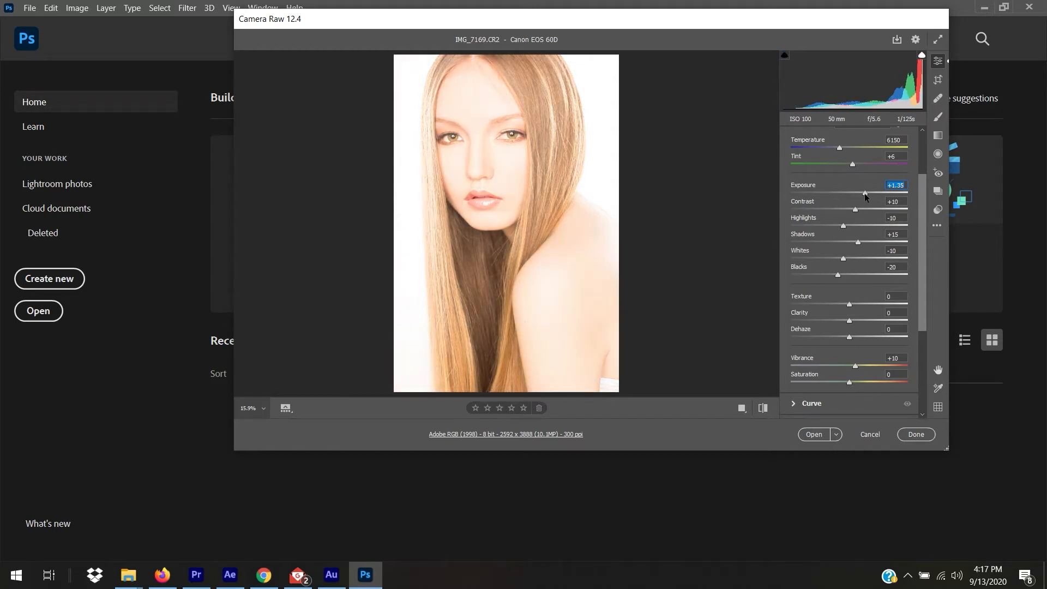
{"action": "left_click_drag", "start_coordinate": [866, 194], "coordinate": [858, 194]}
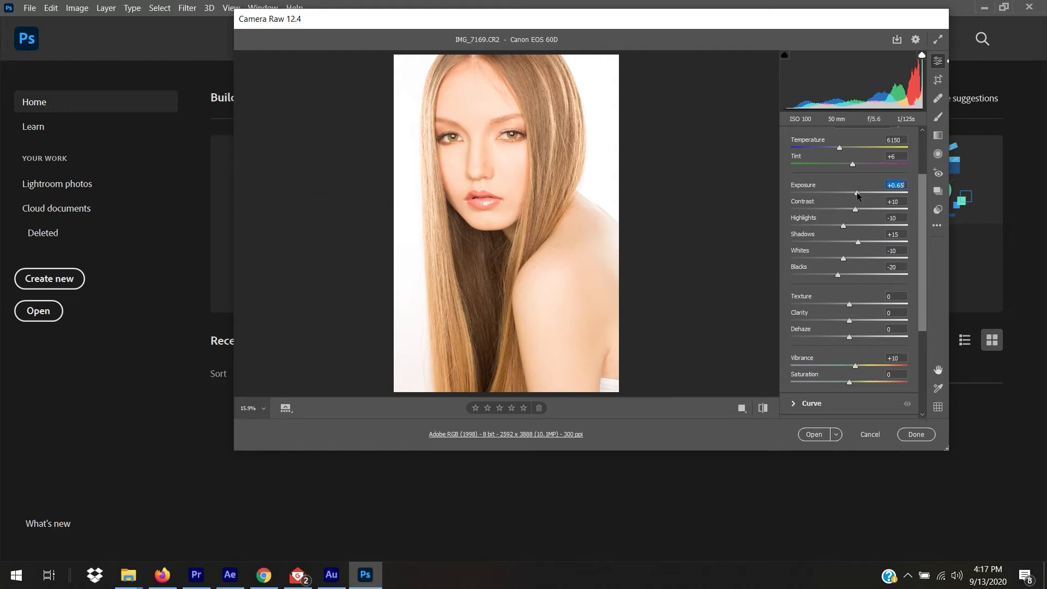
{"action": "left_click_drag", "start_coordinate": [857, 194], "coordinate": [849, 196]}
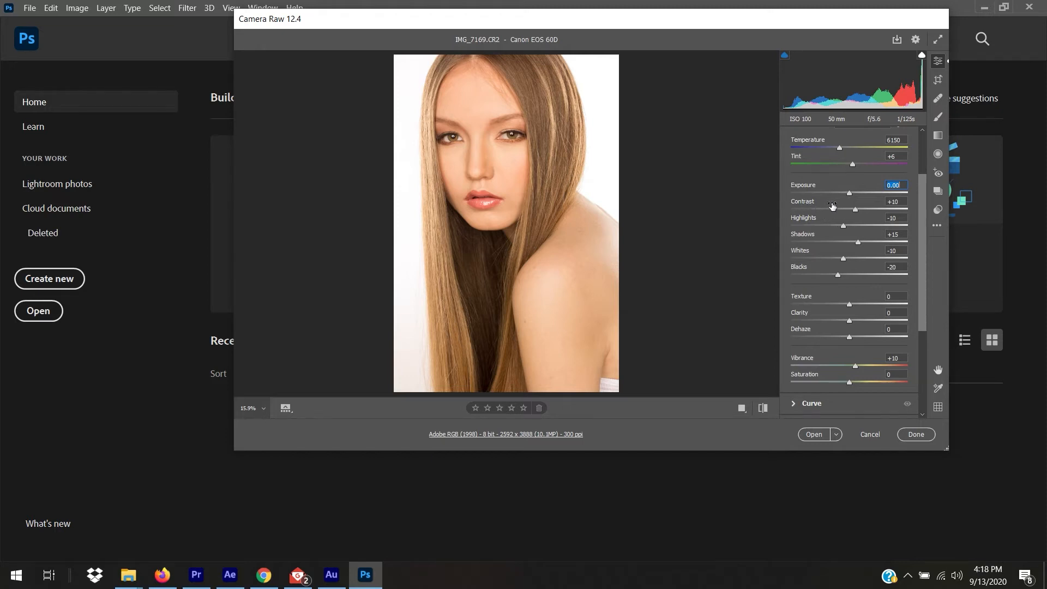
{"action": "mouse_move", "coordinate": [855, 208]}
{"action": "left_mouse_down"}
{"action": "mouse_move", "coordinate": [881, 208]}
{"action": "mouse_move", "coordinate": [855, 209]}
{"action": "left_mouse_up"}
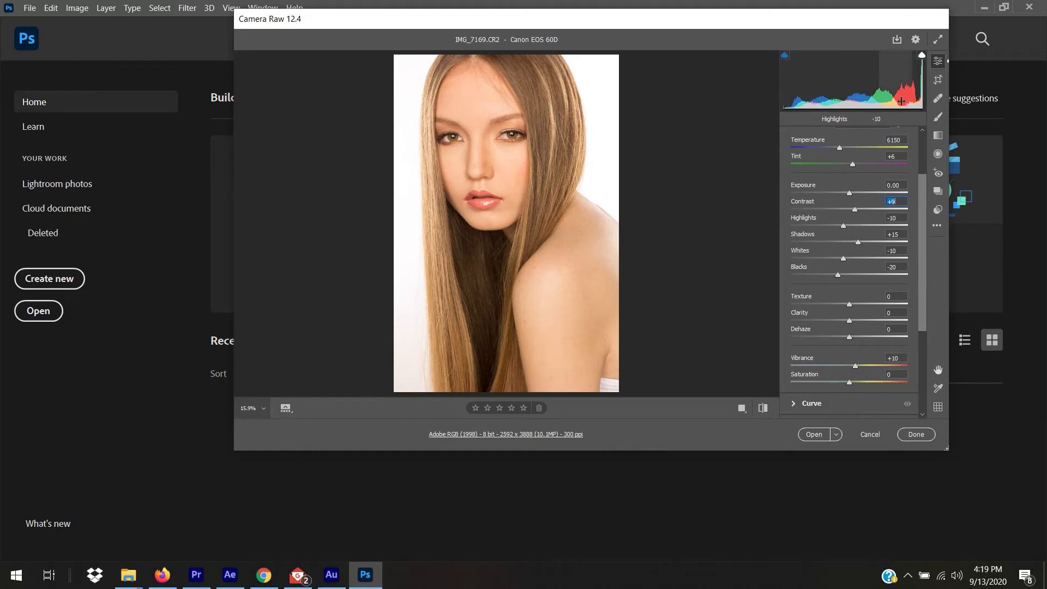
Swing Contrast between +3 and +65 to compare, leaving it at +15.
{"action": "left_click_drag", "start_coordinate": [856, 208], "coordinate": [875, 208]}
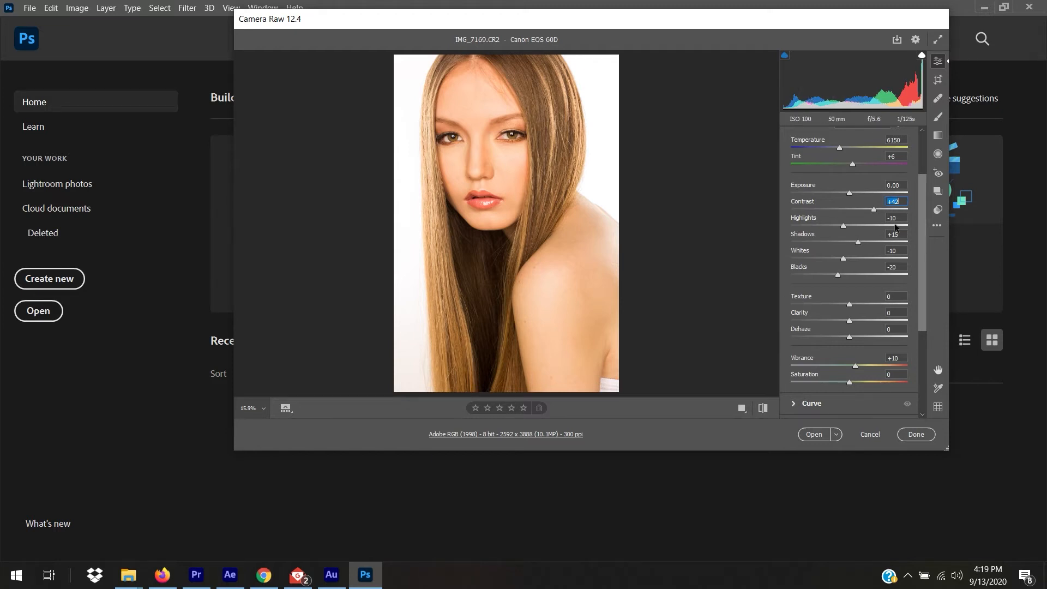
{"action": "left_click_drag", "start_coordinate": [874, 208], "coordinate": [850, 210]}
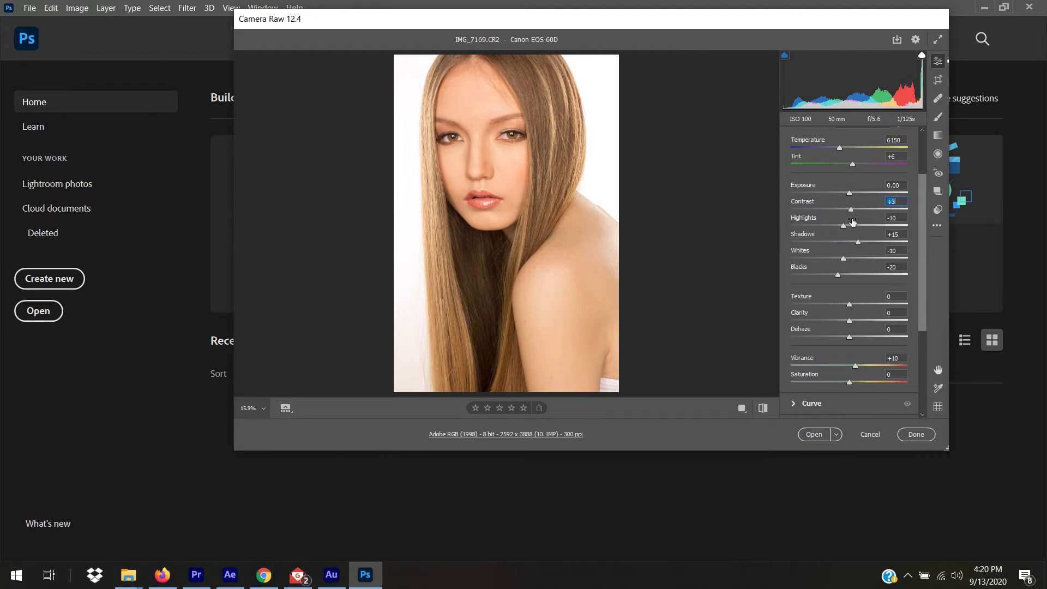
{"action": "left_click_drag", "start_coordinate": [851, 211], "coordinate": [881, 214]}
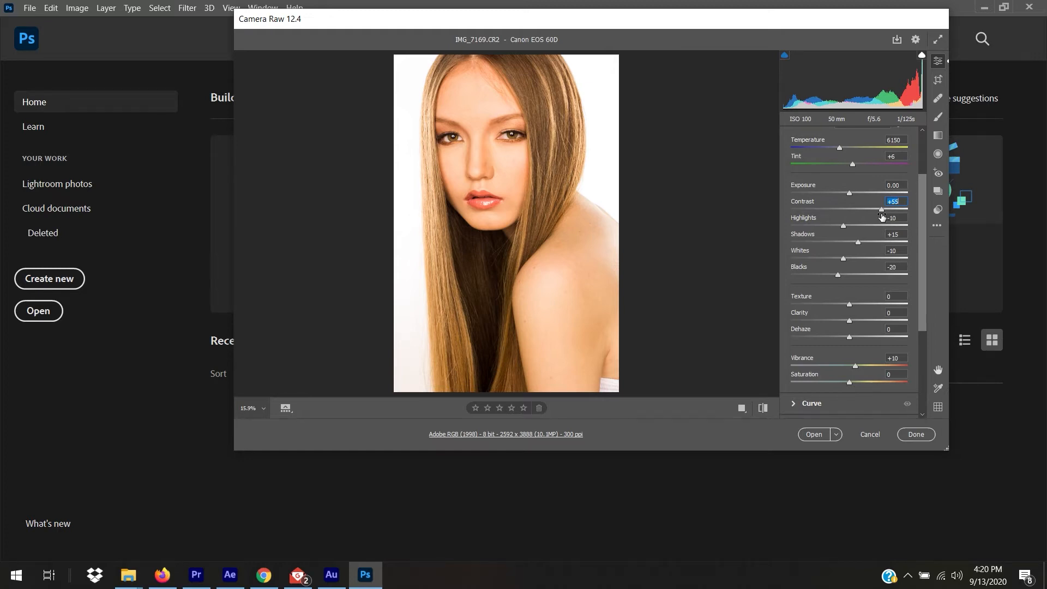
{"action": "left_click_drag", "start_coordinate": [882, 212], "coordinate": [859, 214]}
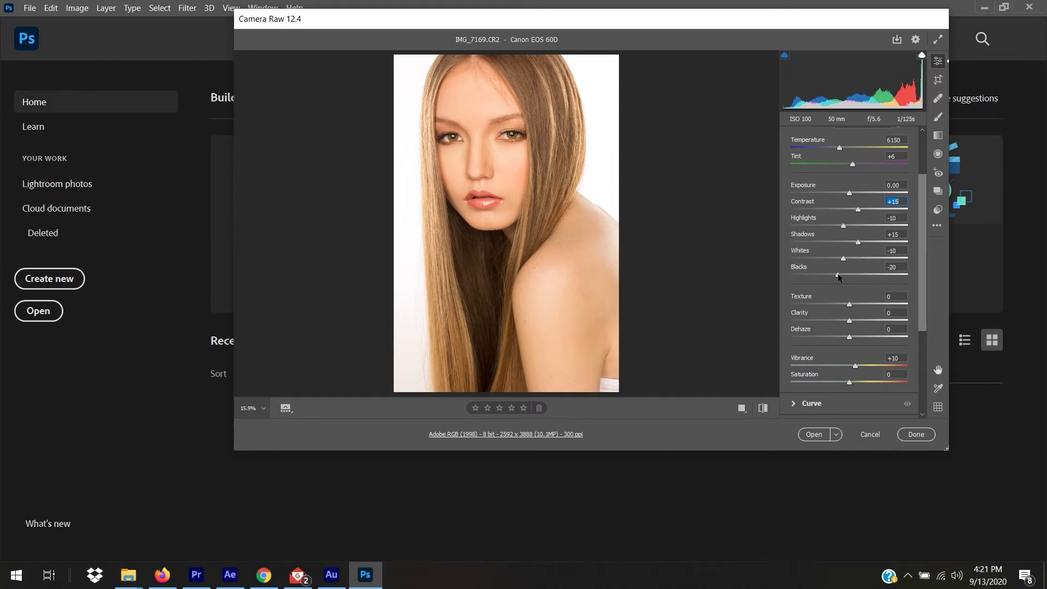
Lift Blacks to +31 alongside Highlights +35, Shadows −51, Whites +20, then scroll the panel down.
{"action": "left_click_drag", "start_coordinate": [837, 273], "coordinate": [870, 229]}
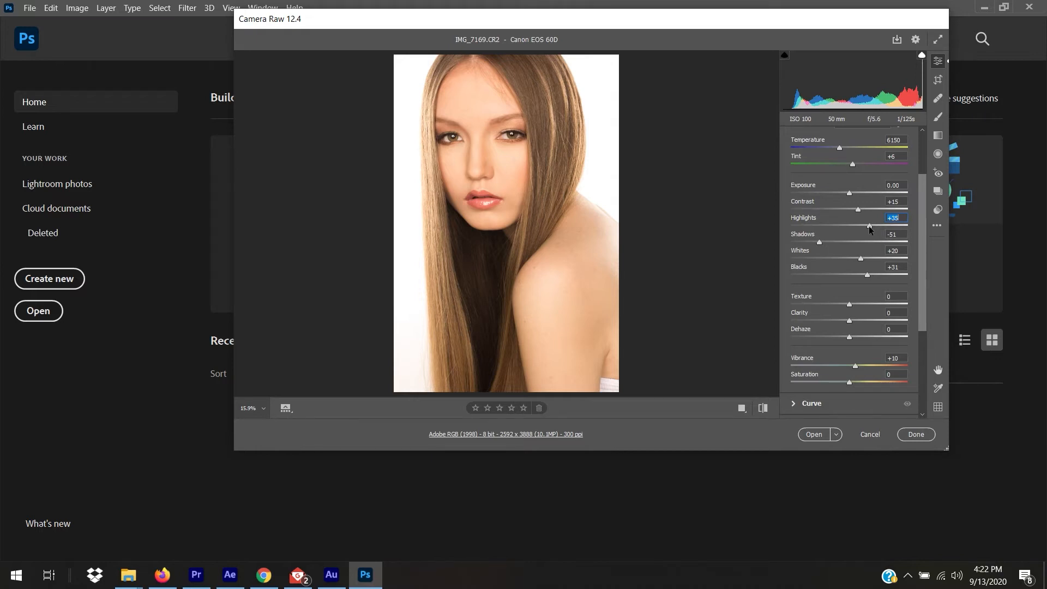
{"action": "left_click_drag", "start_coordinate": [923, 257], "coordinate": [923, 293]}
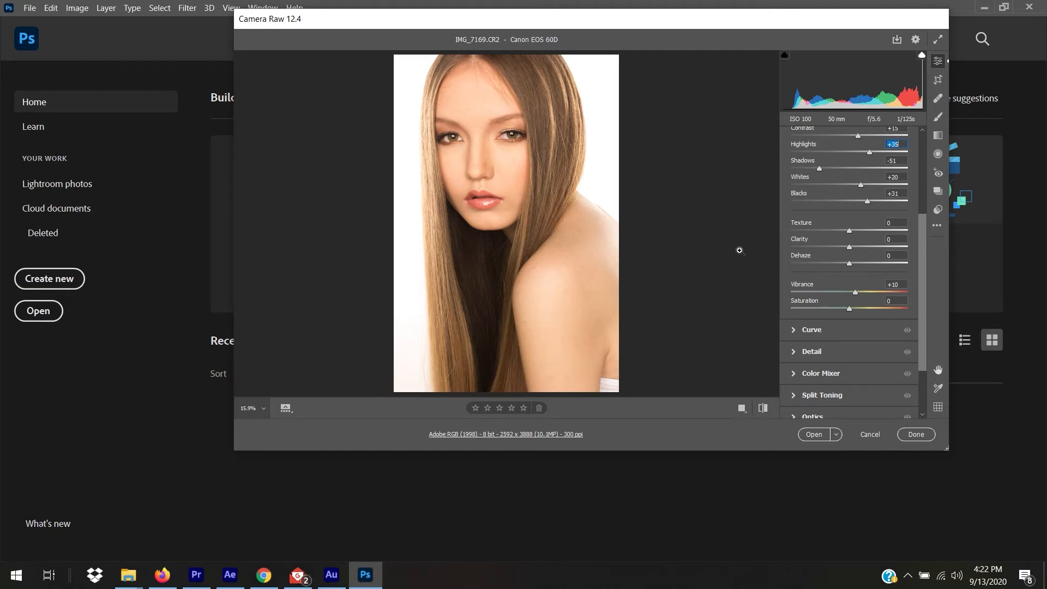
Show the Before/After view and toggle default settings on and off, ending on the current edits.
{"action": "left_click", "coordinate": [741, 409]}
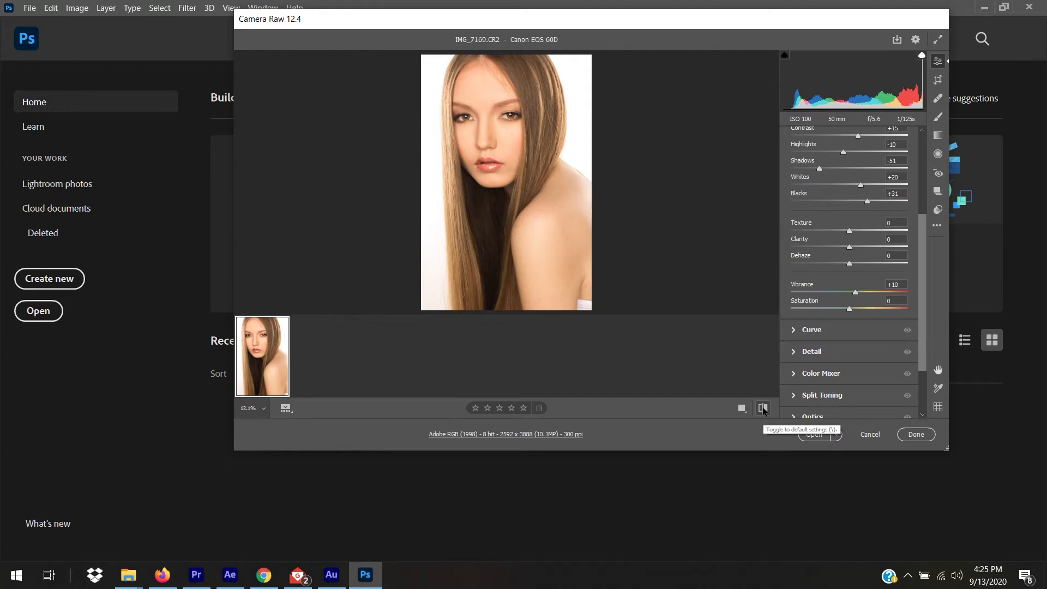
{"action": "left_click", "coordinate": [762, 409]}
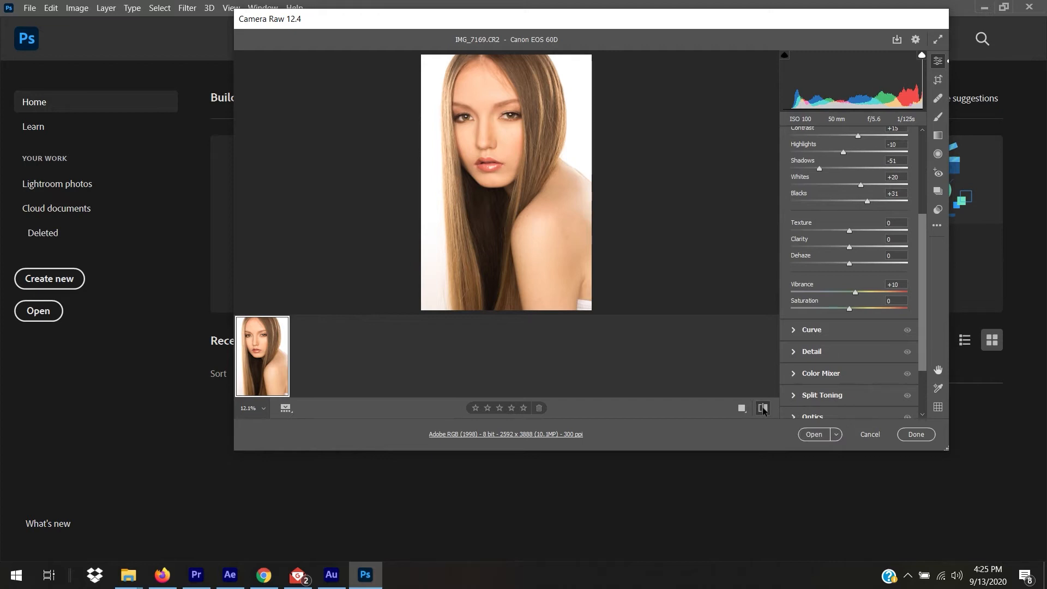
{"action": "left_click", "coordinate": [763, 409]}
{"action": "left_click", "coordinate": [762, 408]}
{"action": "left_click", "coordinate": [763, 409]}
{"action": "left_click", "coordinate": [763, 410]}
{"action": "left_click", "coordinate": [763, 409]}
{"action": "left_click", "coordinate": [764, 409]}
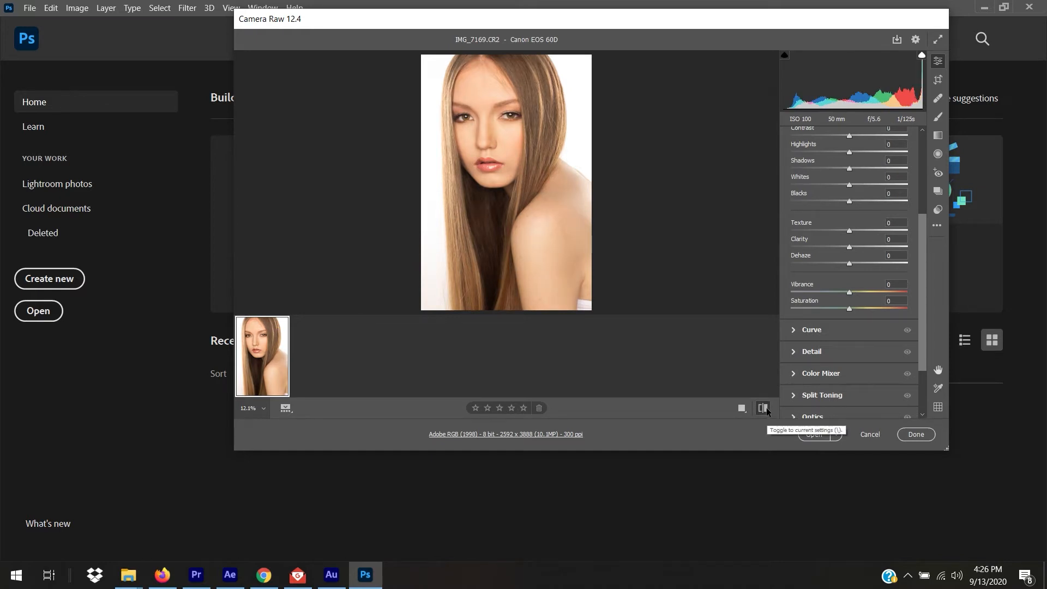
{"action": "left_click", "coordinate": [764, 409]}
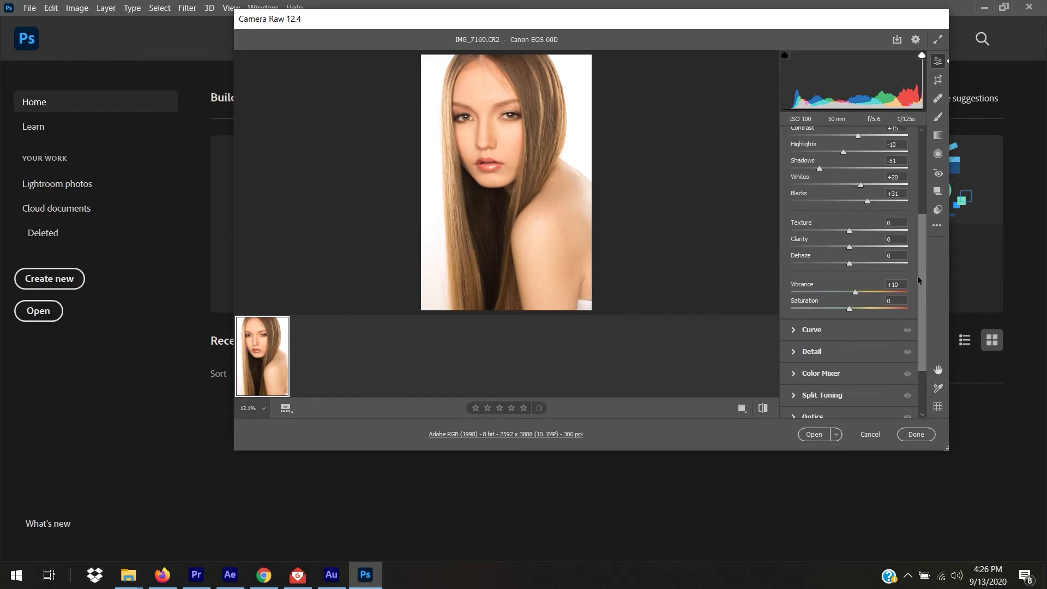
Preview Texture at +20, a moderate boost and −100, then reset it to 0.
{"action": "scroll", "coordinate": [924, 292], "scroll_direction": "down", "scroll_amount": 2}
{"action": "left_click_drag", "start_coordinate": [849, 170], "coordinate": [920, 190]}
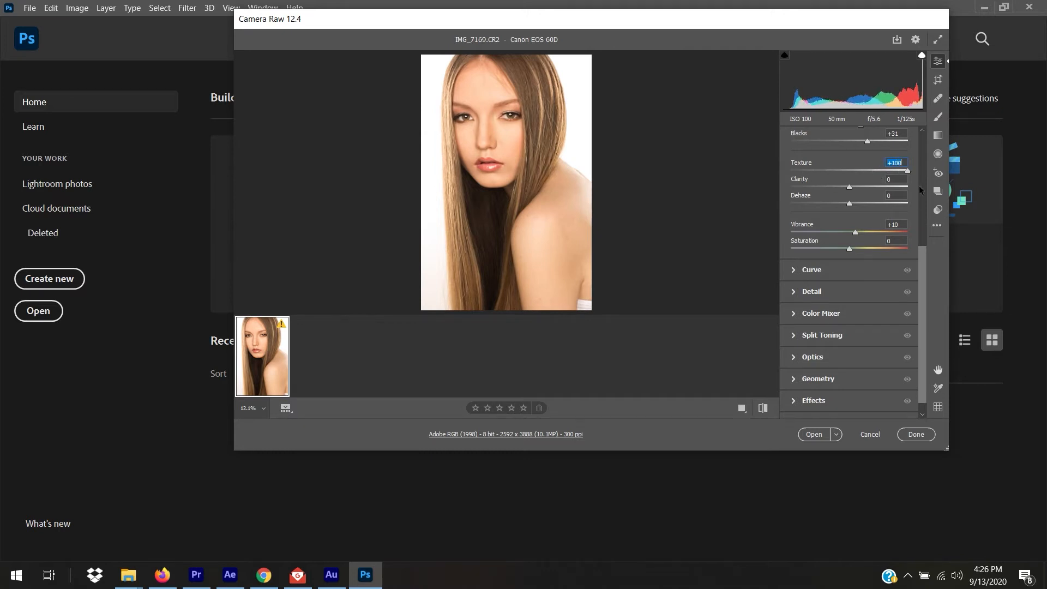
{"action": "double_click", "coordinate": [907, 171]}
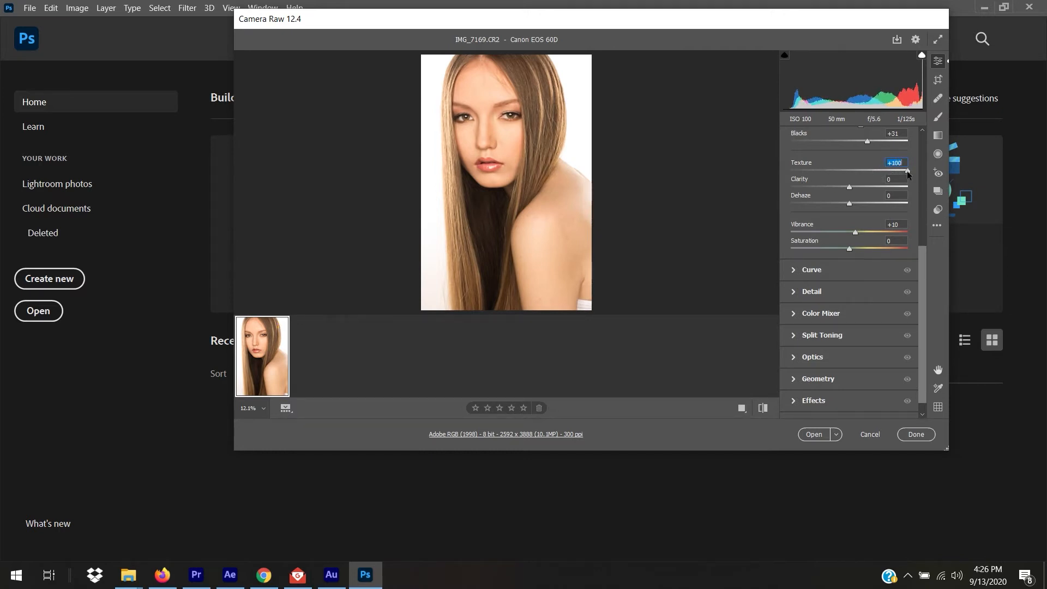
{"action": "left_click", "coordinate": [862, 171]}
{"action": "left_click_drag", "start_coordinate": [869, 172], "coordinate": [786, 174]}
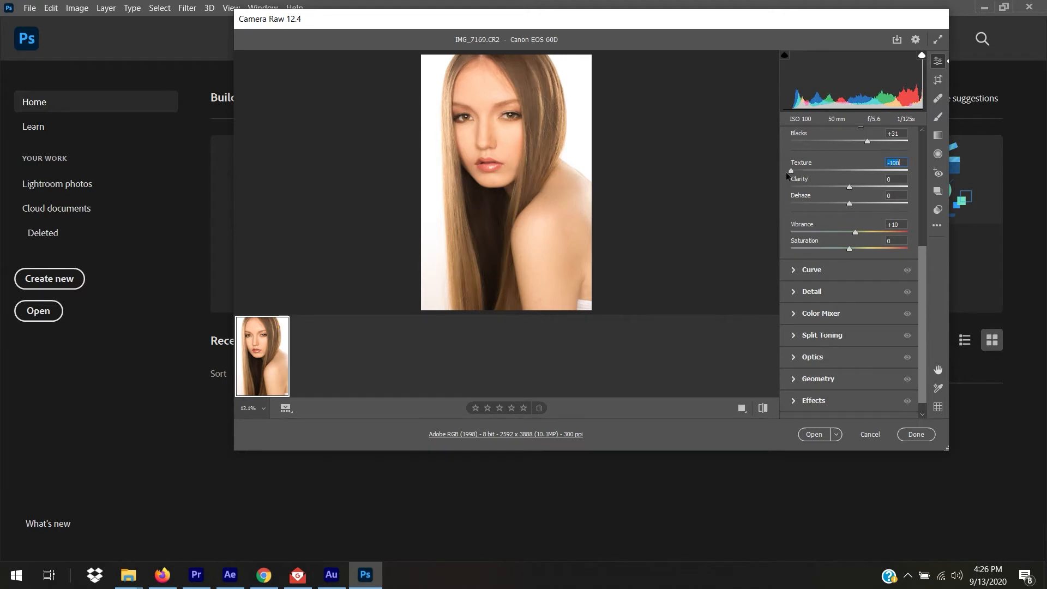
{"action": "double_click", "coordinate": [791, 172]}
Raise Texture to +27, then choose the Adjustment Brush and raise its Texture amount.
{"action": "left_click_drag", "start_coordinate": [849, 171], "coordinate": [865, 171]}
{"action": "left_click", "coordinate": [938, 117]}
{"action": "left_click", "coordinate": [937, 119]}
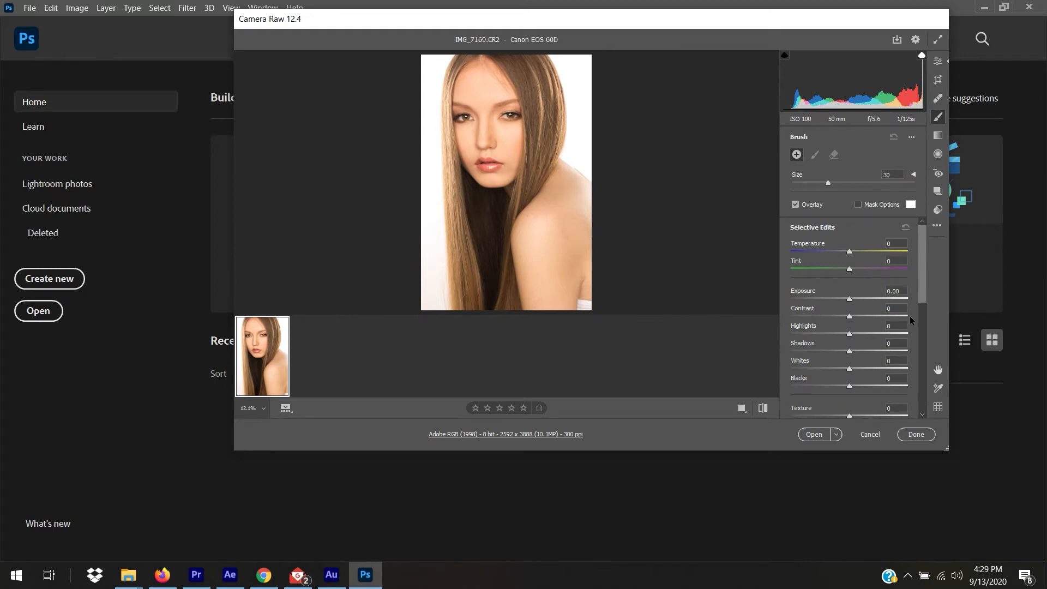
{"action": "left_click_drag", "start_coordinate": [917, 293], "coordinate": [922, 335]}
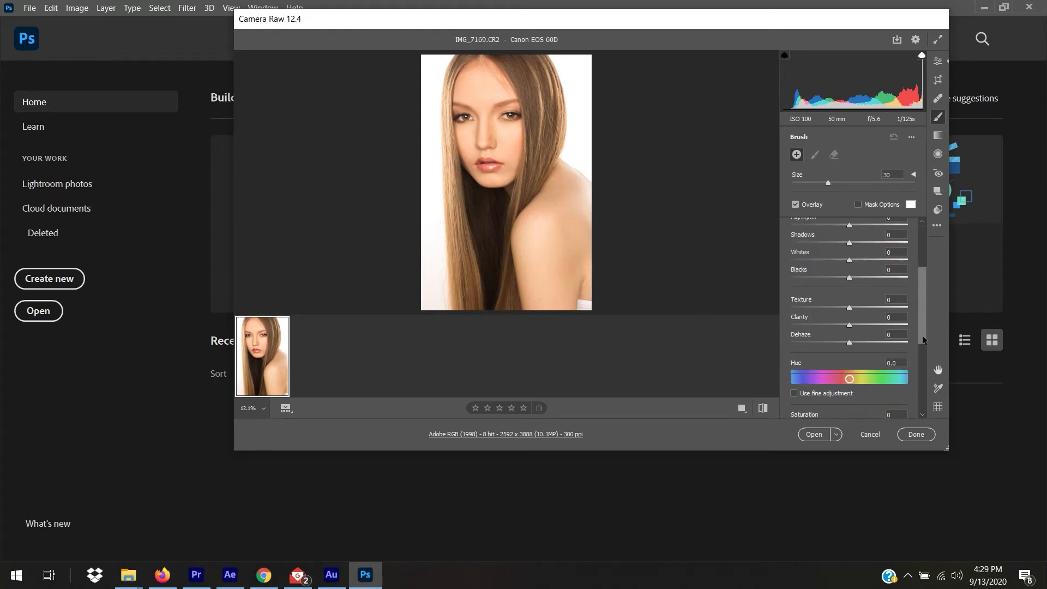
{"action": "left_click_drag", "start_coordinate": [850, 307], "coordinate": [858, 307]}
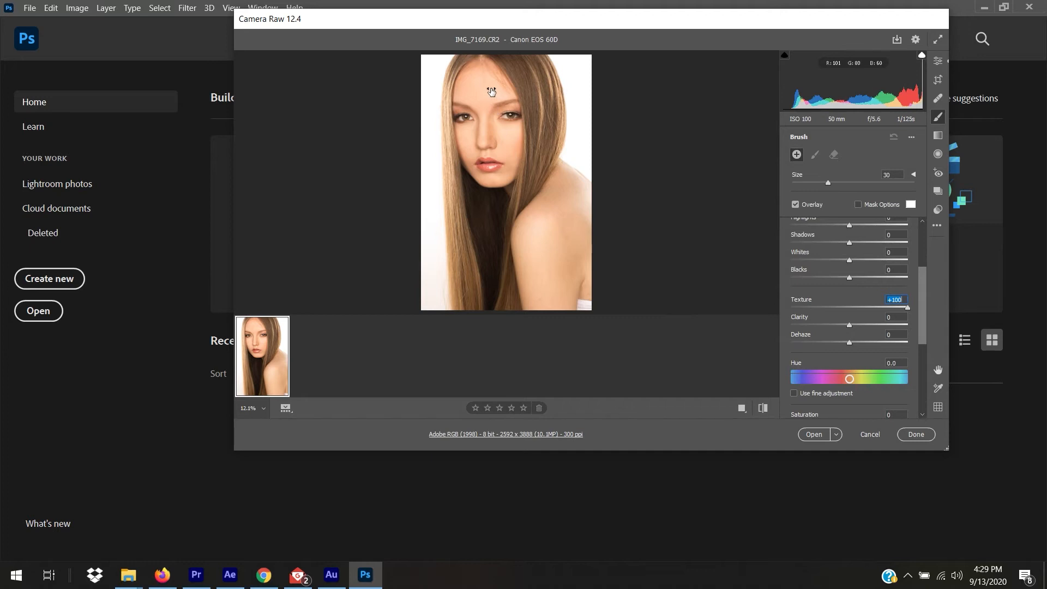
Paint the texture boost over the hair with a size-16 brush, then reduce its strength.
{"action": "left_click_drag", "start_coordinate": [501, 127], "coordinate": [505, 98]}
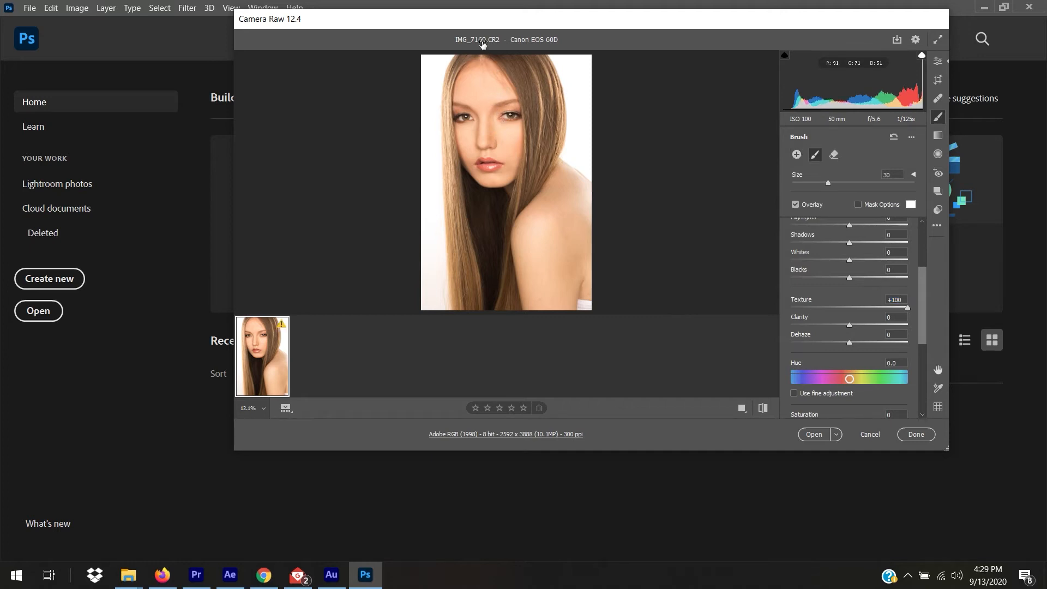
{"action": "left_click_drag", "start_coordinate": [827, 184], "coordinate": [809, 187]}
{"action": "mouse_move", "coordinate": [461, 278]}
{"action": "left_mouse_down"}
{"action": "mouse_move", "coordinate": [417, 69]}
{"action": "mouse_move", "coordinate": [465, 41]}
{"action": "mouse_move", "coordinate": [502, 60]}
{"action": "mouse_move", "coordinate": [544, 156]}
{"action": "left_mouse_up"}
{"action": "left_click", "coordinate": [908, 308]}
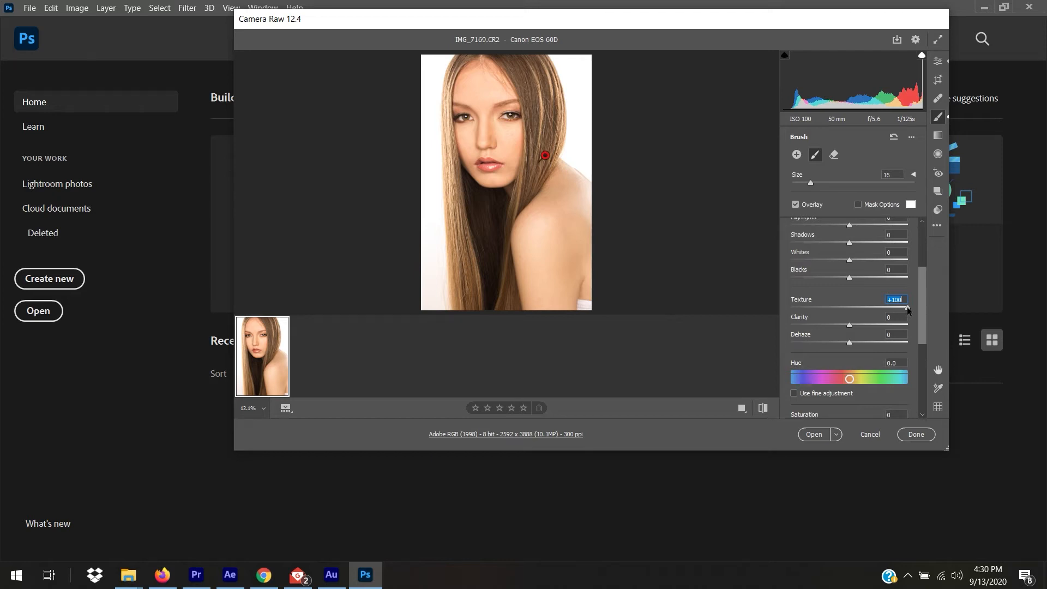
{"action": "left_click_drag", "start_coordinate": [907, 307], "coordinate": [863, 307]}
Back on the Edit panel, try Clarity at about +50 and +30, then reset it to 0.
{"action": "left_click", "coordinate": [938, 62]}
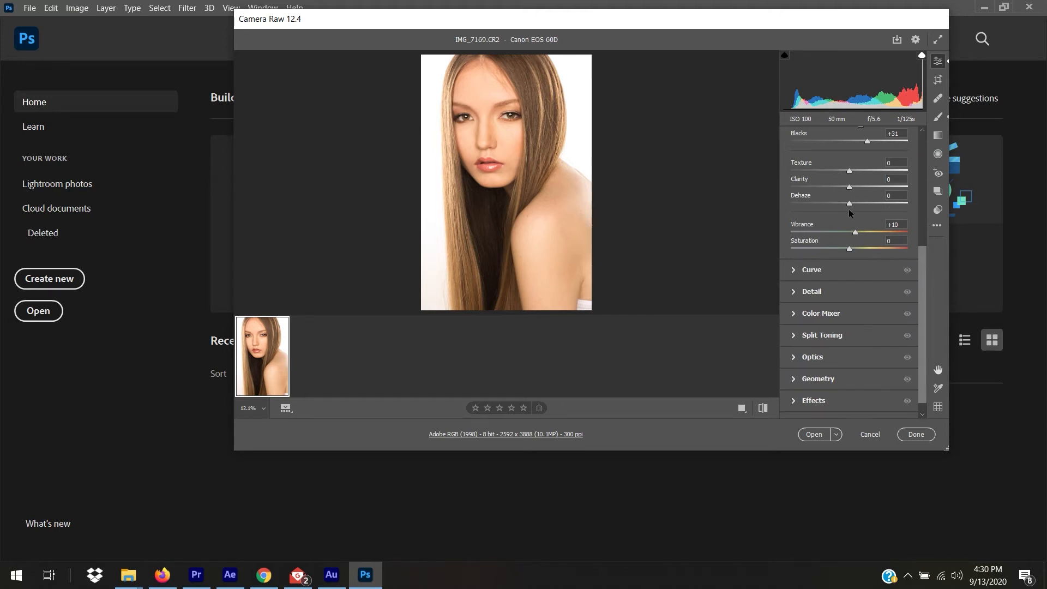
{"action": "left_click_drag", "start_coordinate": [848, 187], "coordinate": [886, 187]}
{"action": "double_click", "coordinate": [887, 187]}
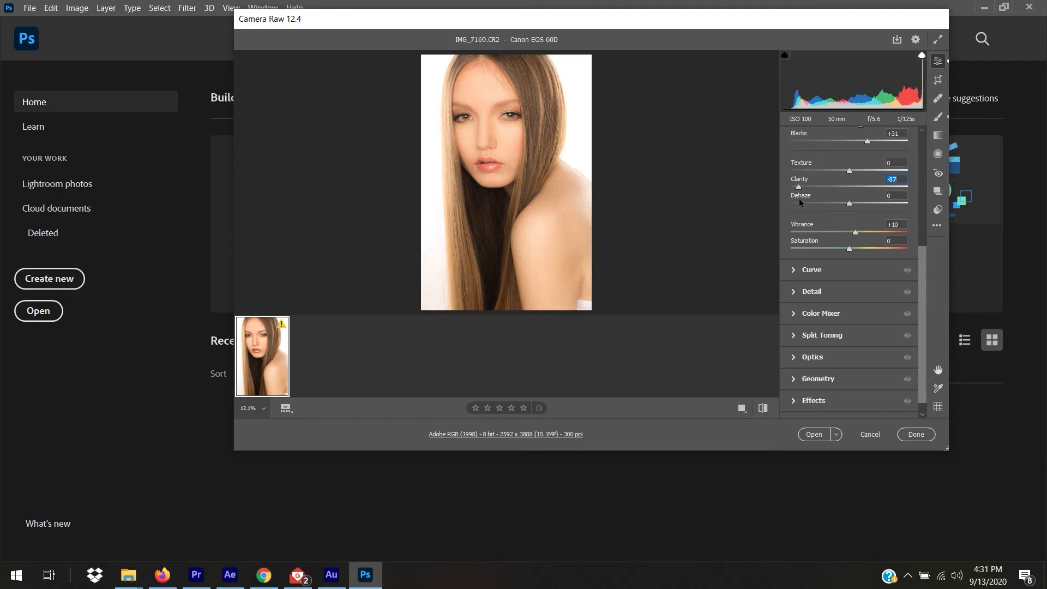
{"action": "left_click_drag", "start_coordinate": [849, 187], "coordinate": [829, 199]}
{"action": "left_click_drag", "start_coordinate": [822, 195], "coordinate": [863, 194]}
{"action": "double_click", "coordinate": [868, 185]}
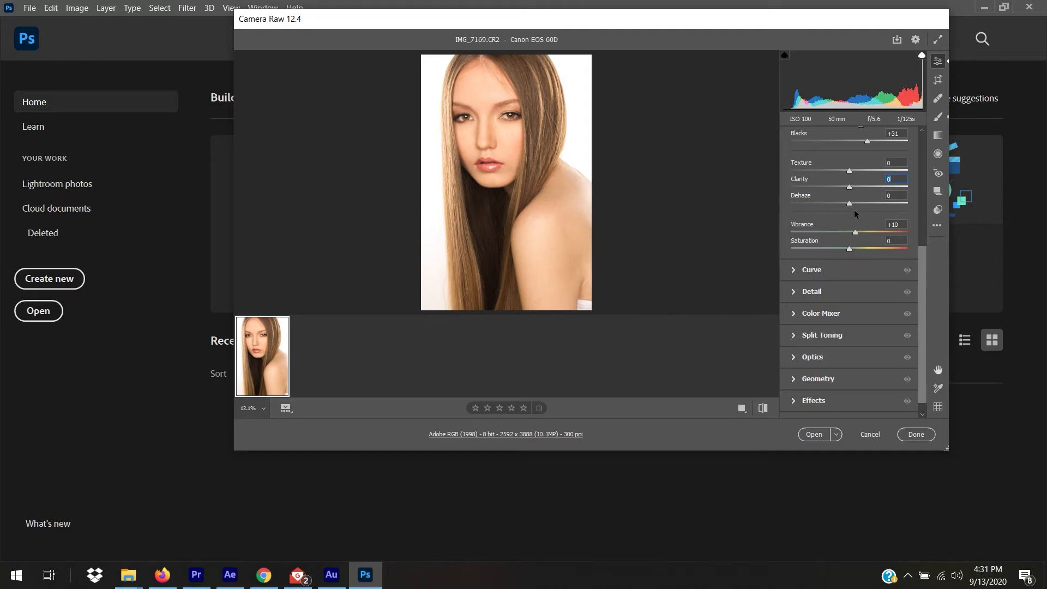
{"action": "left_click_drag", "start_coordinate": [849, 204], "coordinate": [922, 230]}
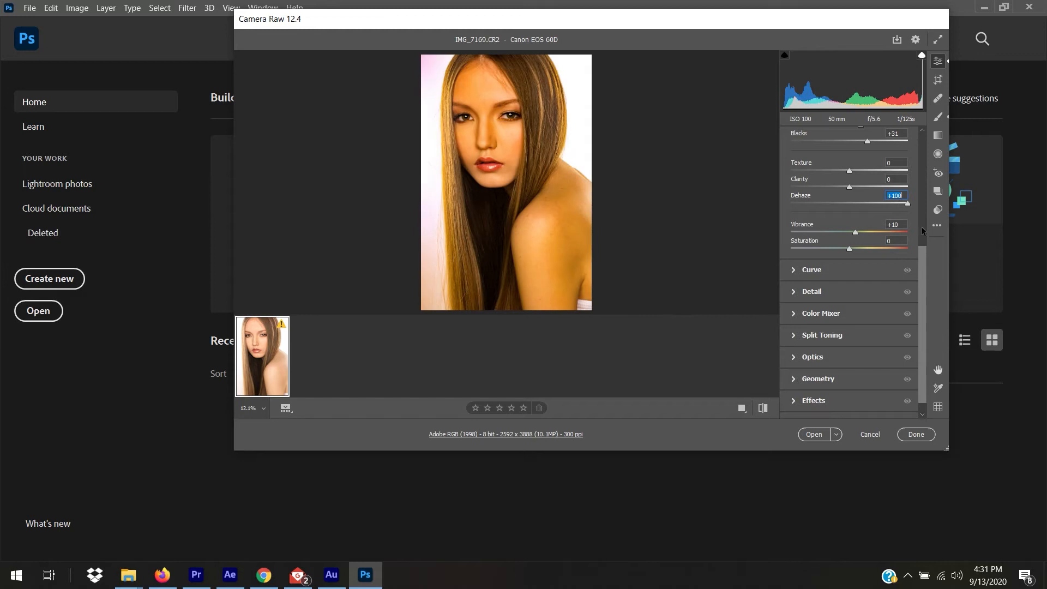
{"action": "left_click", "coordinate": [843, 204]}
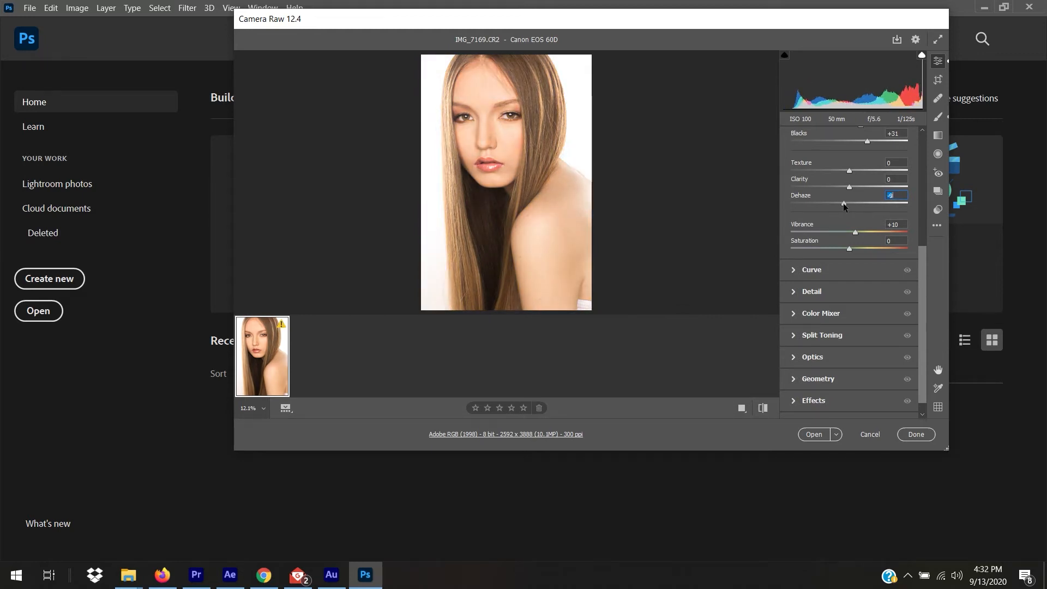
{"action": "double_click", "coordinate": [843, 203]}
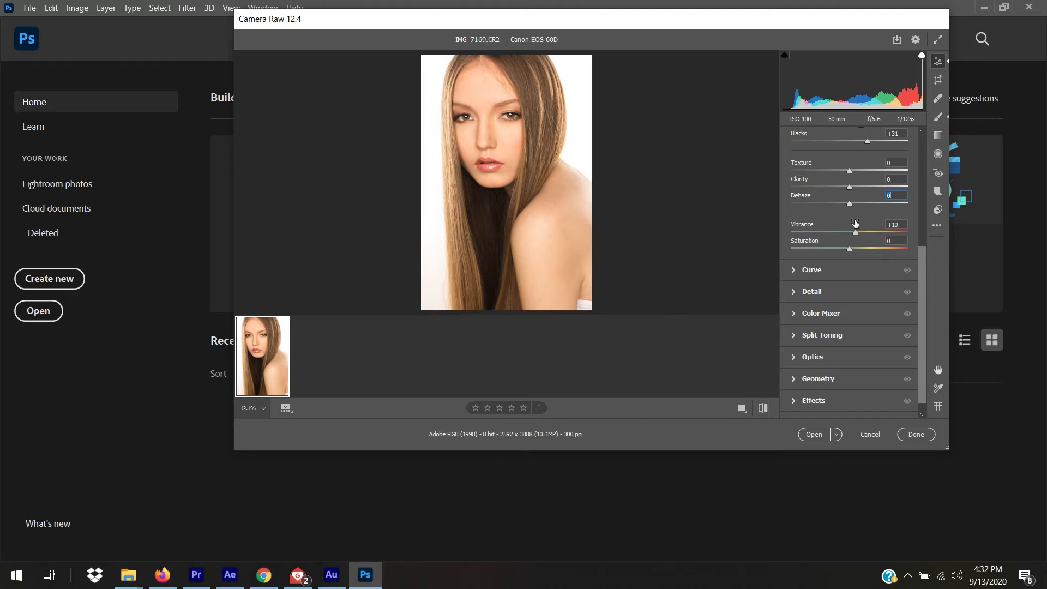
{"action": "key", "text": "Tab"}
Preview maximum Vibrance and Saturation from +100 to -100, resetting both to 0.
{"action": "left_click_drag", "start_coordinate": [857, 234], "coordinate": [770, 239]}
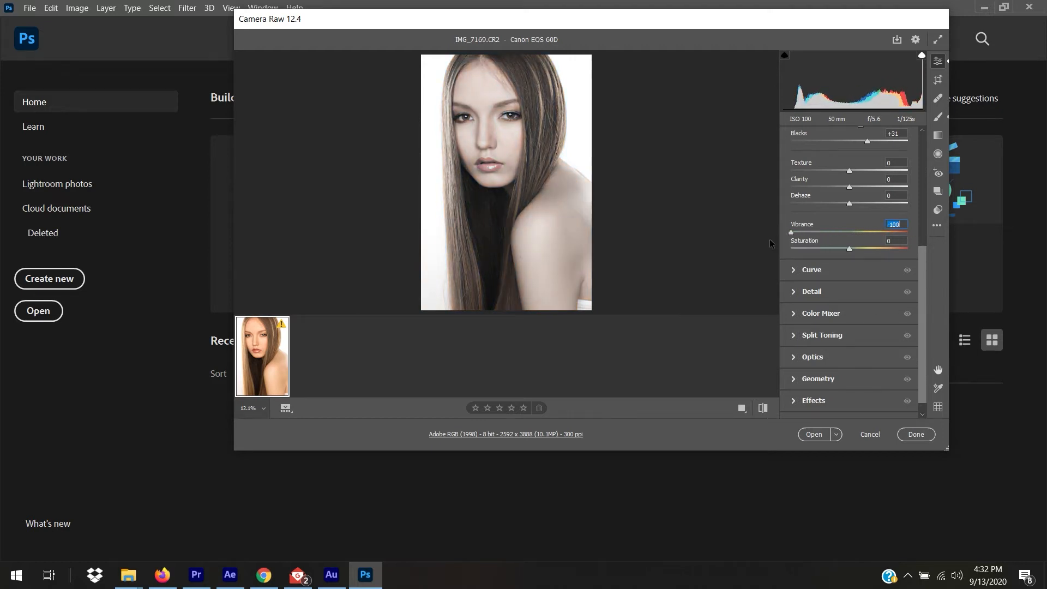
{"action": "double_click", "coordinate": [790, 233]}
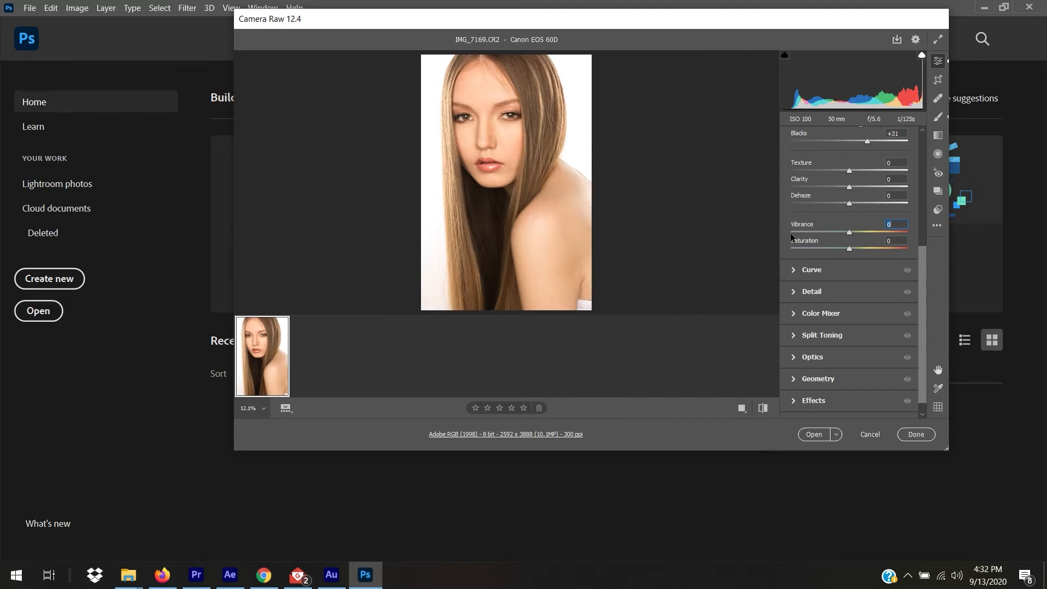
{"action": "left_click_drag", "start_coordinate": [851, 246], "coordinate": [914, 262]}
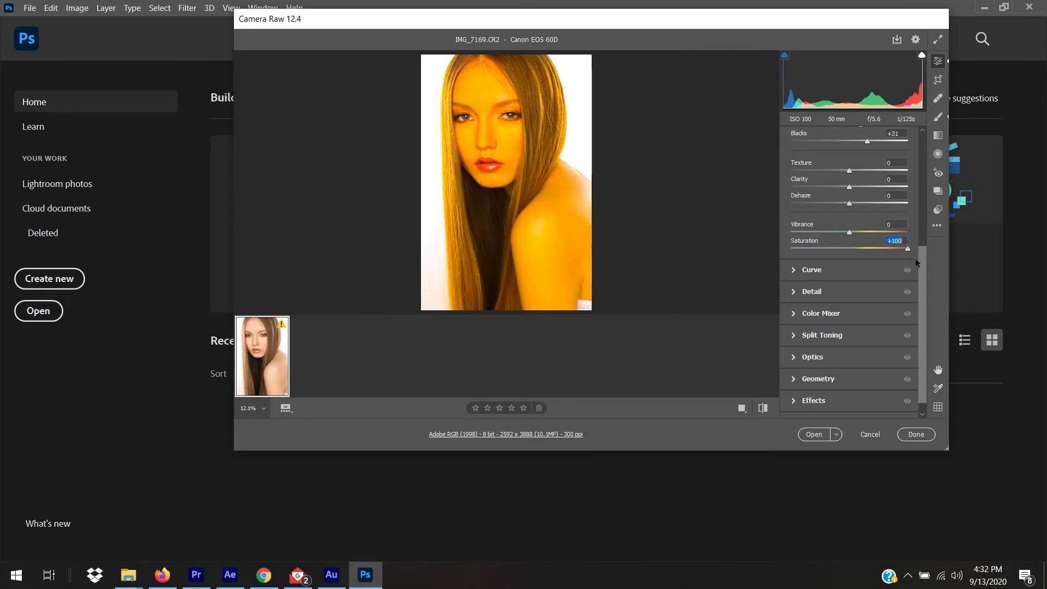
{"action": "left_click_drag", "start_coordinate": [927, 260], "coordinate": [755, 266]}
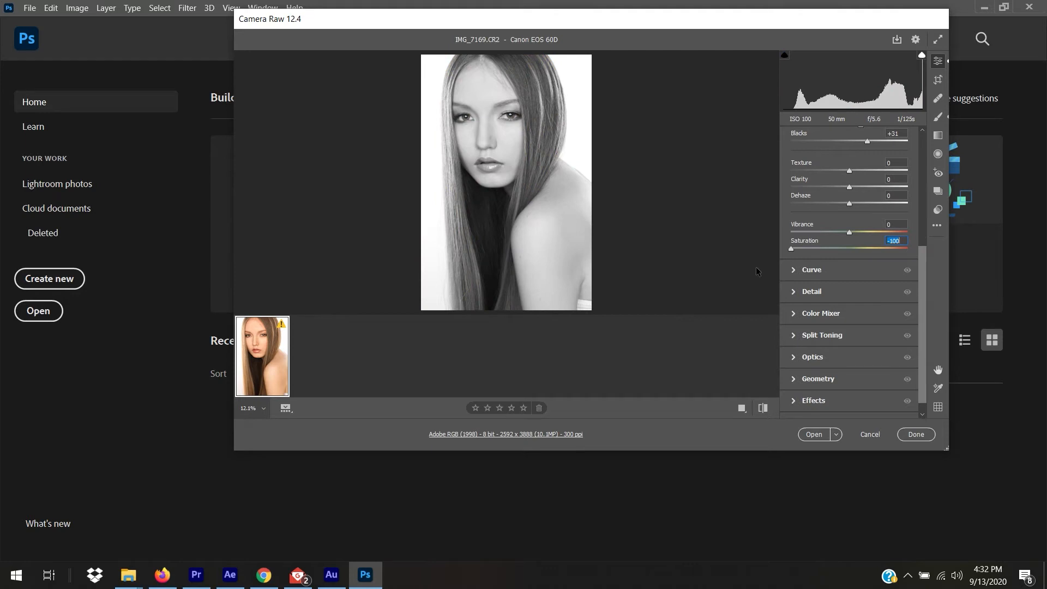
{"action": "left_click", "coordinate": [822, 248]}
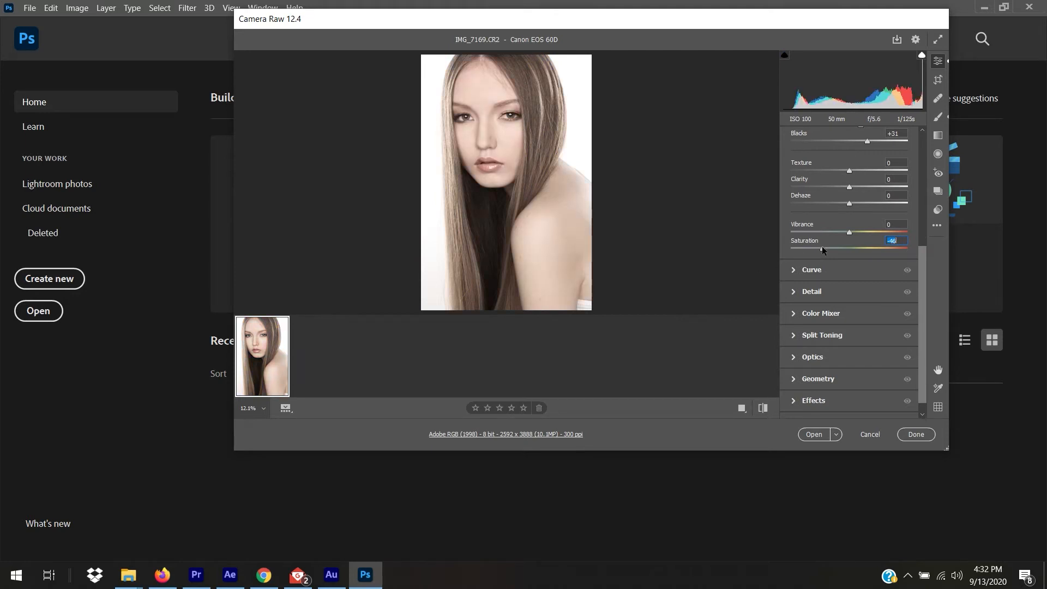
{"action": "double_click", "coordinate": [823, 247]}
Swing Vibrance from -100 to nearly +100, then reset it to 0.
{"action": "left_click_drag", "start_coordinate": [849, 235], "coordinate": [764, 240]}
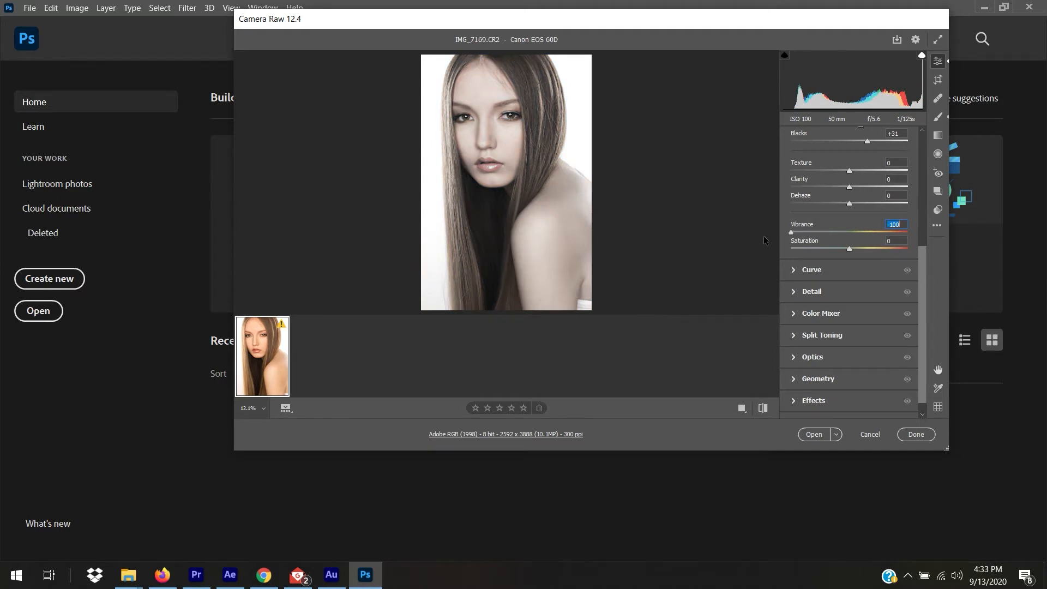
{"action": "left_click_drag", "start_coordinate": [763, 235], "coordinate": [908, 230]}
{"action": "double_click", "coordinate": [869, 233]}
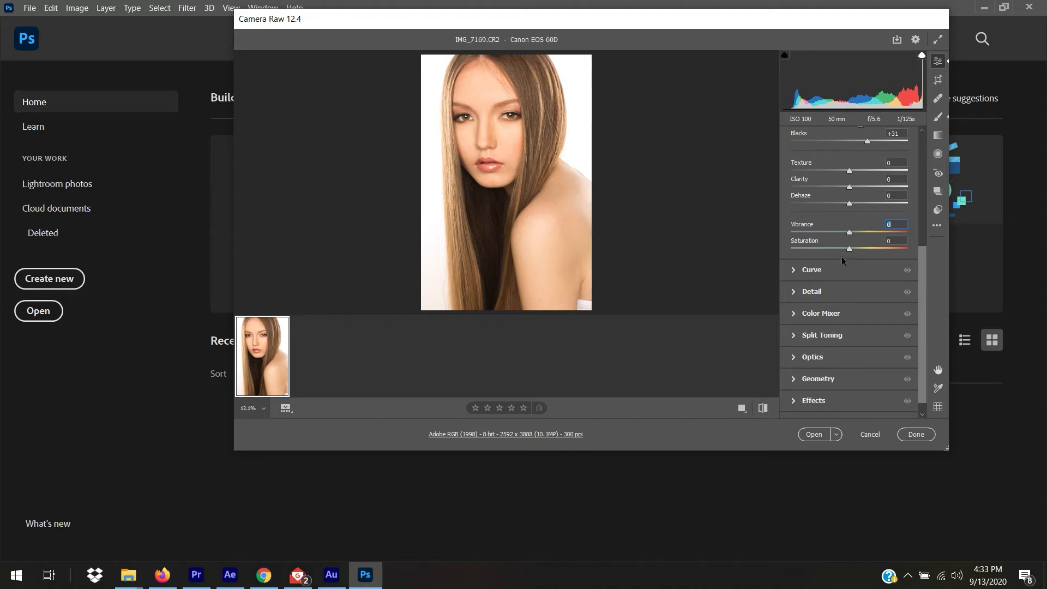
{"action": "left_click_drag", "start_coordinate": [920, 289], "coordinate": [919, 191]}
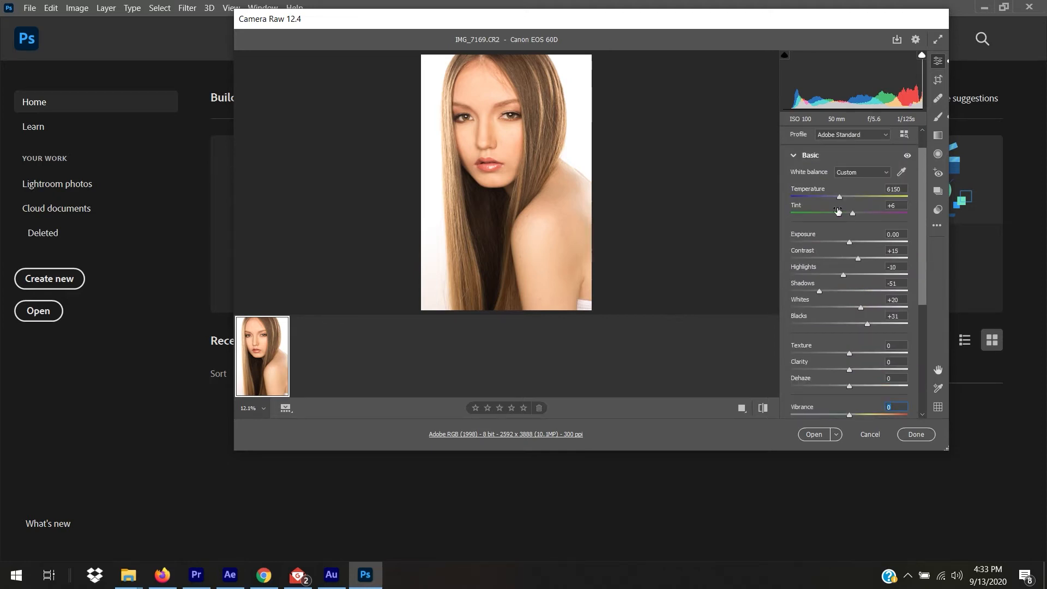
{"action": "left_click_drag", "start_coordinate": [924, 189], "coordinate": [922, 214]}
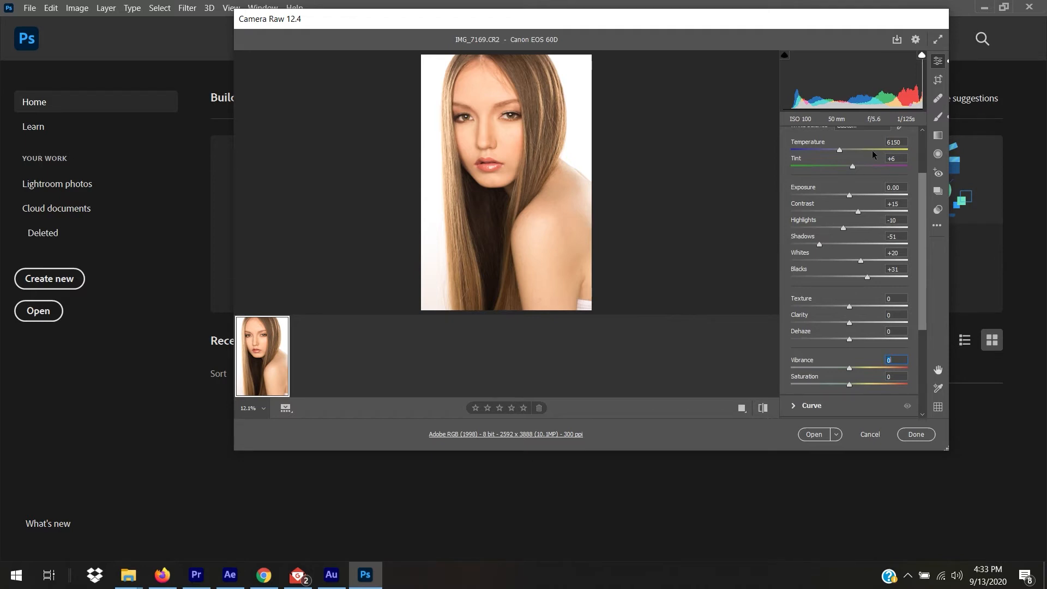
{"action": "left_click_drag", "start_coordinate": [924, 193], "coordinate": [925, 209]}
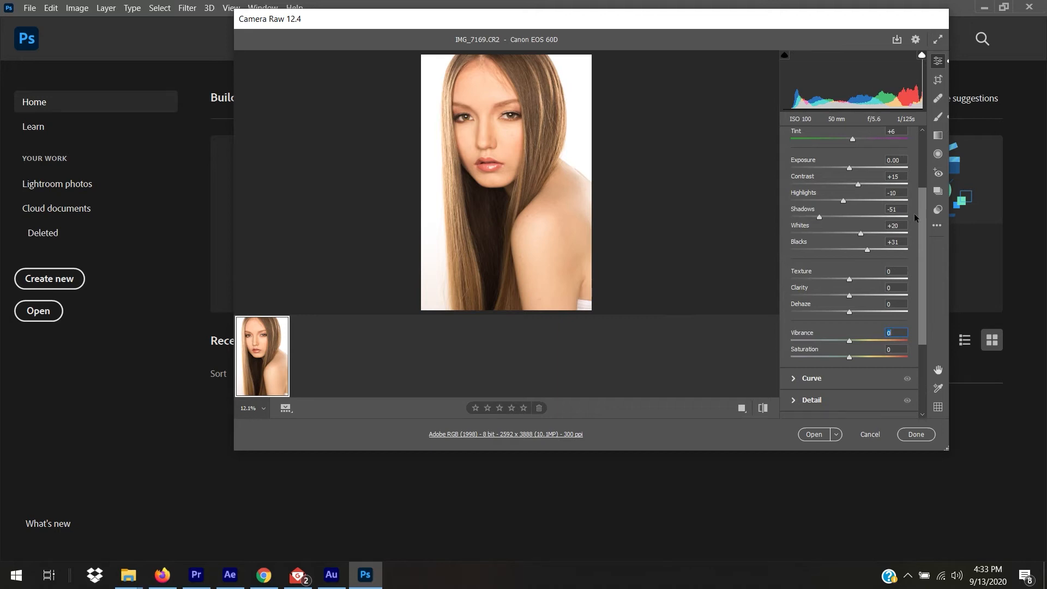
{"action": "left_click_drag", "start_coordinate": [922, 219], "coordinate": [924, 223]}
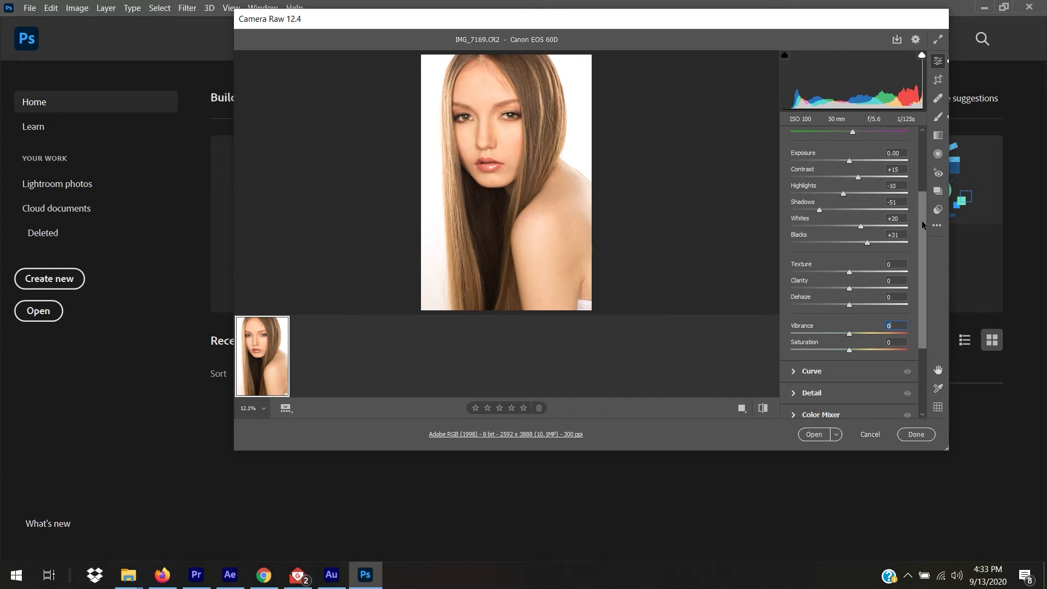
{"action": "scroll", "coordinate": [921, 221], "scroll_direction": "down", "scroll_amount": 3}
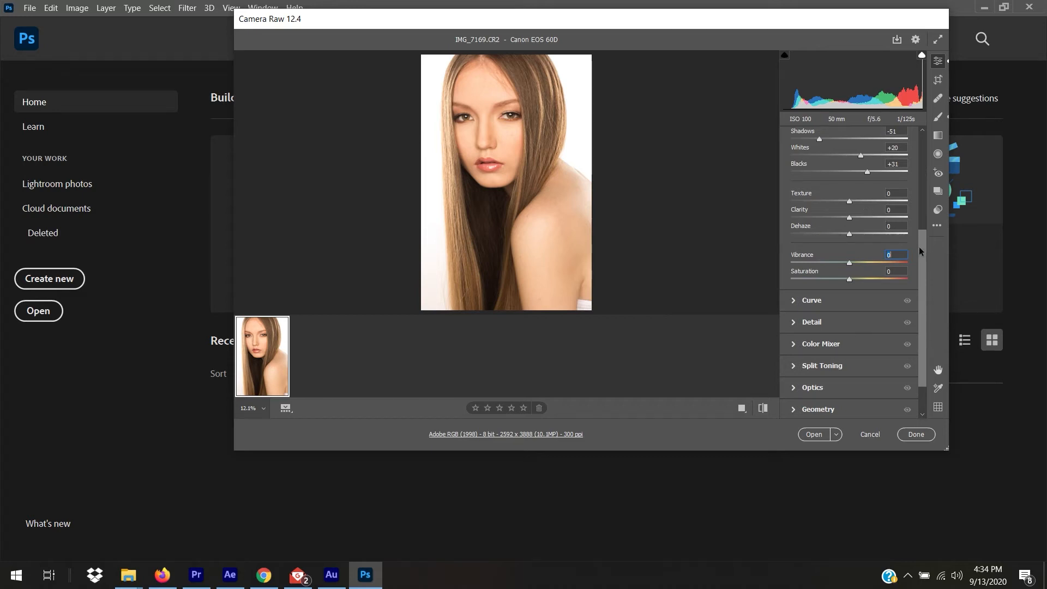
{"action": "left_click_drag", "start_coordinate": [925, 253], "coordinate": [928, 292]}
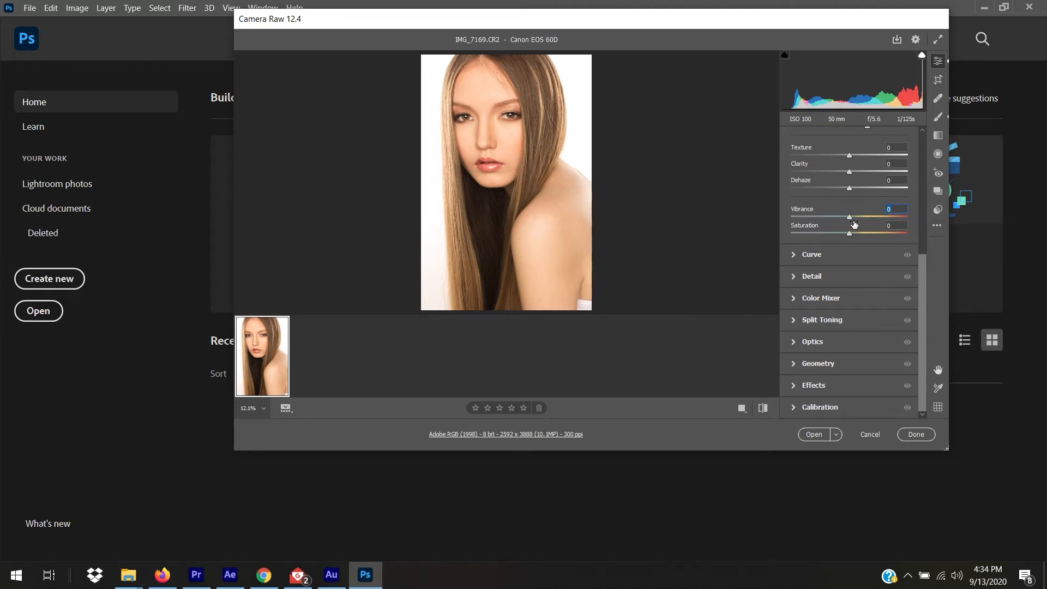
{"action": "scroll", "coordinate": [885, 215], "scroll_direction": "up", "scroll_amount": 1}
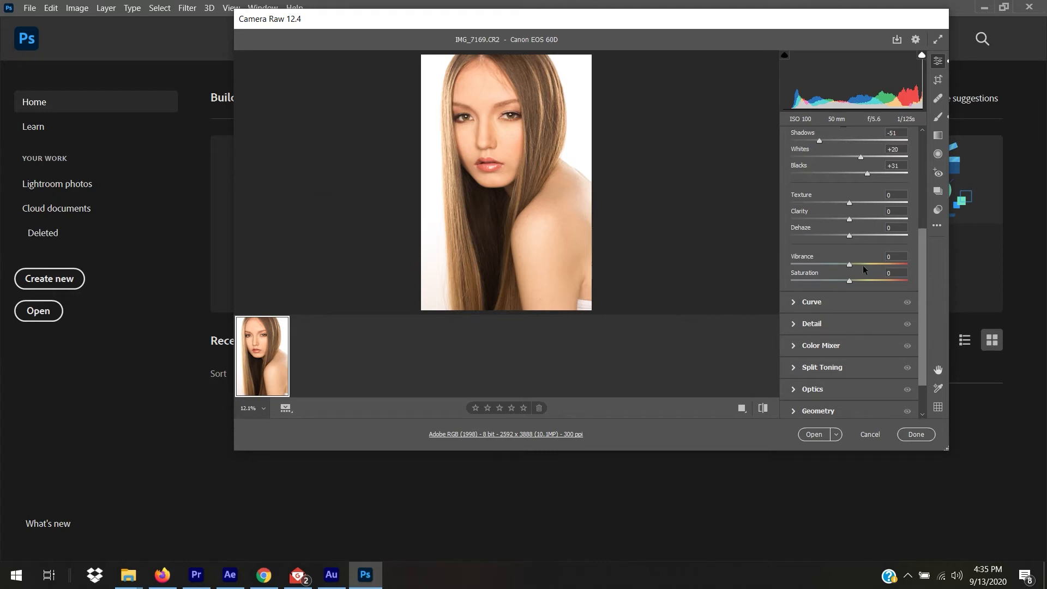
{"action": "left_click", "coordinate": [916, 300]}
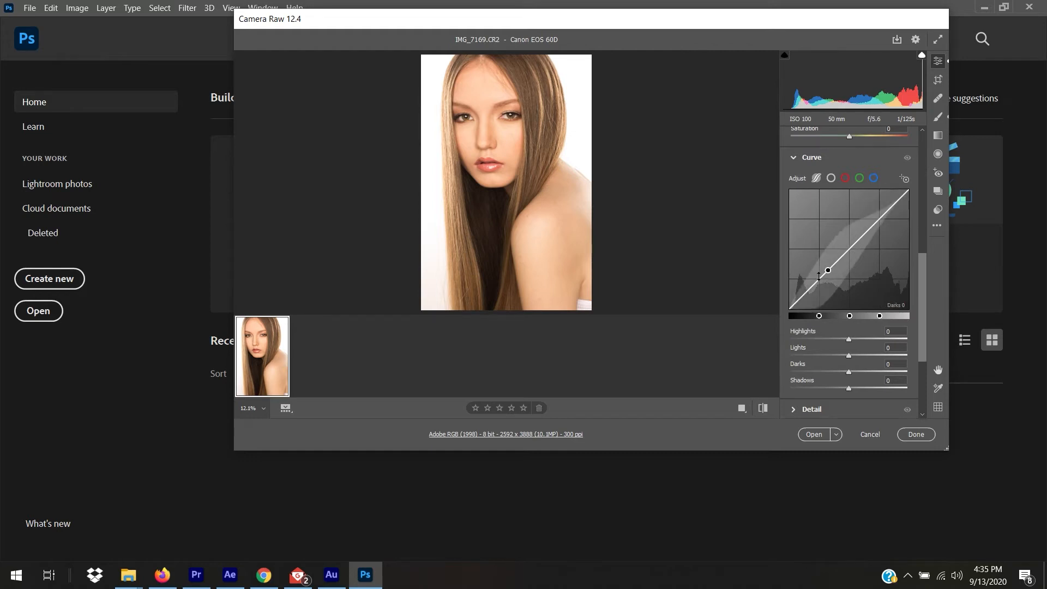
{"action": "left_click_drag", "start_coordinate": [921, 264], "coordinate": [924, 321]}
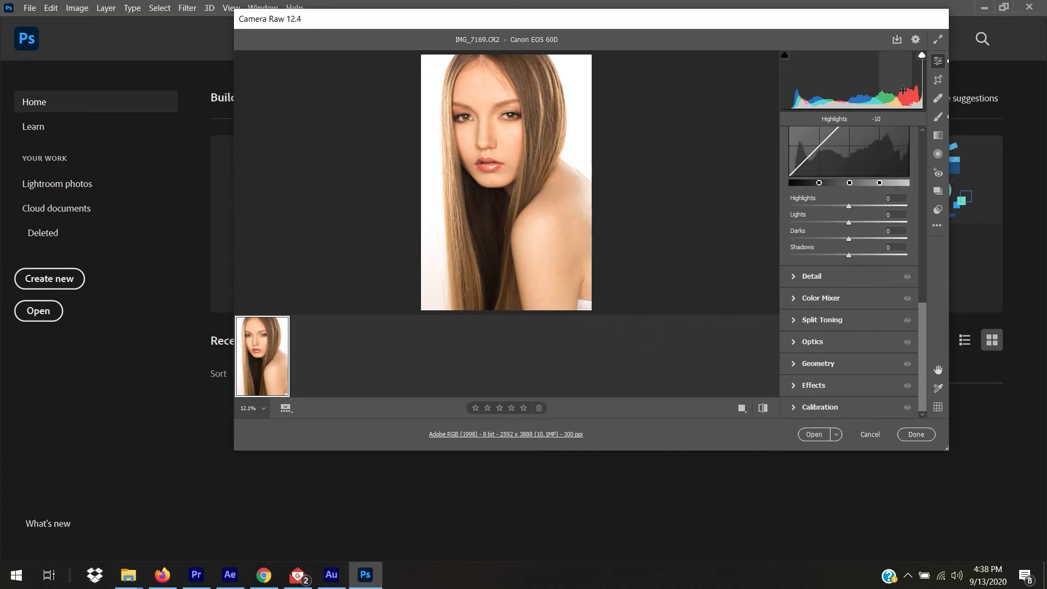
Trim the crop slightly from the bottom to 2440 x 3660 and click Done.
{"action": "left_click", "coordinate": [938, 81]}
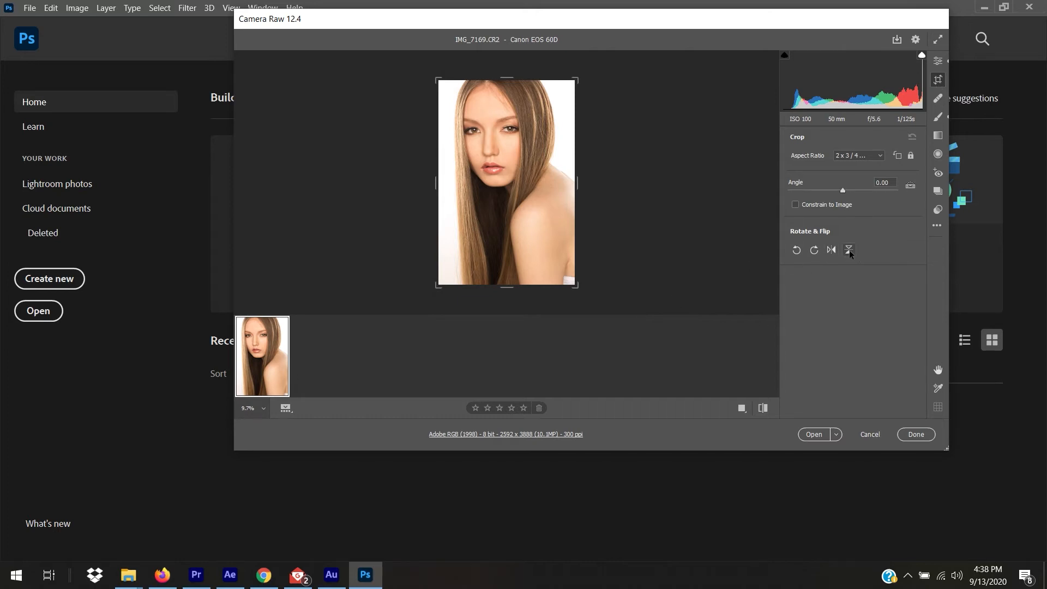
{"action": "key", "text": "shift"}
{"action": "left_click_drag", "start_coordinate": [506, 288], "coordinate": [510, 282]}
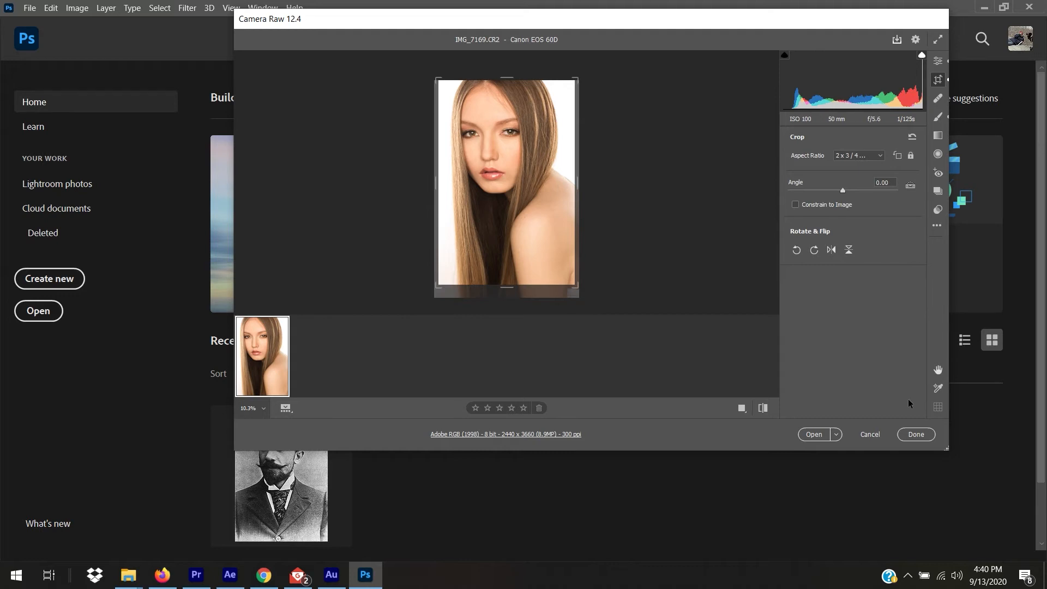
{"action": "left_click", "coordinate": [916, 435]}
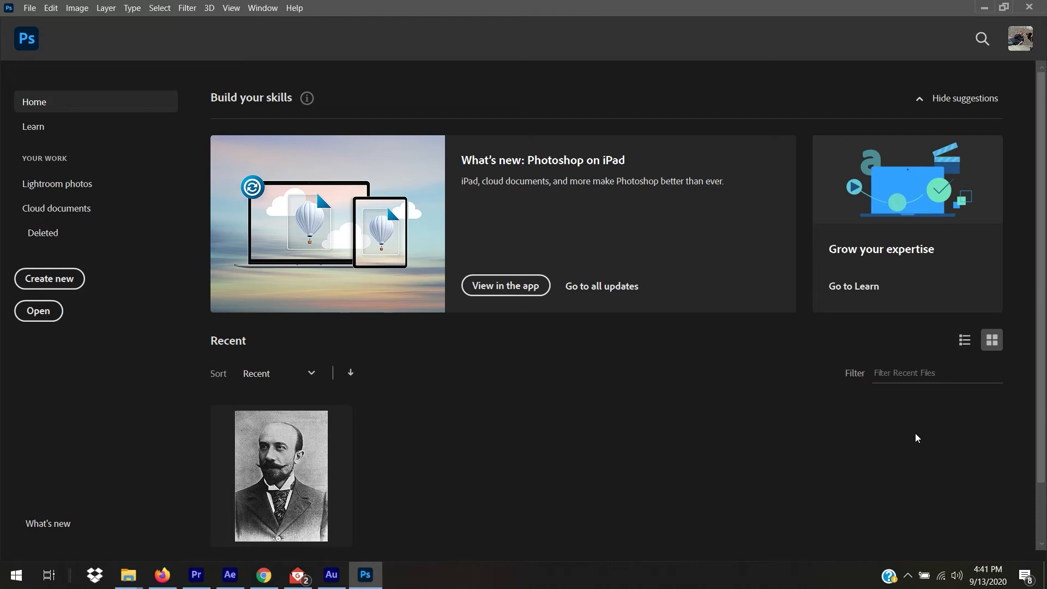
{"action": "left_click", "coordinate": [128, 574]}
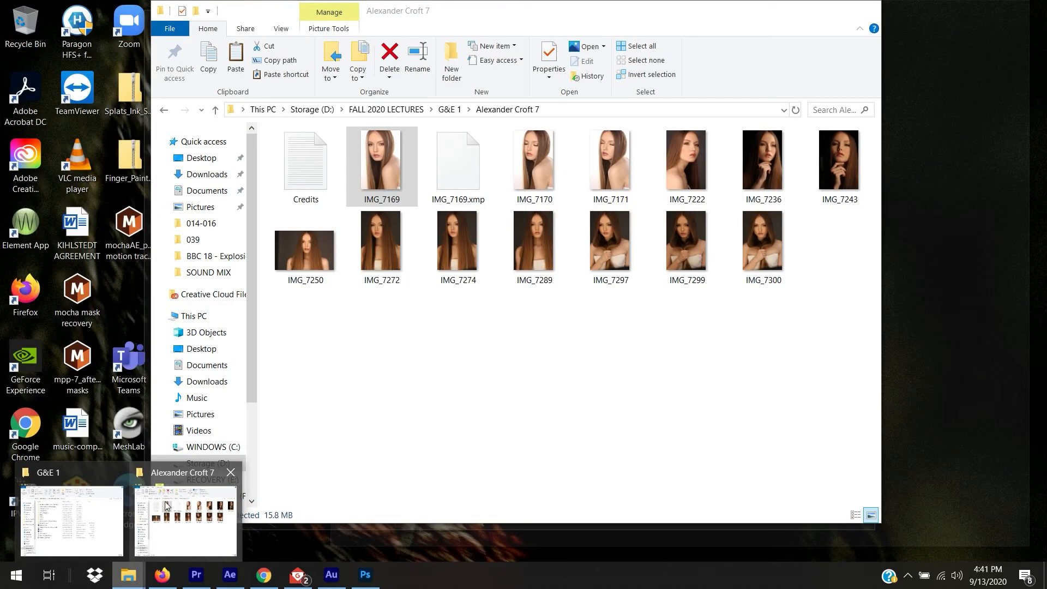
{"action": "left_click", "coordinate": [177, 510]}
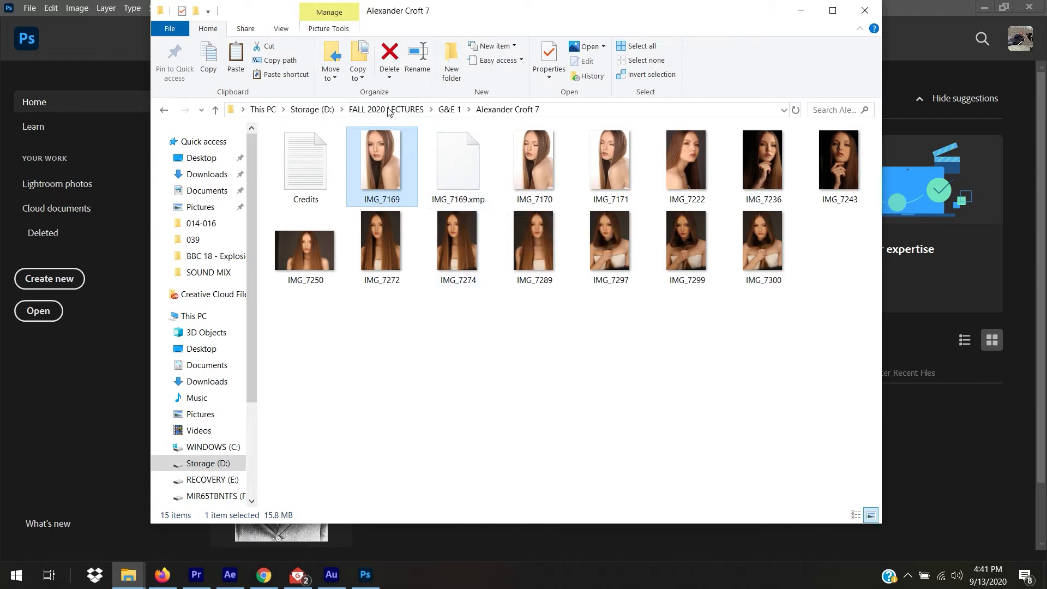
{"action": "right_click", "coordinate": [383, 144]}
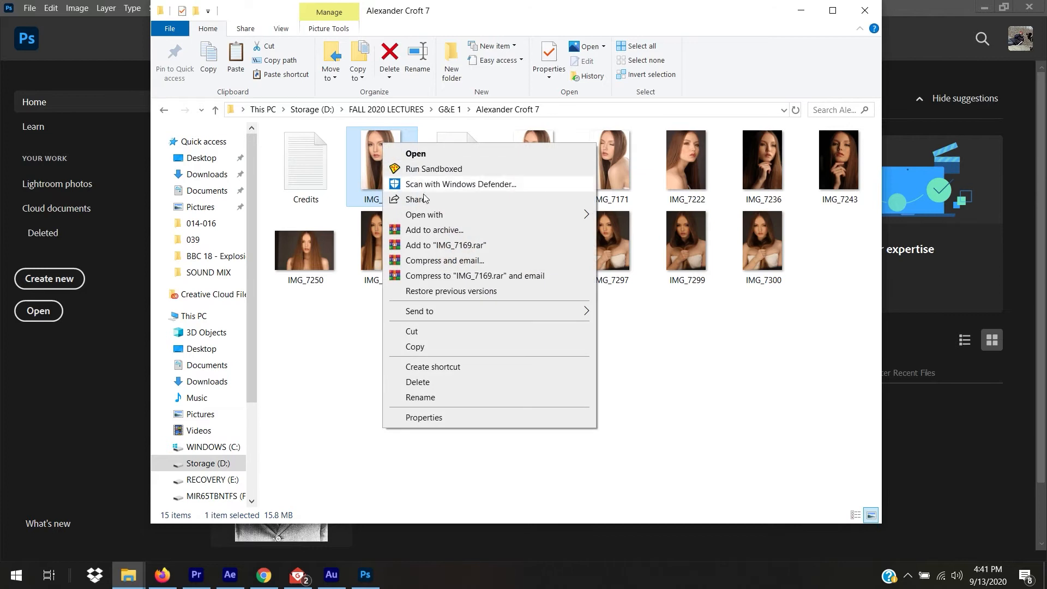
{"action": "mouse_move", "coordinate": [442, 218]}
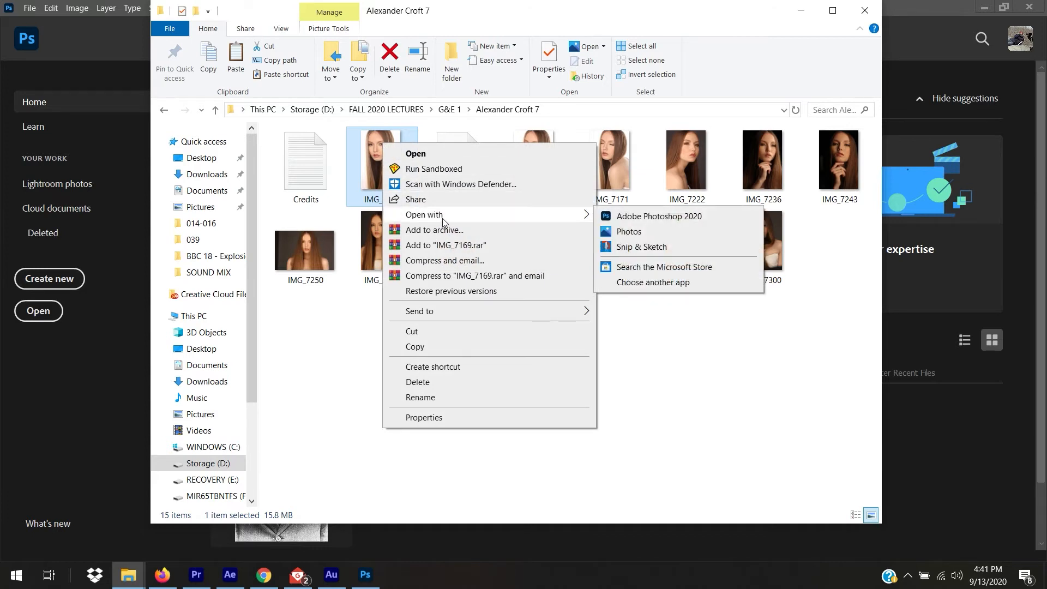
{"action": "left_click", "coordinate": [686, 217]}
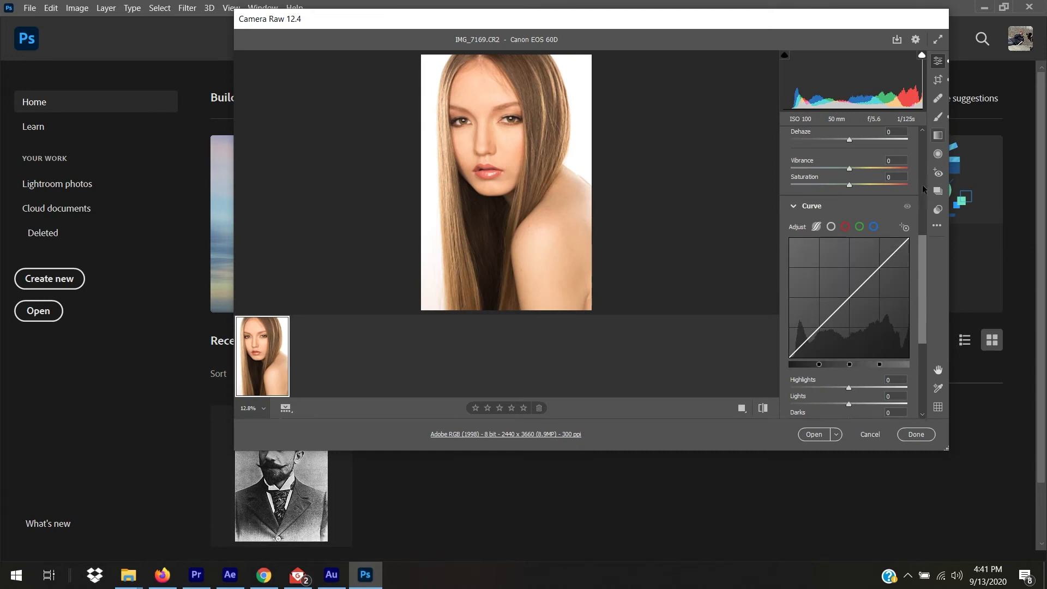
Scroll the Camera Raw panel to the top and open IMG_7169.CR2 in Photoshop.
{"action": "left_click_drag", "start_coordinate": [923, 289], "coordinate": [921, 188]}
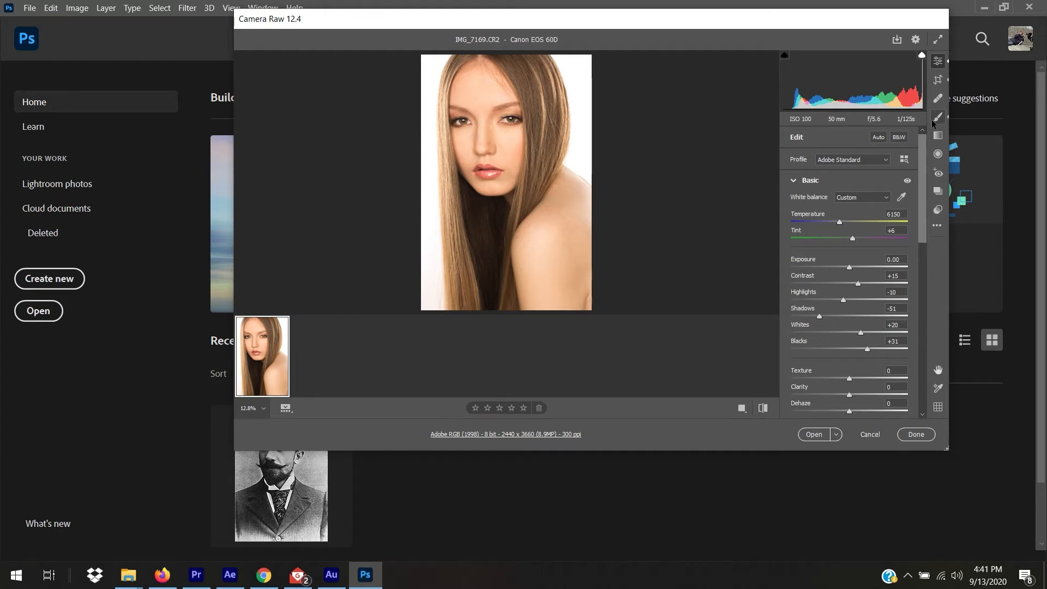
{"action": "left_click", "coordinate": [813, 435]}
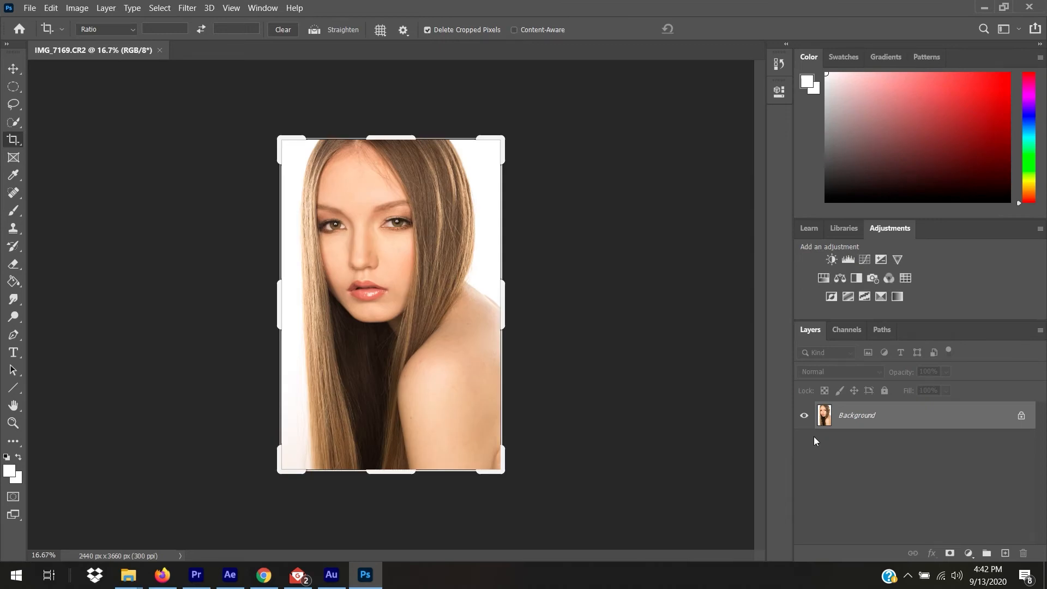
Commit the pending crop on the IMG_7169 portrait and bring up the File menu.
{"action": "key", "text": "v"}
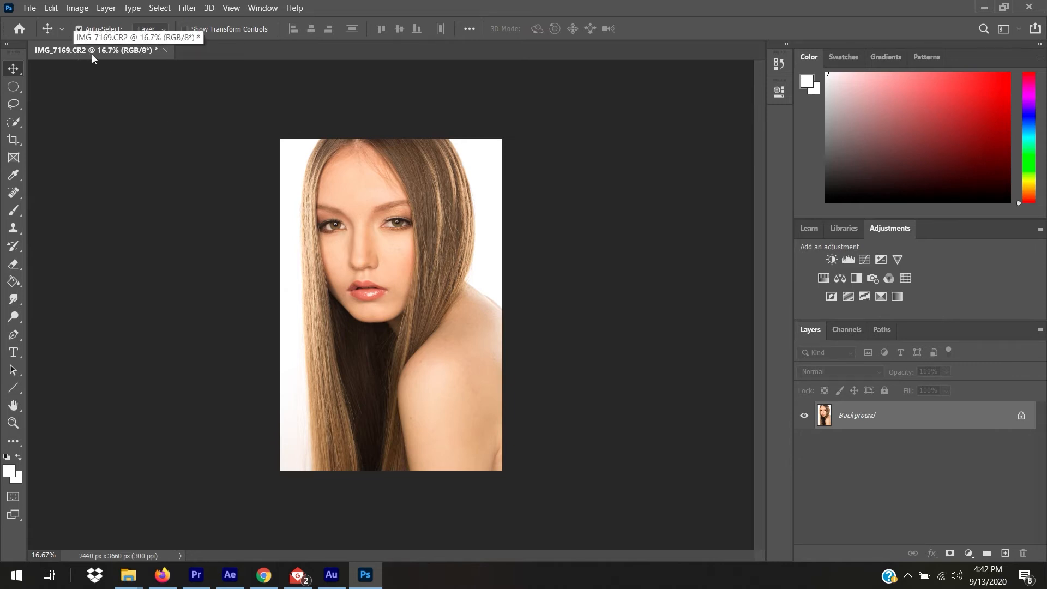
{"action": "left_click", "coordinate": [31, 6]}
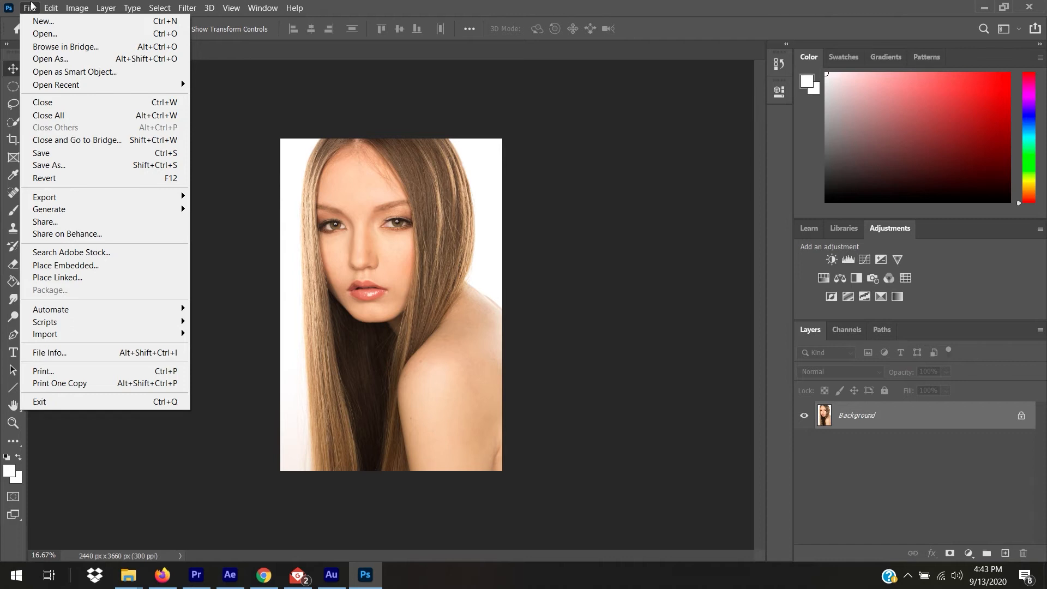
Launch File > Scripts > Image Processor and move its dialog left, clear of the photo.
{"action": "left_click", "coordinate": [398, 4]}
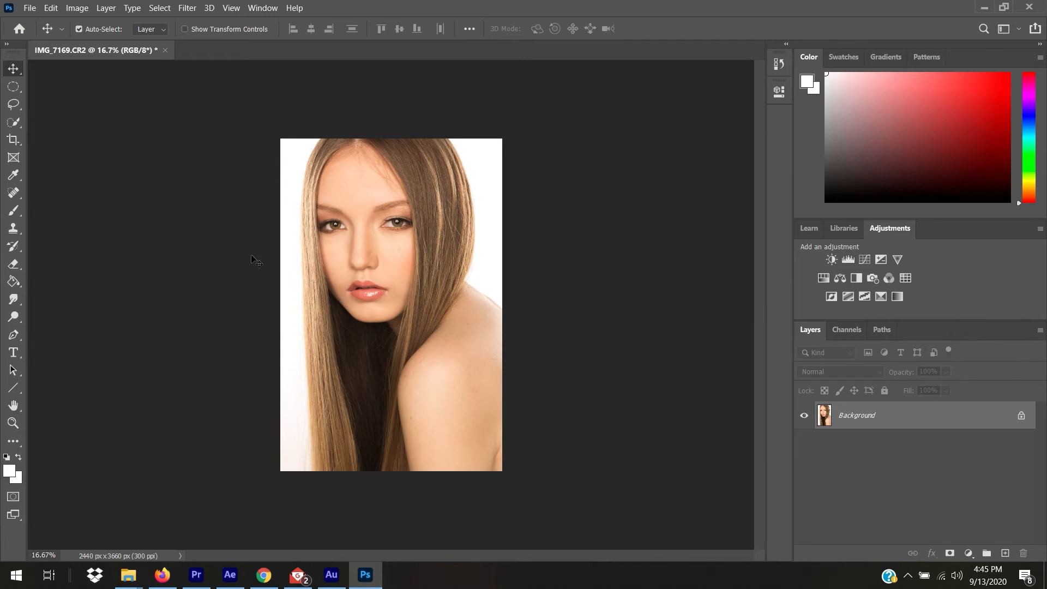
{"action": "left_click", "coordinate": [29, 8]}
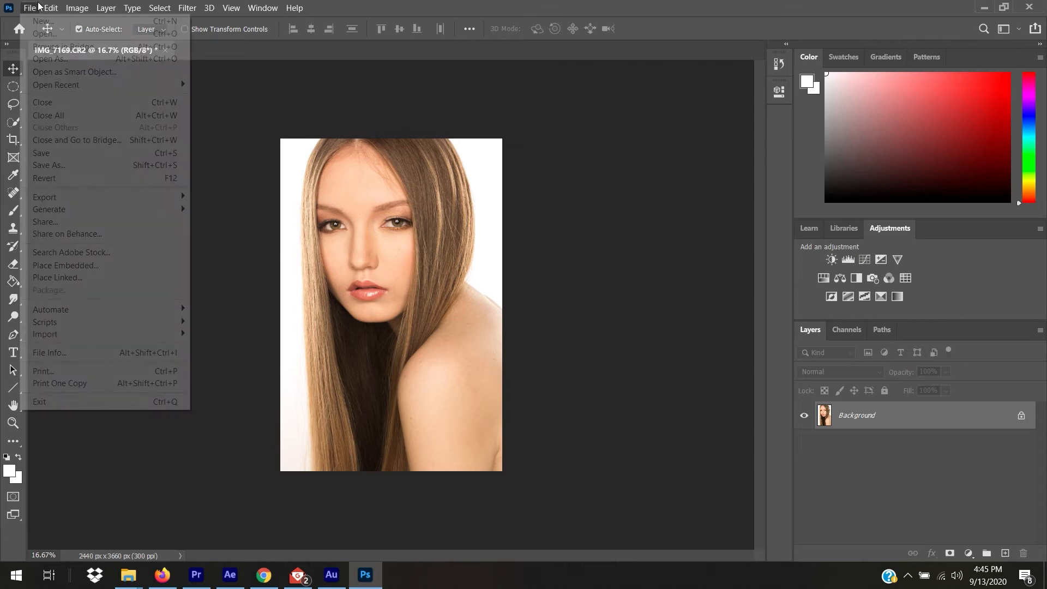
{"action": "mouse_move", "coordinate": [106, 328]}
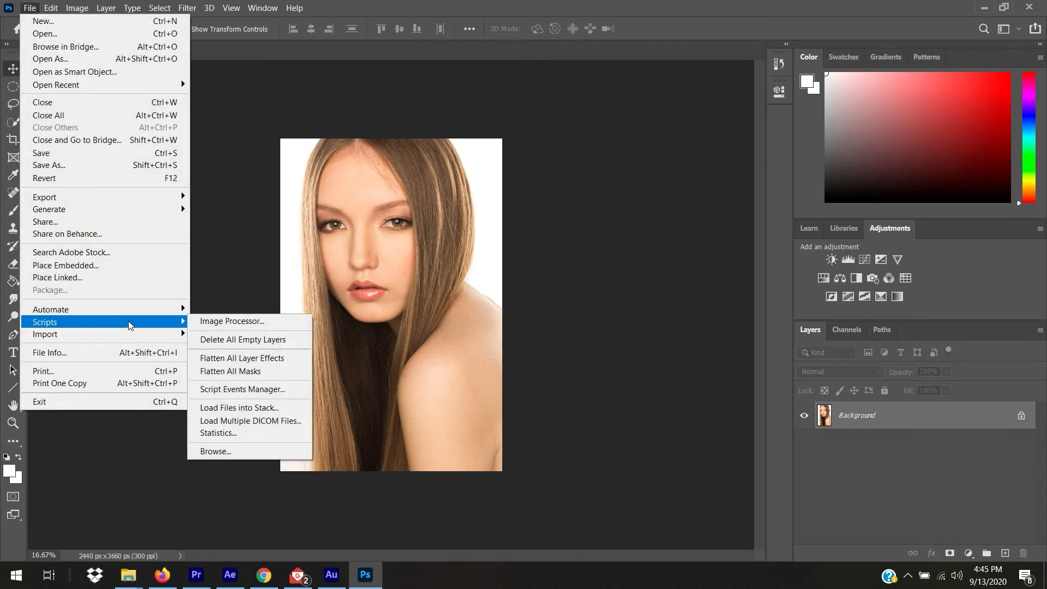
{"action": "left_click", "coordinate": [218, 322]}
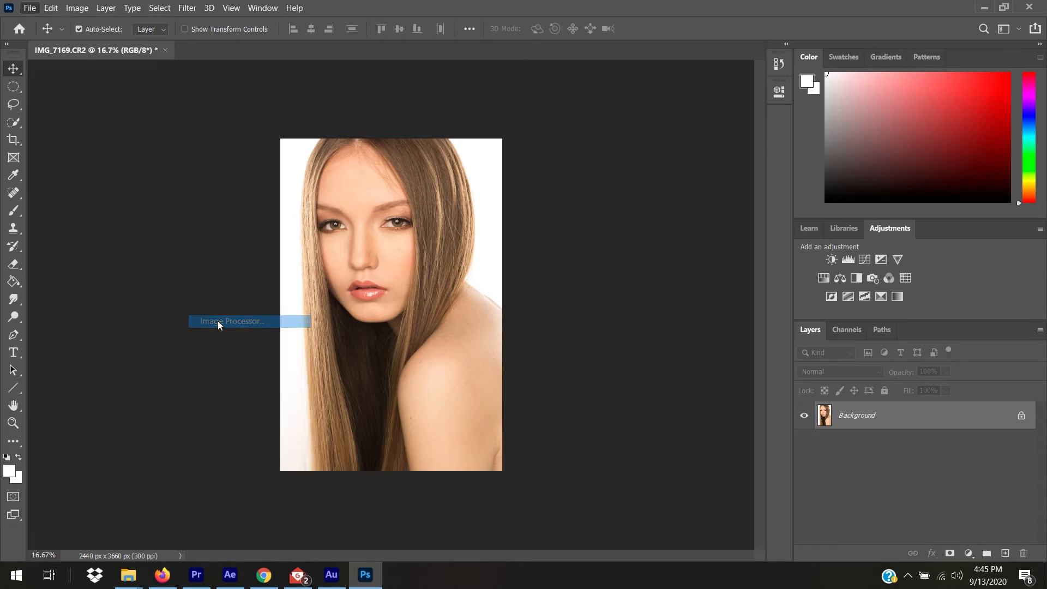
{"action": "left_click_drag", "start_coordinate": [463, 60], "coordinate": [213, 37]}
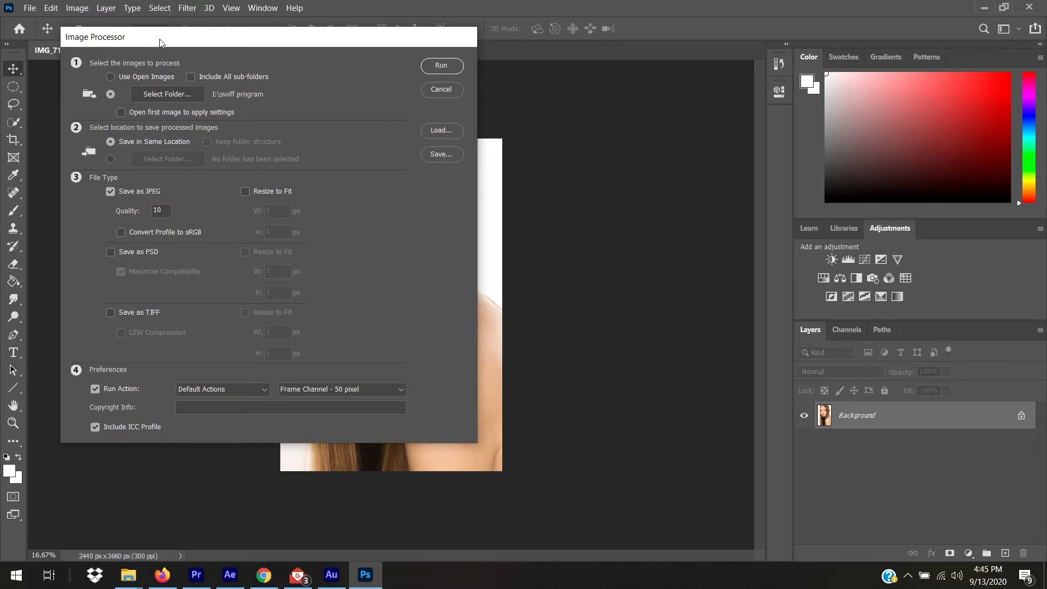
{"action": "left_click", "coordinate": [161, 91]}
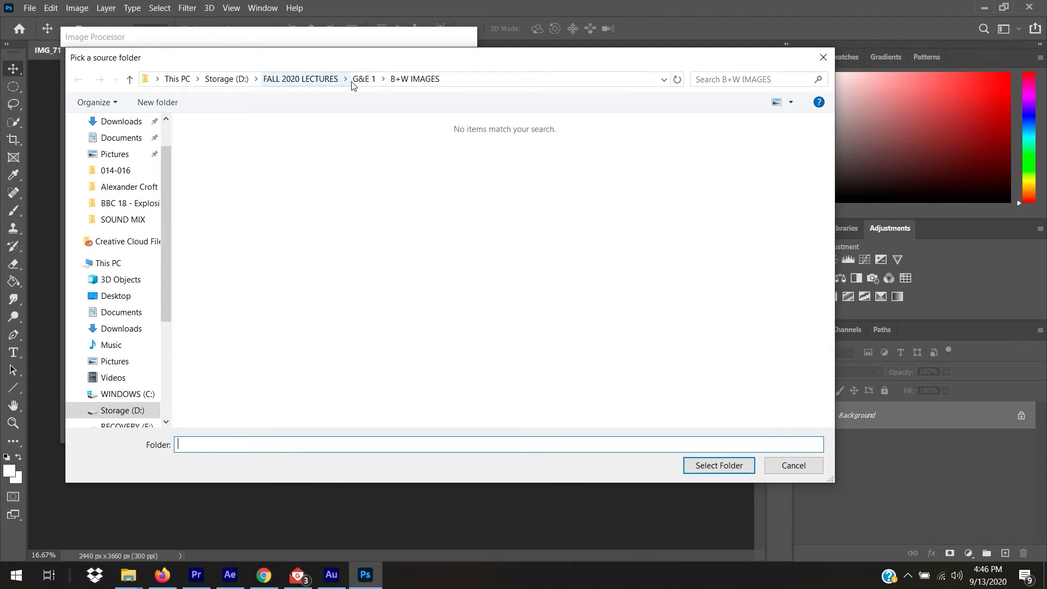
{"action": "left_click", "coordinate": [314, 82]}
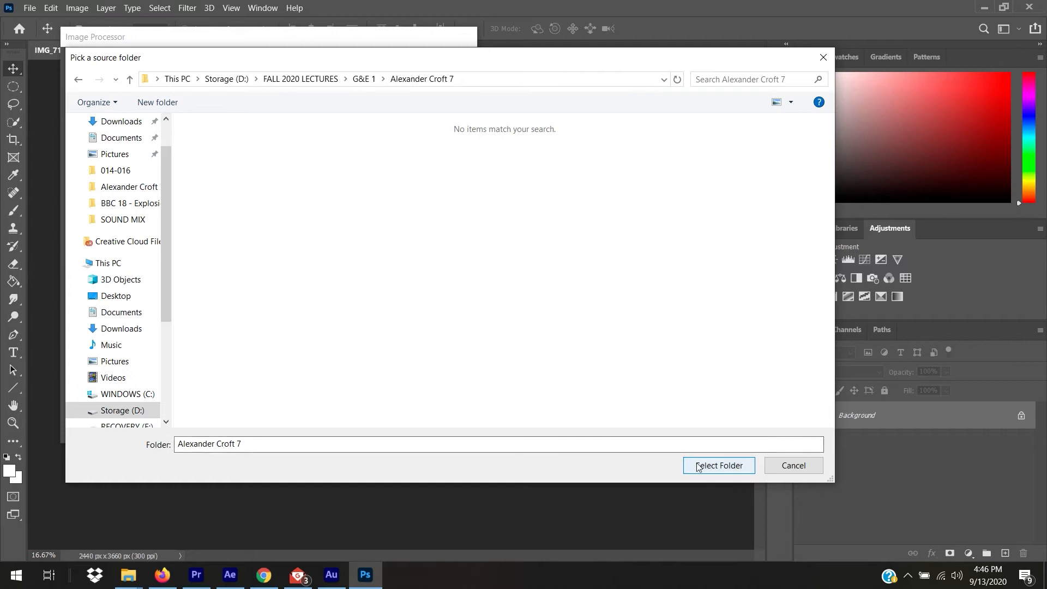
{"action": "left_click", "coordinate": [699, 467]}
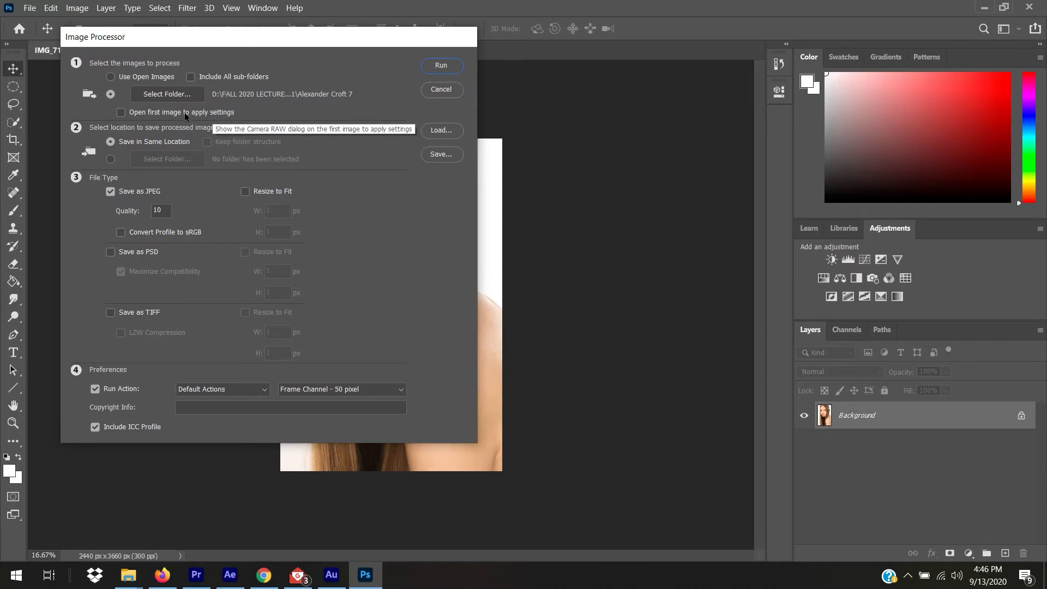
{"action": "left_click", "coordinate": [221, 112]}
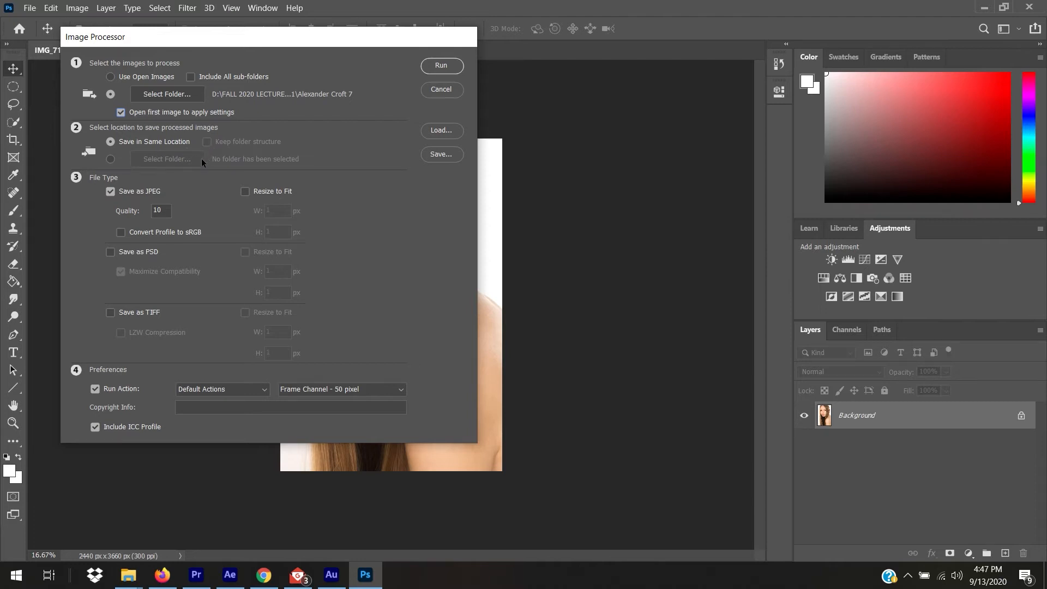
{"action": "left_click", "coordinate": [111, 161]}
{"action": "left_click", "coordinate": [162, 159]}
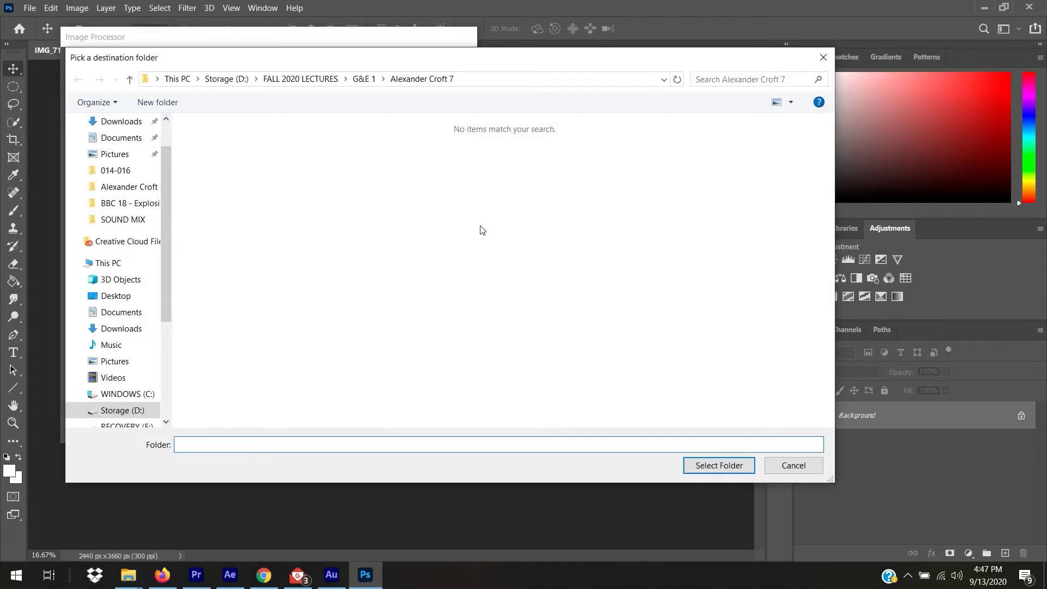
{"action": "right_click", "coordinate": [480, 226]}
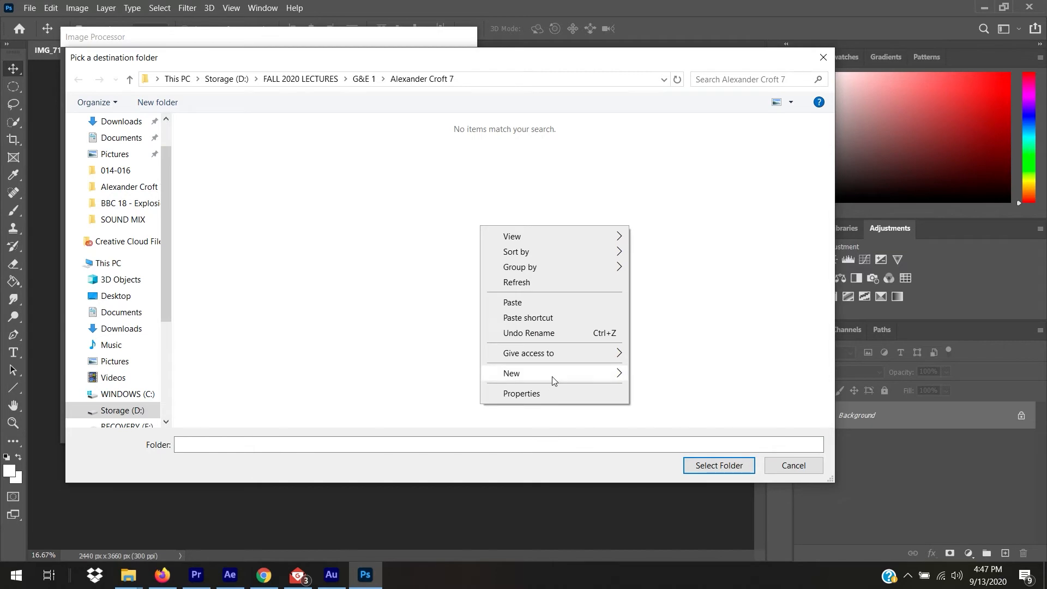
{"action": "mouse_move", "coordinate": [553, 380]}
{"action": "left_click", "coordinate": [673, 374]}
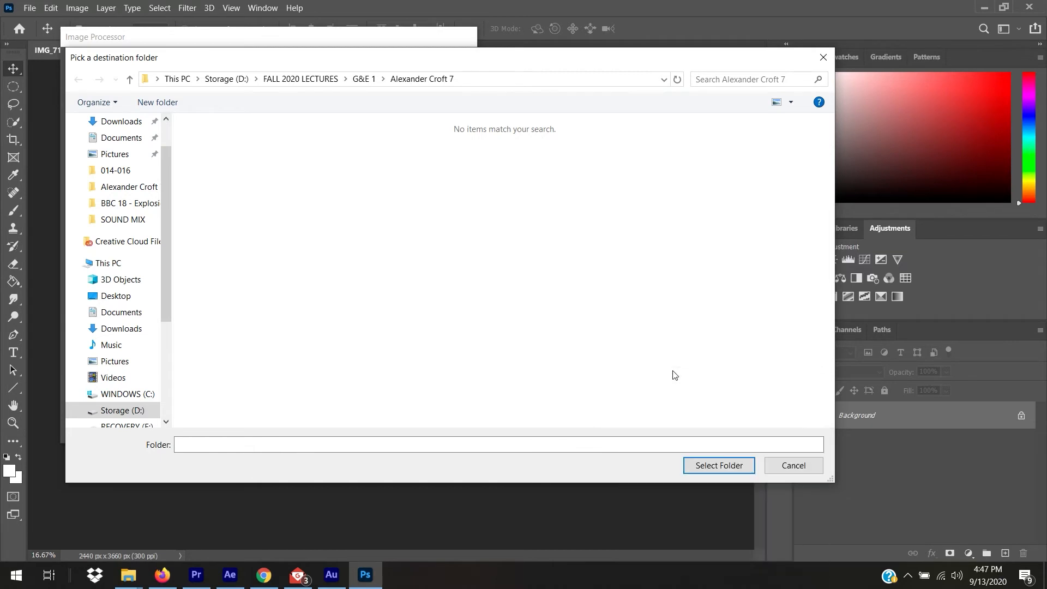
{"action": "type", "text": "EXPORTS"}
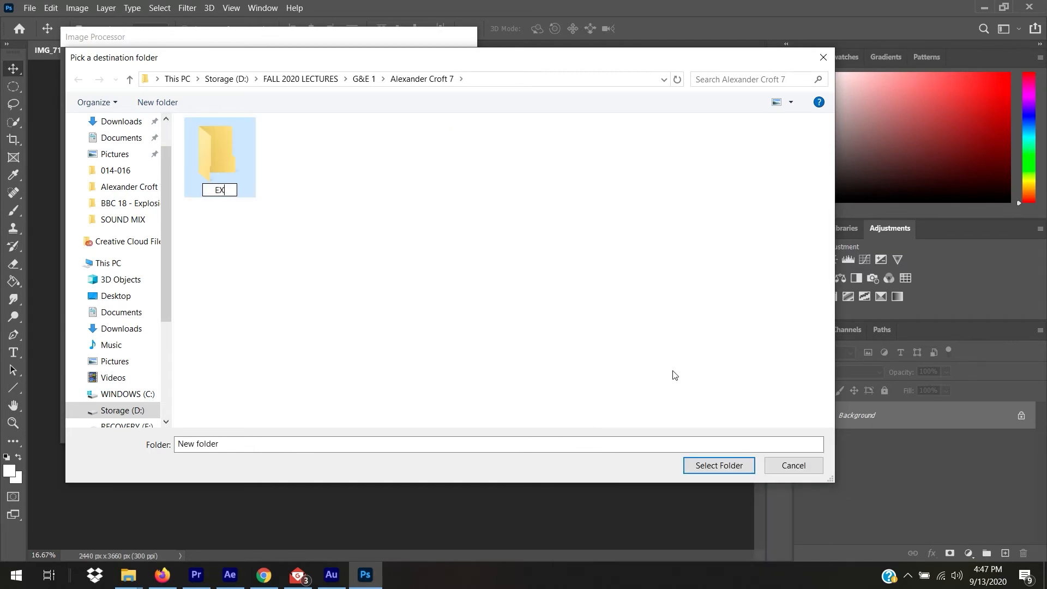
{"action": "left_click", "coordinate": [719, 467]}
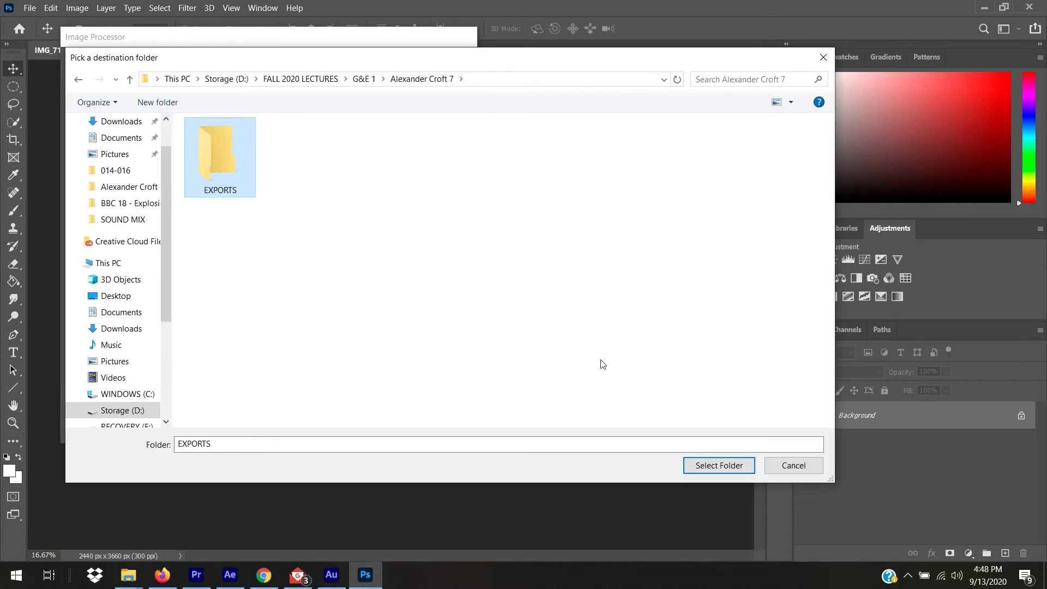
{"action": "left_click", "coordinate": [719, 465]}
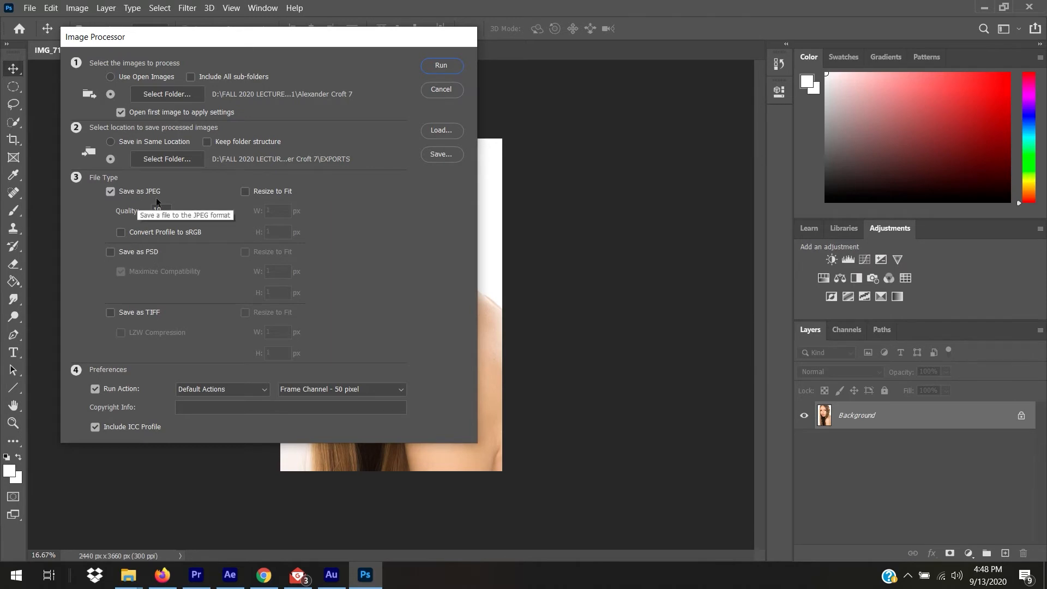
Set JPEG Quality to 12 and leave Resize to Fit unchecked.
{"action": "left_click", "coordinate": [170, 214]}
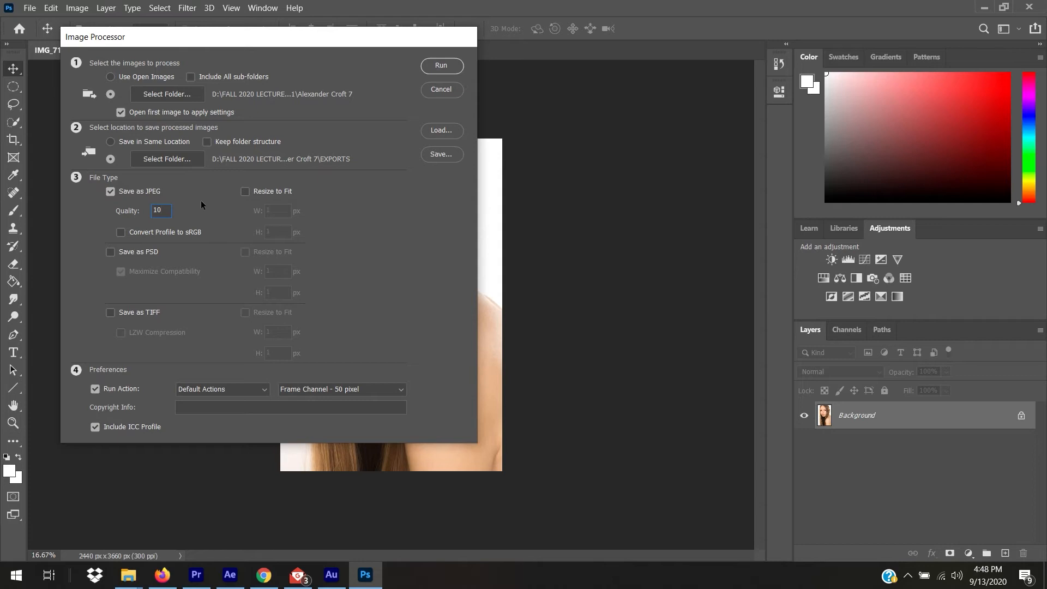
{"action": "type", "text": "12"}
{"action": "left_click", "coordinate": [255, 190]}
{"action": "left_click", "coordinate": [266, 189]}
Leave Run Action unchecked so no action runs on each image, then select the Copyright field.
{"action": "left_click", "coordinate": [130, 388]}
{"action": "left_click", "coordinate": [130, 388]}
{"action": "left_click", "coordinate": [231, 390]}
{"action": "left_click", "coordinate": [329, 389]}
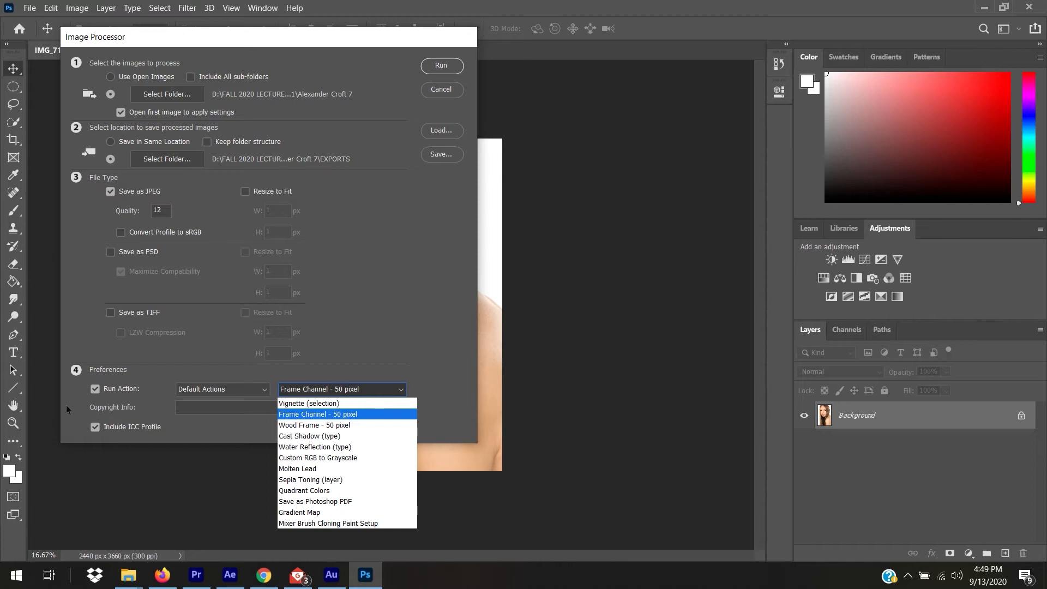
{"action": "left_click", "coordinate": [95, 389]}
{"action": "left_click", "coordinate": [95, 389]}
{"action": "left_click", "coordinate": [97, 389]}
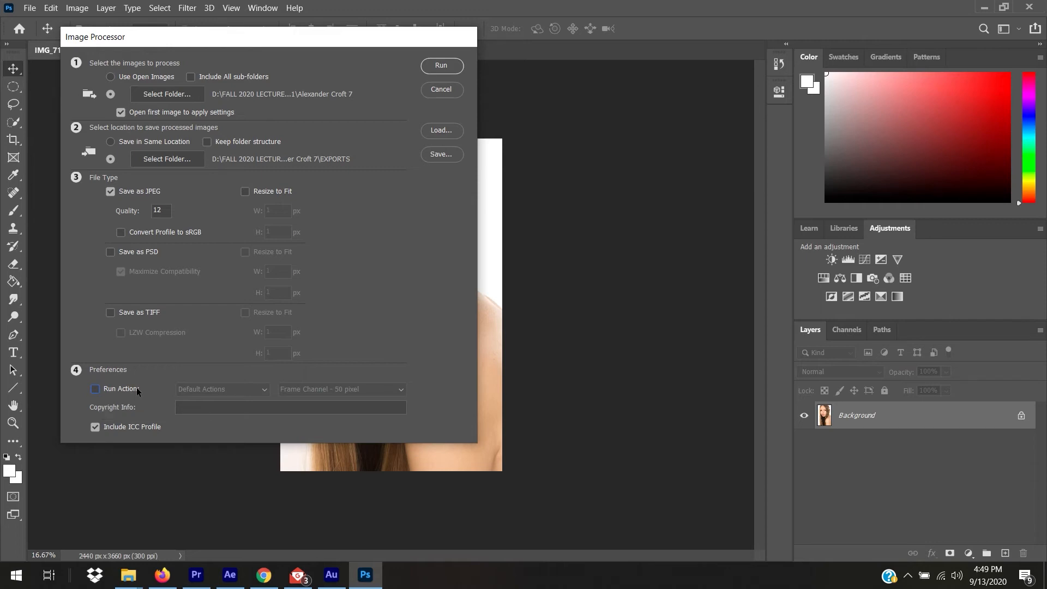
{"action": "left_click", "coordinate": [185, 407]}
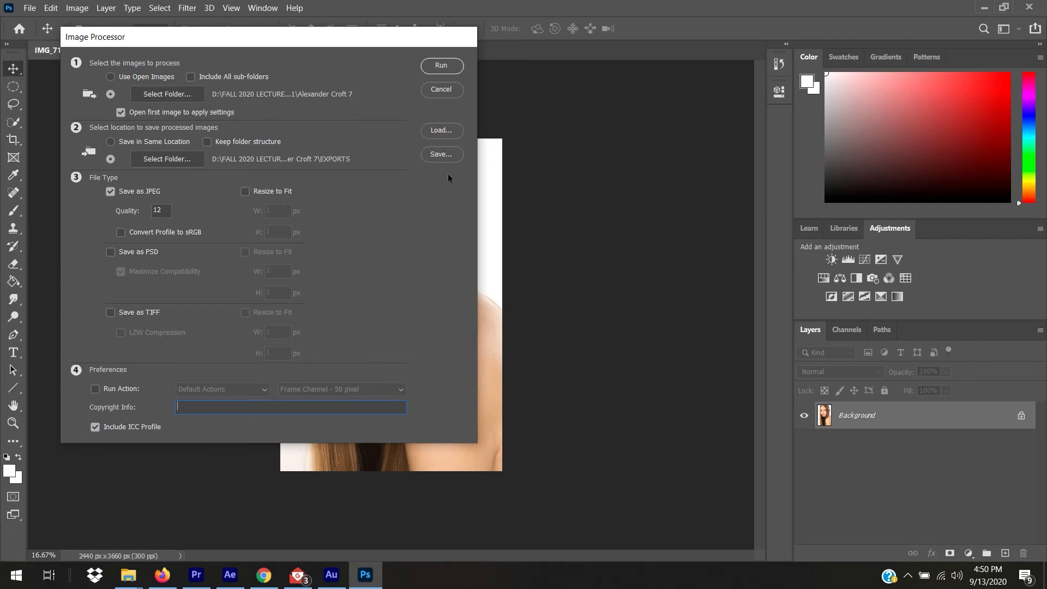
Run the batch, slightly darken the first image's curve lights, set Temperature to 4700, and open it.
{"action": "left_click", "coordinate": [441, 66]}
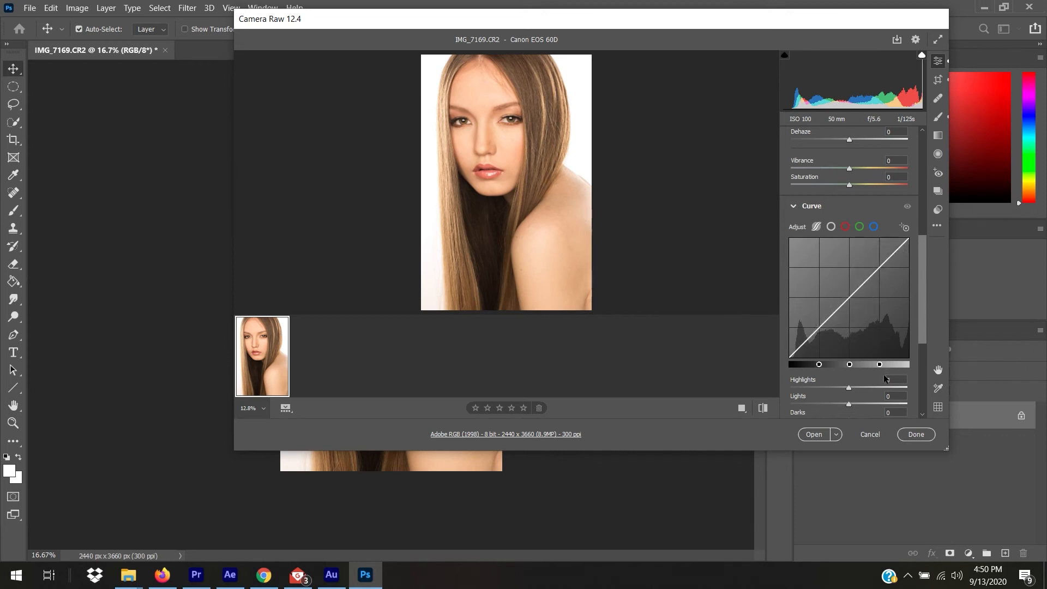
{"action": "left_click_drag", "start_coordinate": [853, 289], "coordinate": [853, 294]}
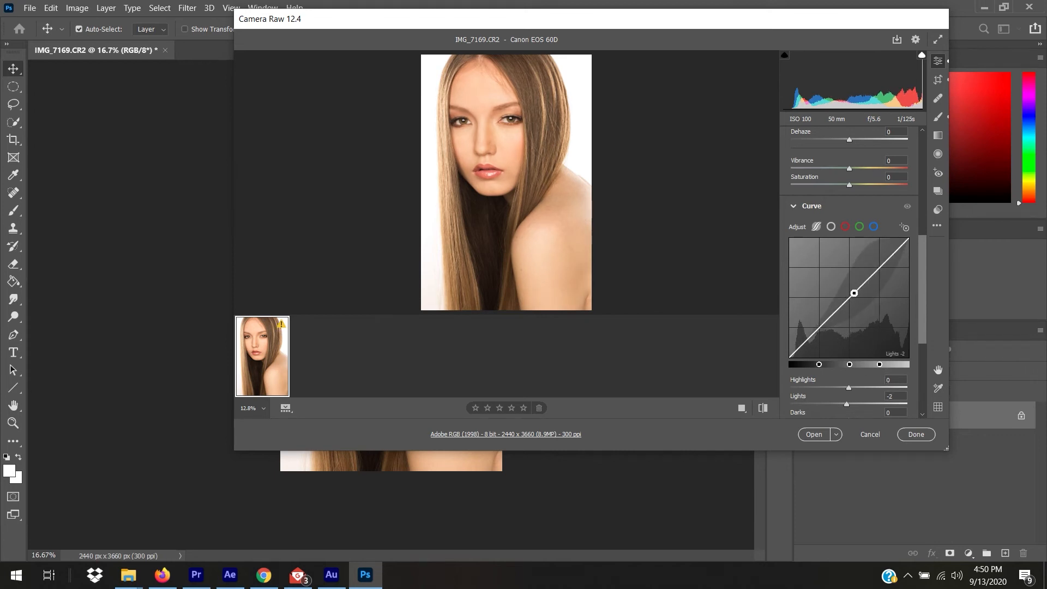
{"action": "left_click_drag", "start_coordinate": [921, 300], "coordinate": [921, 170]}
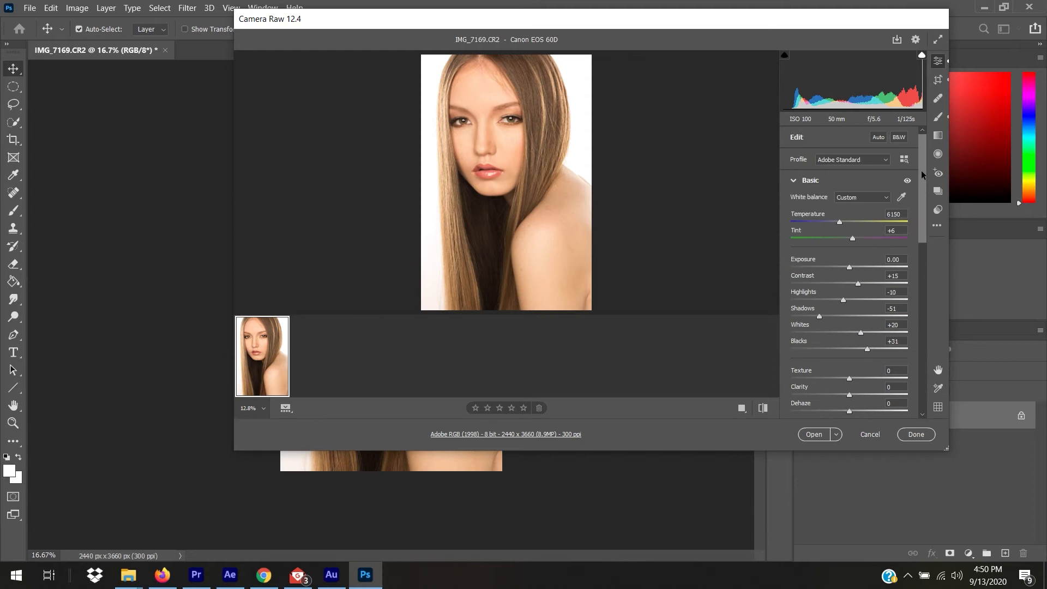
{"action": "left_click_drag", "start_coordinate": [838, 221], "coordinate": [822, 220]}
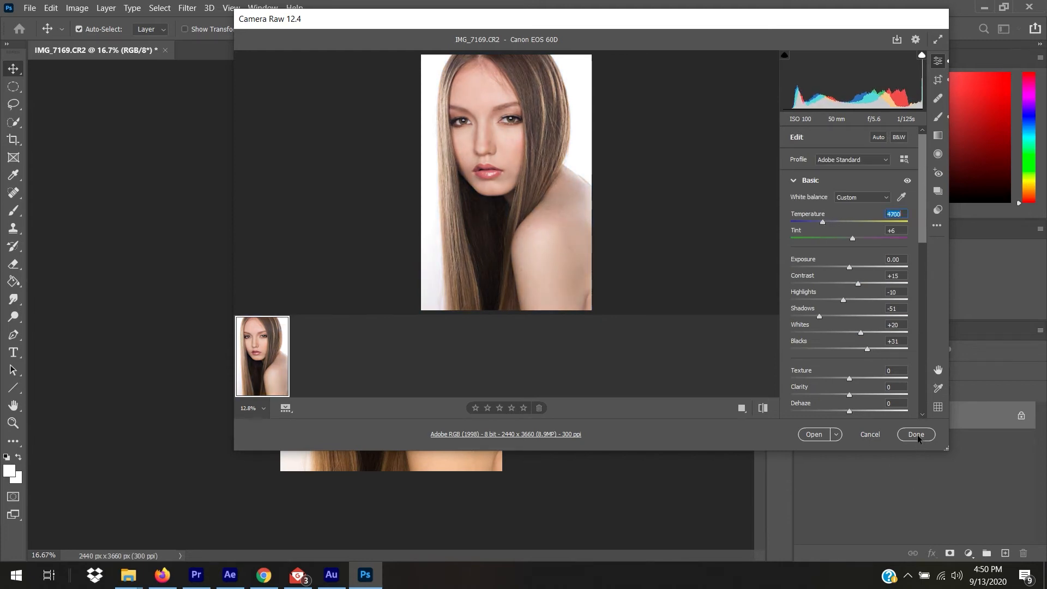
{"action": "left_click", "coordinate": [818, 435]}
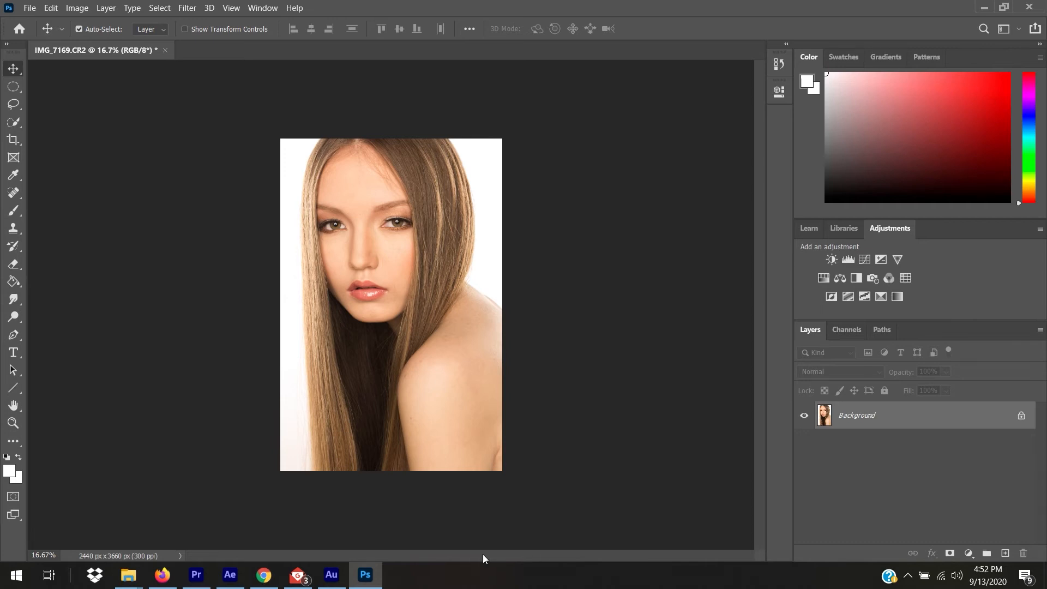
{"action": "mouse_move", "coordinate": [128, 575]}
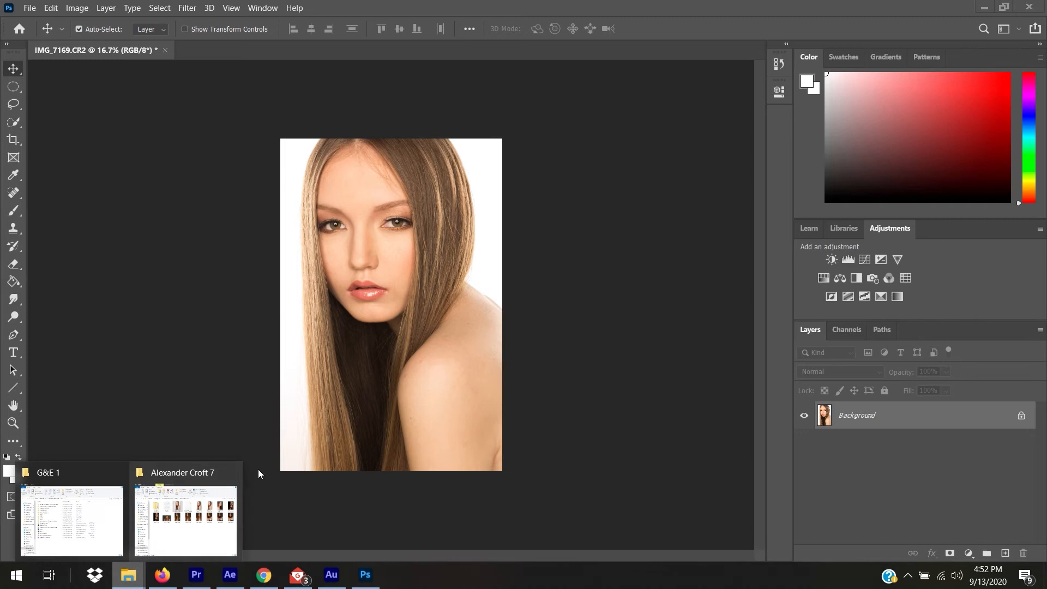
{"action": "left_click", "coordinate": [215, 507]}
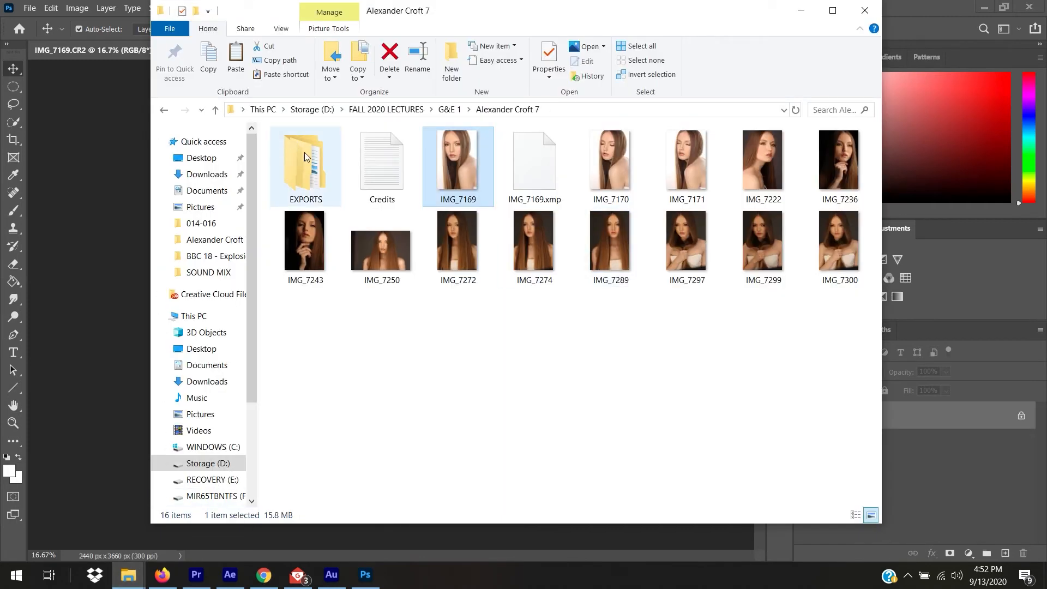
{"action": "double_click", "coordinate": [297, 171]}
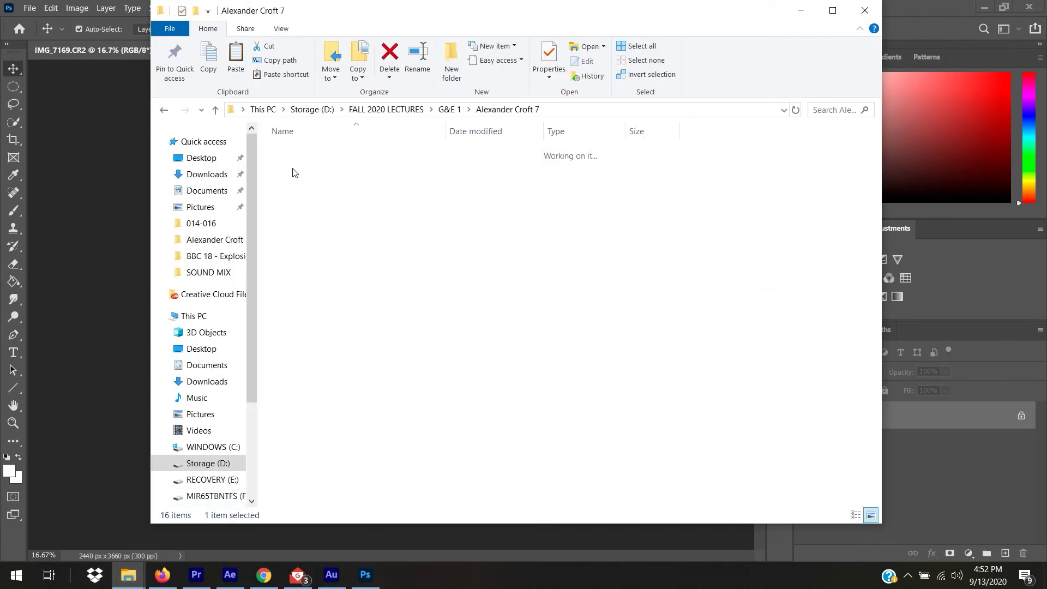
{"action": "double_click", "coordinate": [297, 152]}
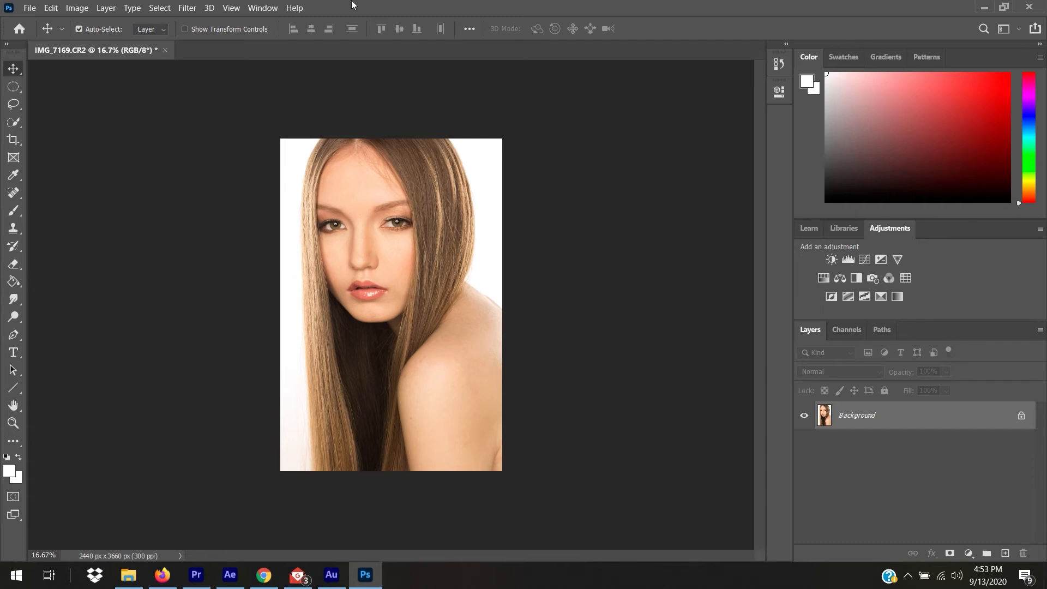
Apply Filter > Liquify to the IMG_7169 portrait.
{"action": "left_click", "coordinate": [199, 7]}
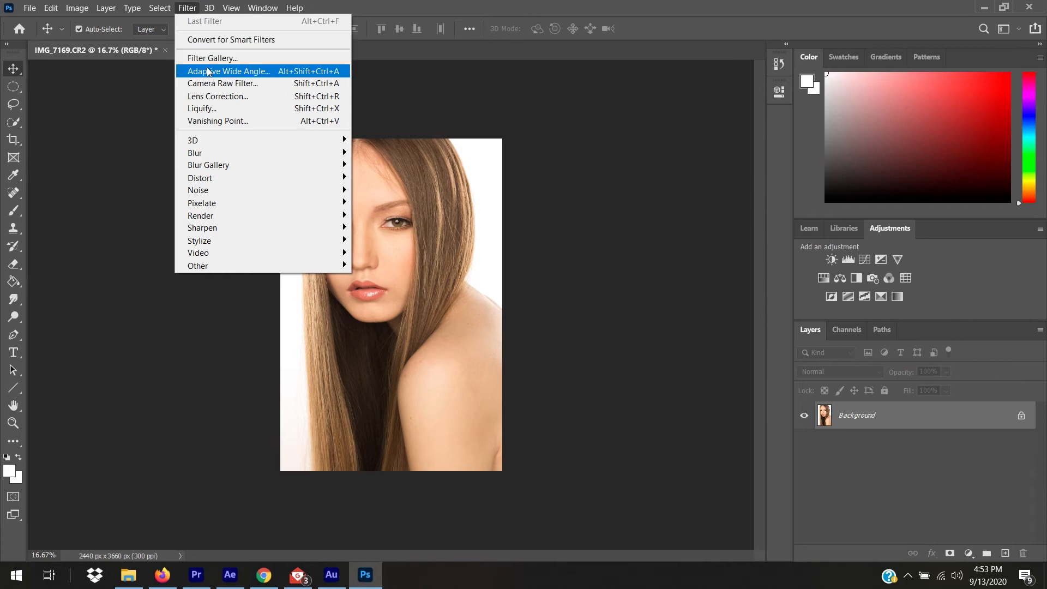
{"action": "mouse_move", "coordinate": [216, 178]}
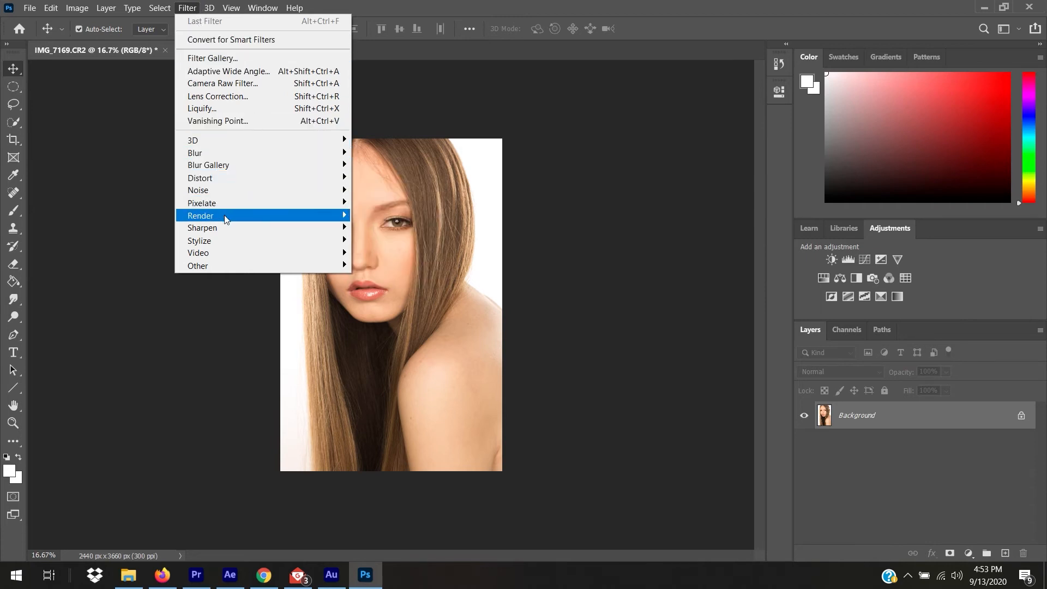
{"action": "left_click", "coordinate": [231, 109]}
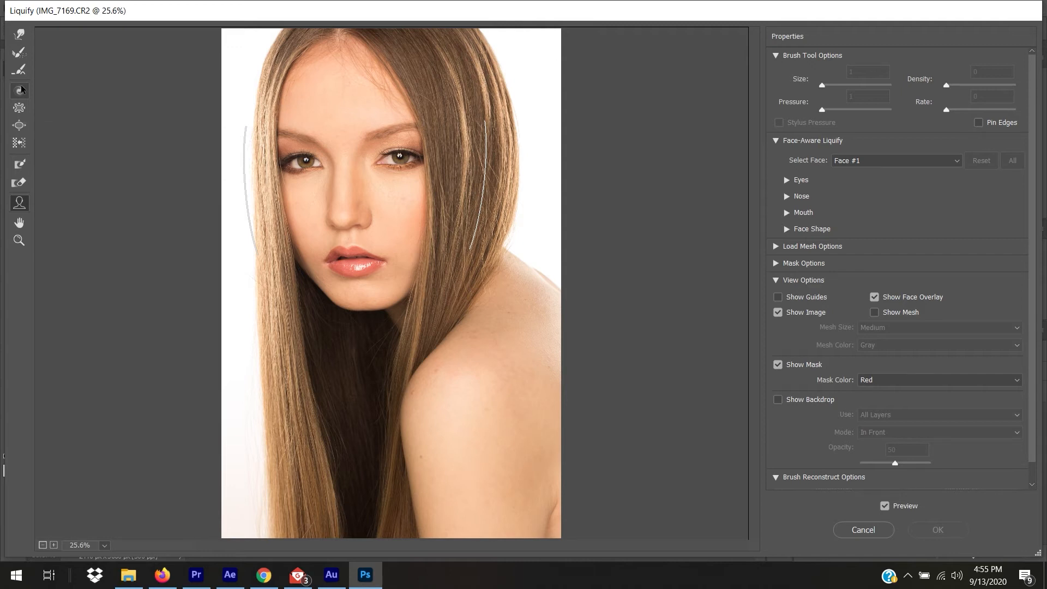
Try a clockwise twirl on the right eye's iris, then undo it.
{"action": "left_click", "coordinate": [20, 109]}
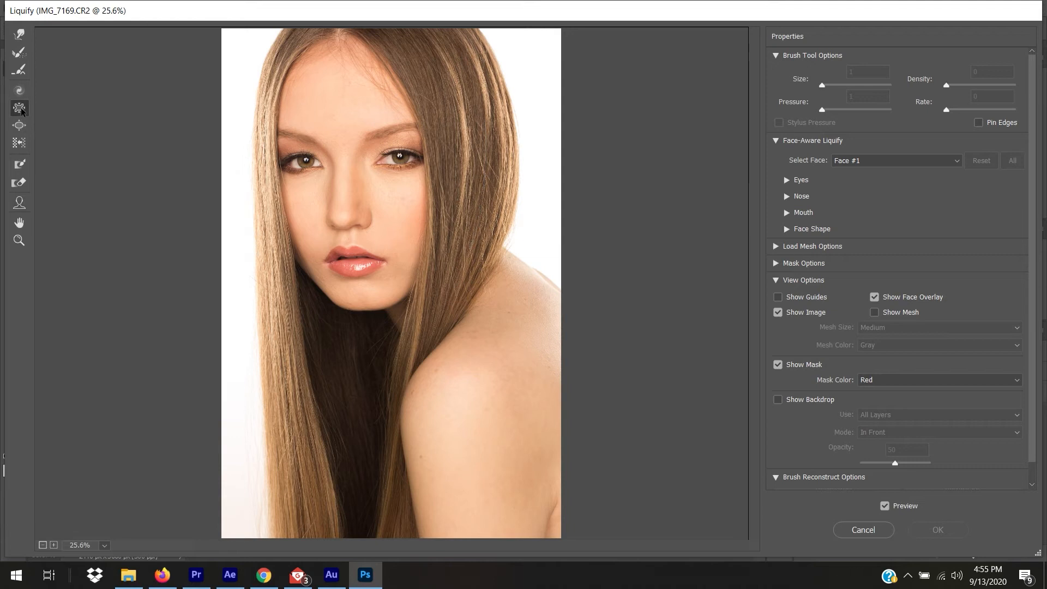
{"action": "left_click", "coordinate": [19, 91]}
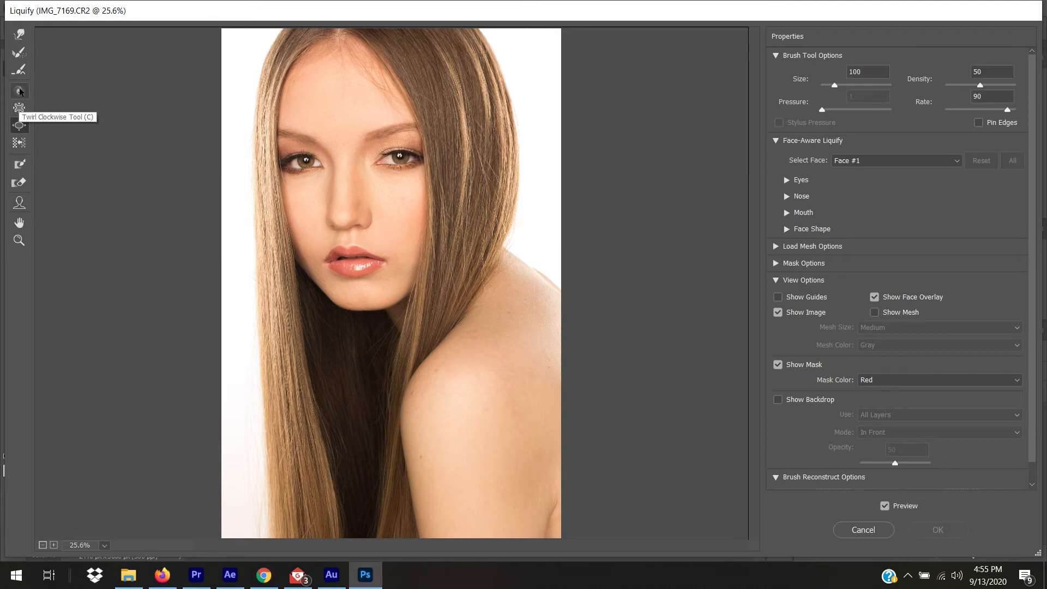
{"action": "left_click", "coordinate": [20, 92]}
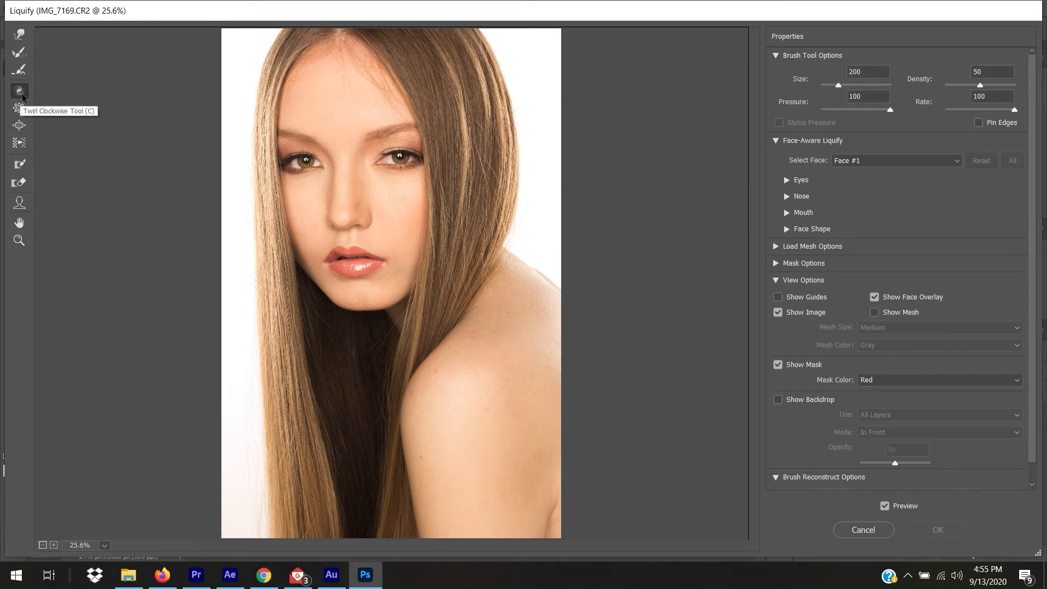
{"action": "left_click_drag", "start_coordinate": [401, 159], "coordinate": [400, 159]}
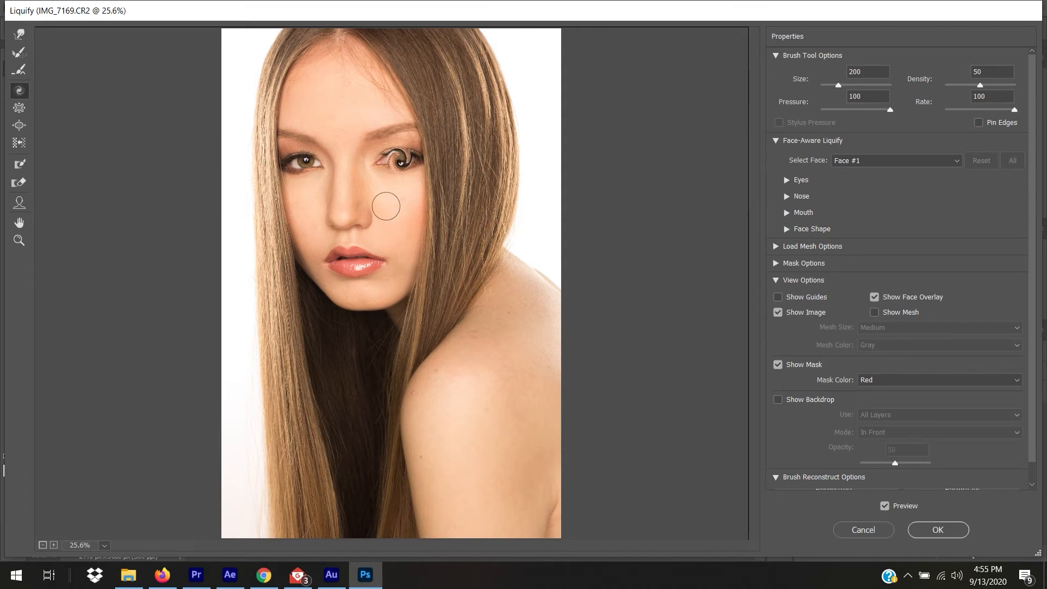
{"action": "key", "text": "ctrl+z"}
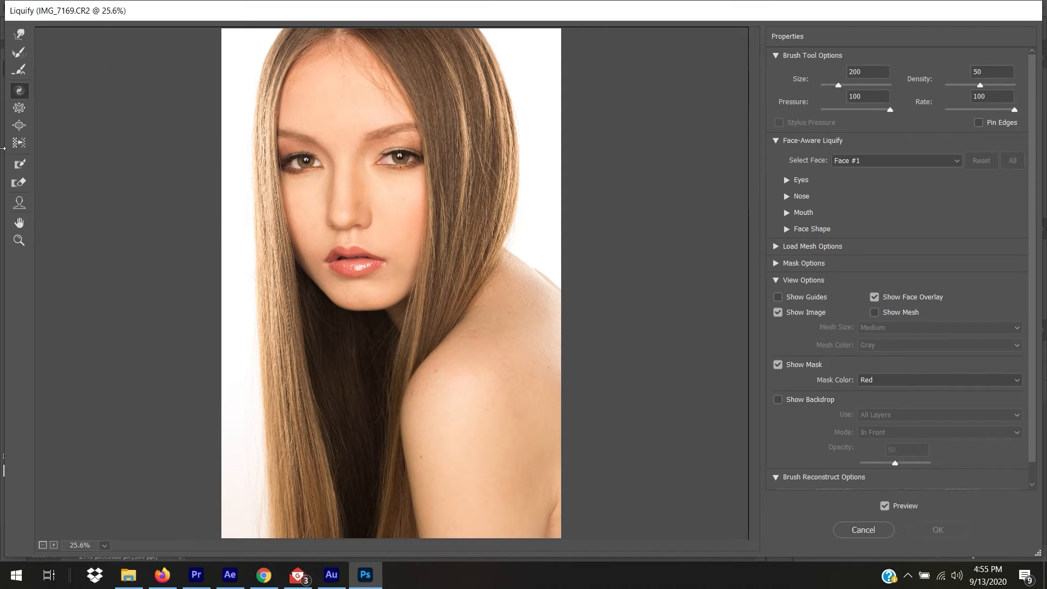
Bloat both eyes with a size-250 brush, then undo the bloat.
{"action": "left_click", "coordinate": [19, 125]}
{"action": "key", "text": "bracketright"}
{"action": "key", "text": "bracketright"}
{"action": "key", "text": "bracketright"}
{"action": "key", "text": "bracketright"}
{"action": "key", "text": "bracketright"}
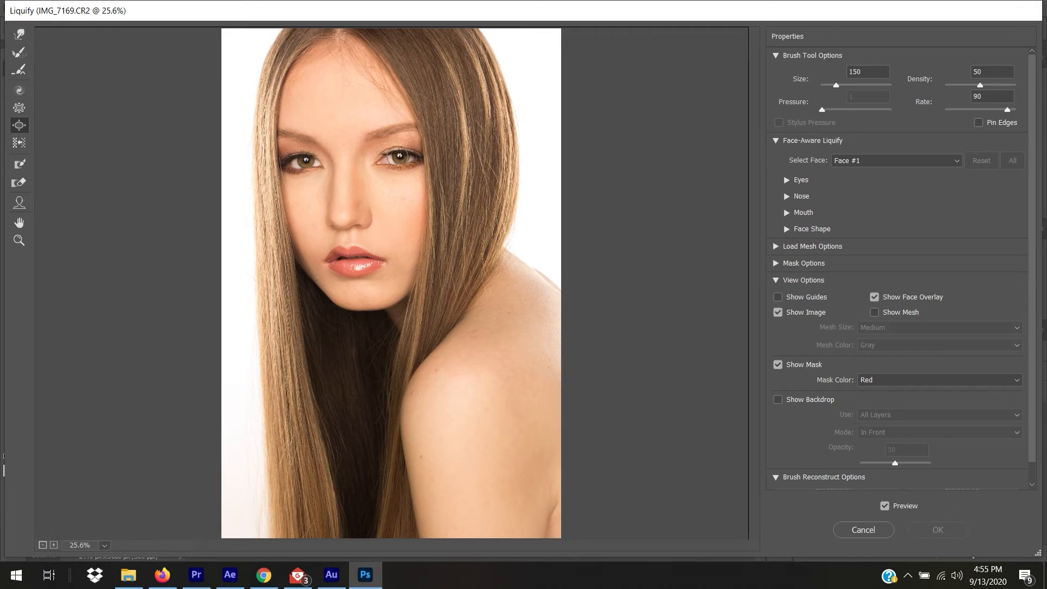
{"action": "left_click", "coordinate": [398, 157]}
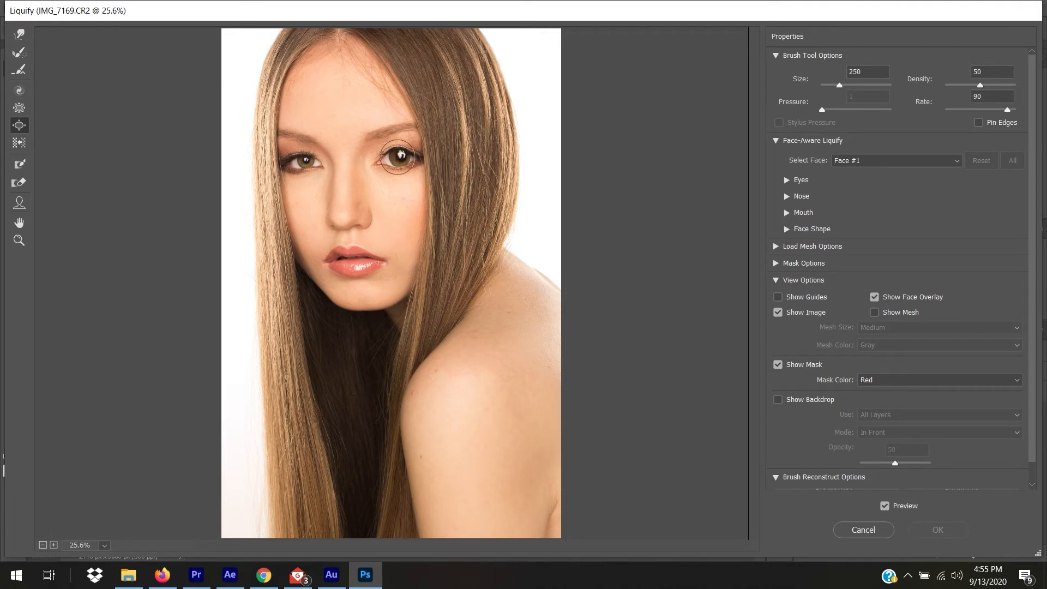
{"action": "left_click", "coordinate": [306, 159]}
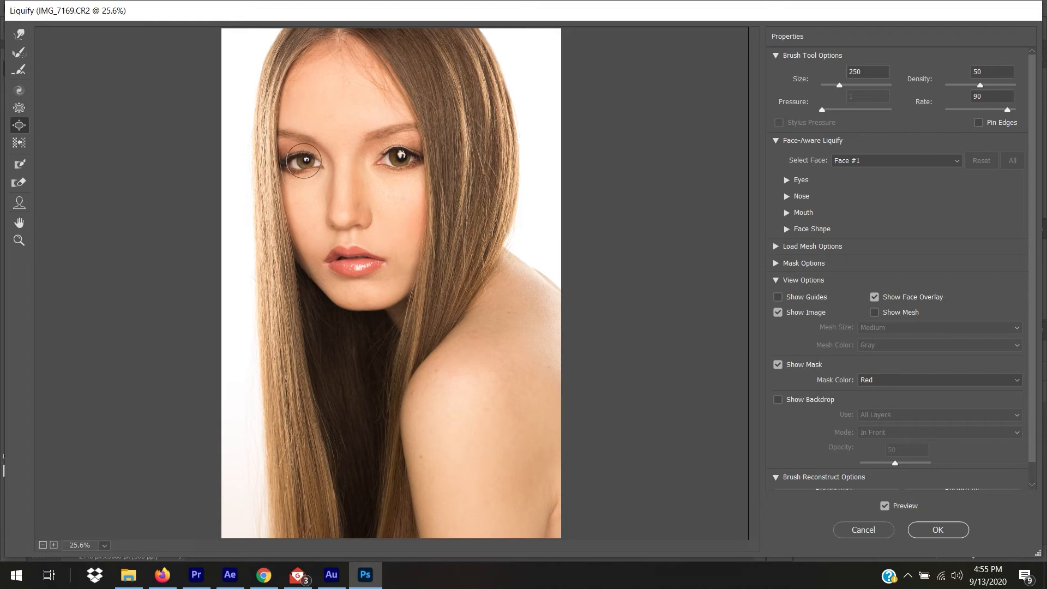
{"action": "key", "text": "ctrl+alt+z"}
{"action": "key", "text": "ctrl+alt+z"}
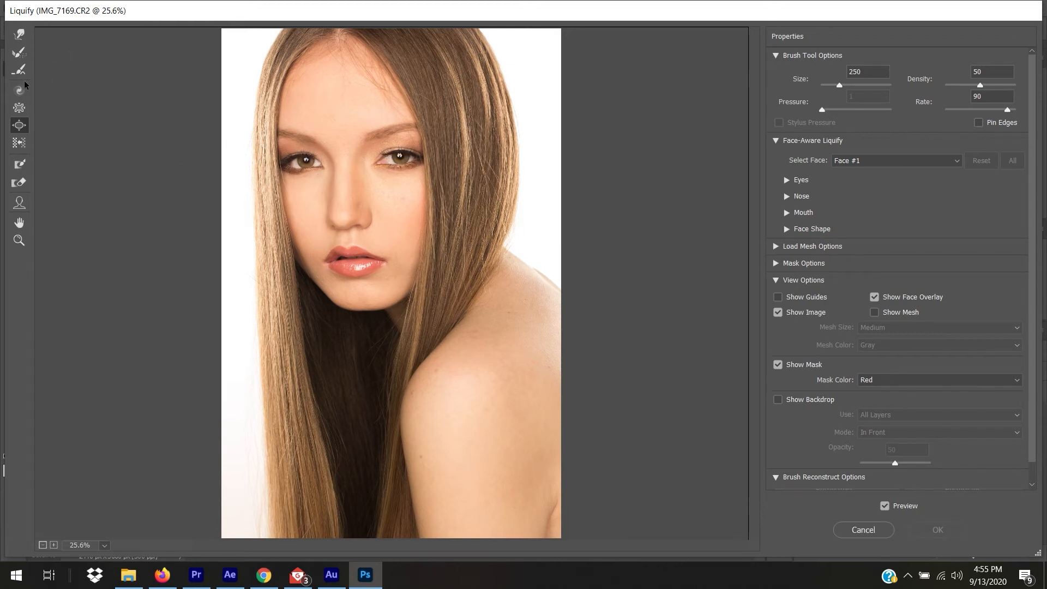
Pucker both eyes with a size-200 brush to shrink them, then undo it.
{"action": "left_click", "coordinate": [16, 107]}
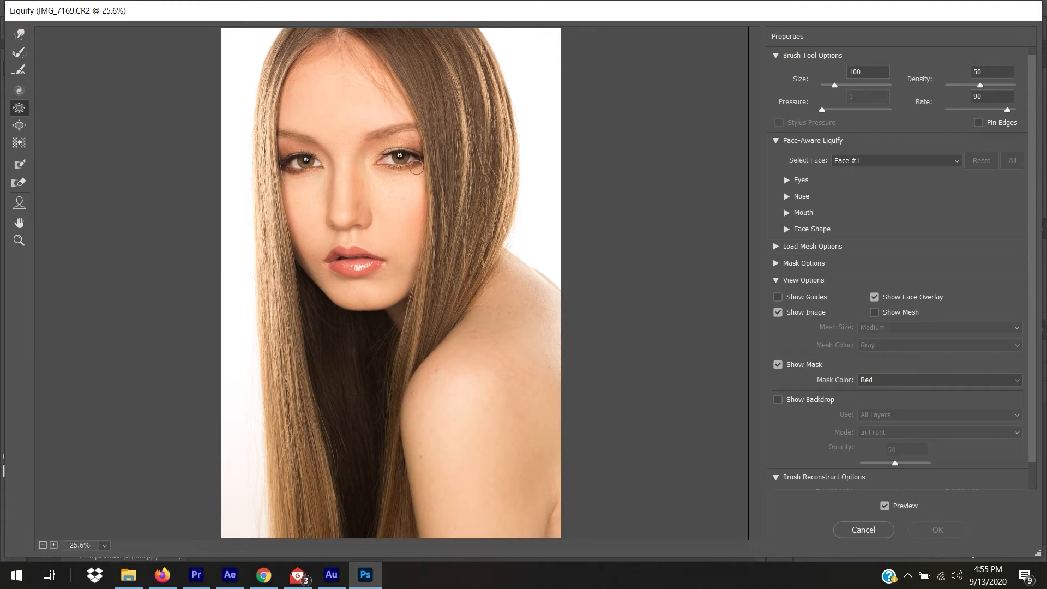
{"action": "key", "text": "bracketright"}
{"action": "key", "text": "bracketright"}
{"action": "key", "text": "bracketright"}
{"action": "key", "text": "bracketright"}
{"action": "left_click", "coordinate": [399, 157]}
{"action": "left_click", "coordinate": [297, 159]}
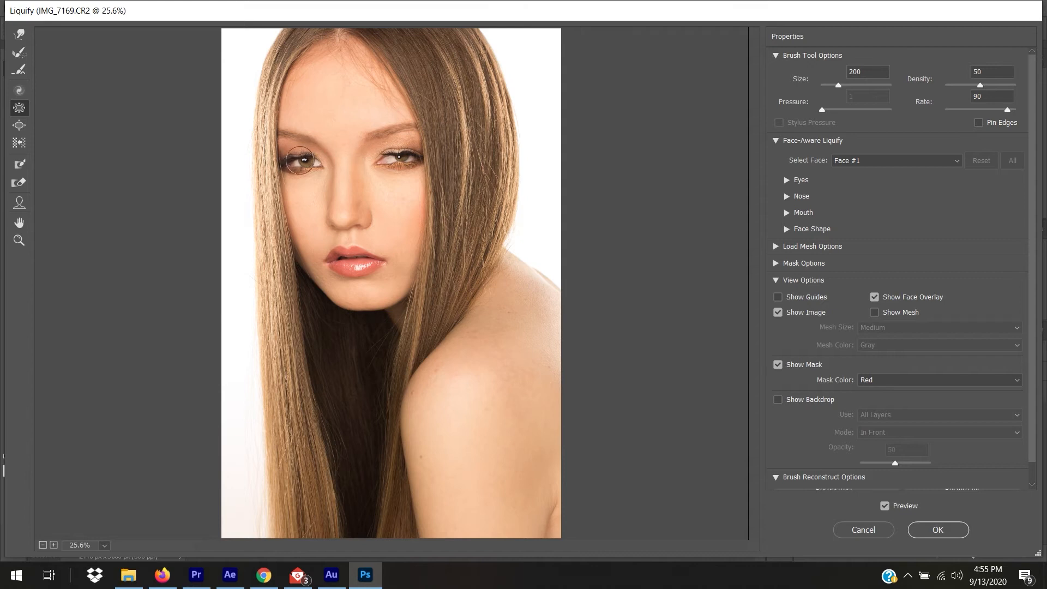
{"action": "key", "text": "ctrl+z"}
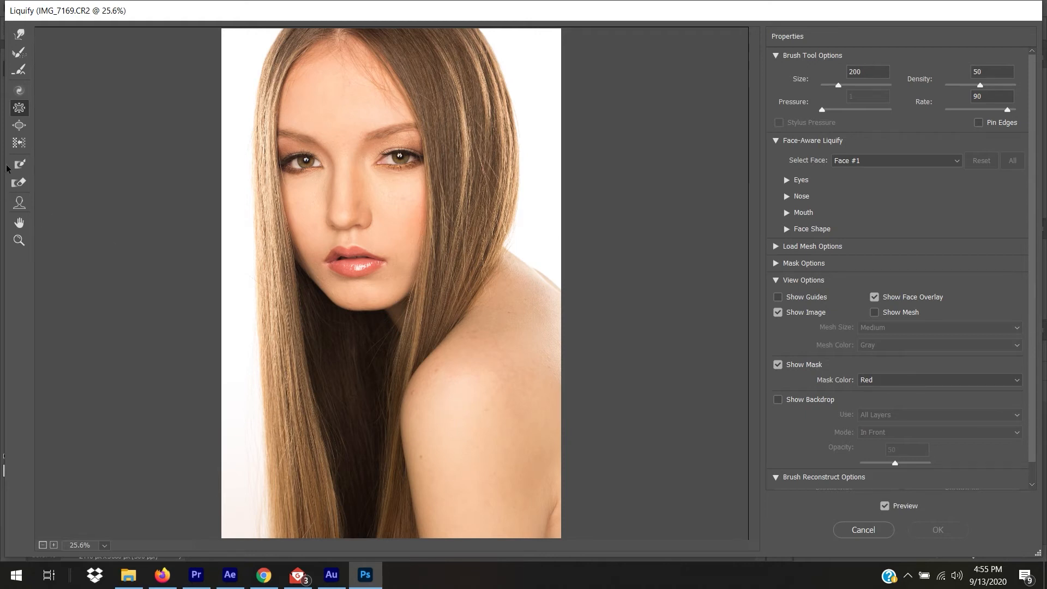
Switch to the Face Tool, collapse Brush Tool Options, and try then undo a forehead adjustment.
{"action": "left_click", "coordinate": [20, 202]}
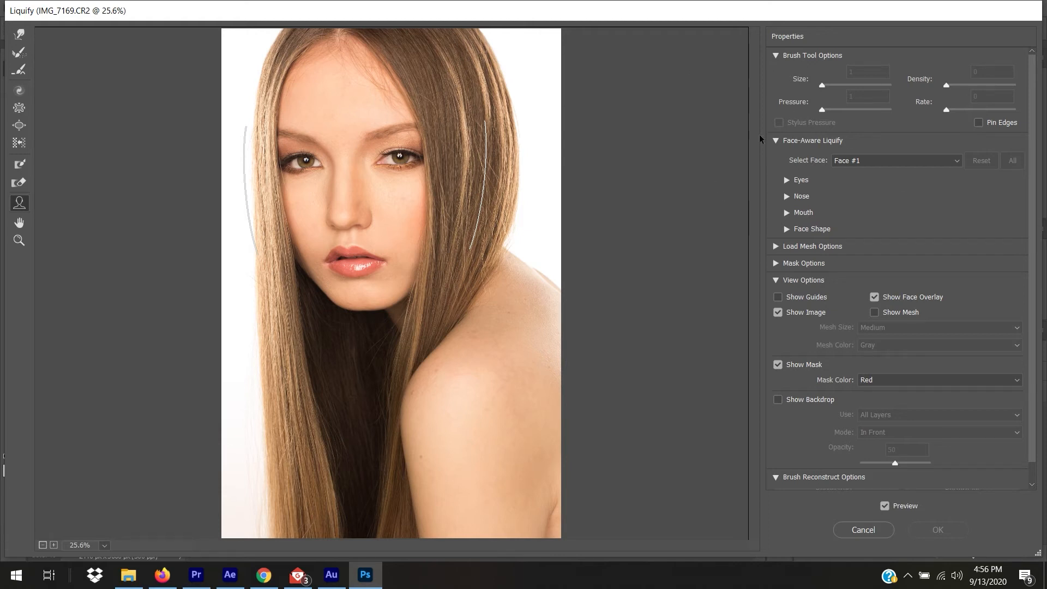
{"action": "left_click", "coordinate": [775, 55]}
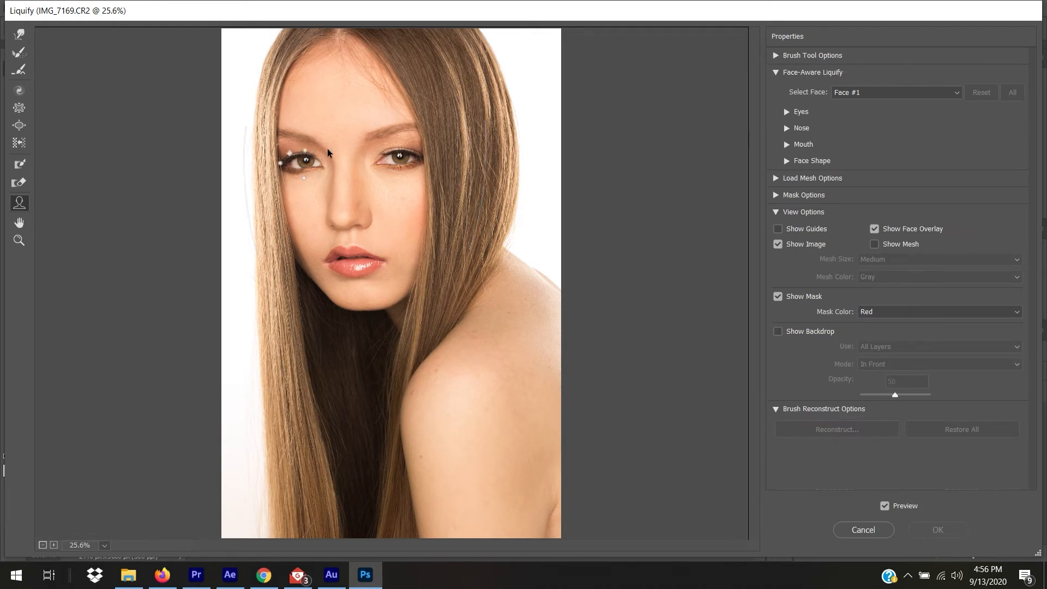
{"action": "mouse_move", "coordinate": [369, 297]}
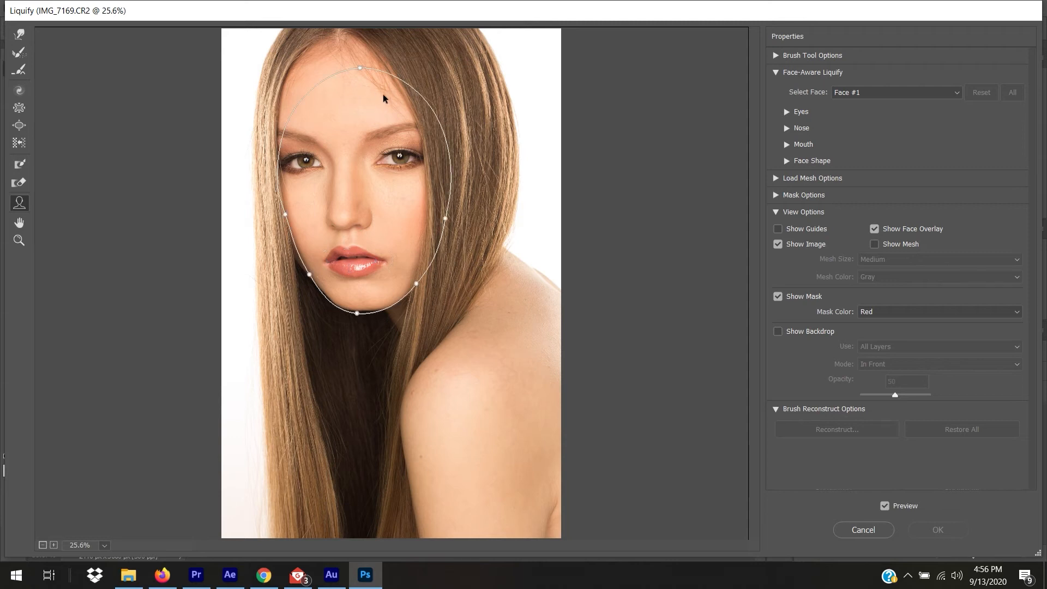
{"action": "left_click_drag", "start_coordinate": [361, 70], "coordinate": [355, 72]}
{"action": "key", "text": "ctrl+alt+z"}
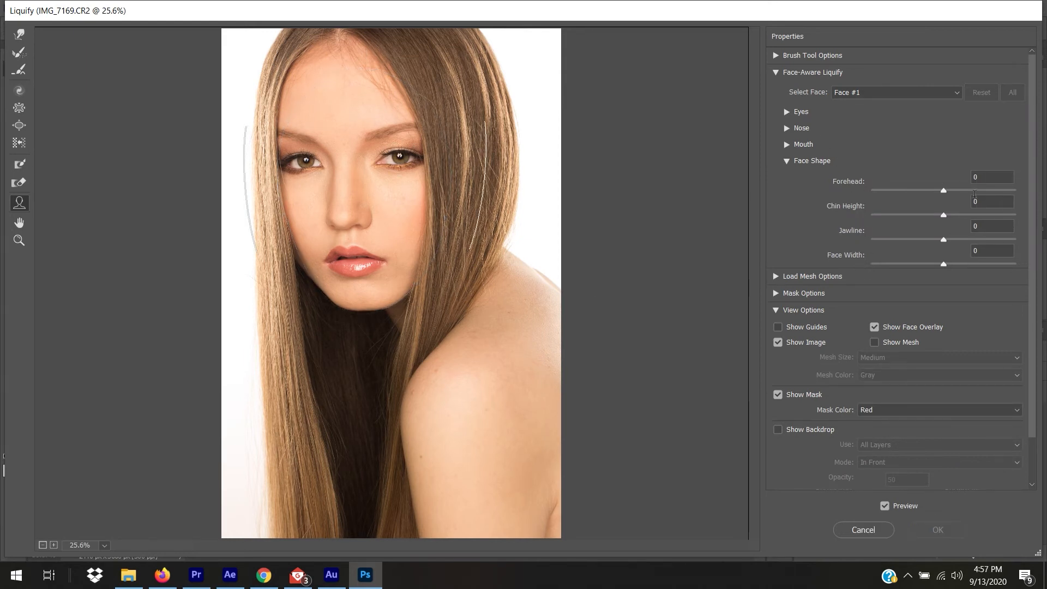
Expand the Eyes settings, set Eye Distance to -54, and reset Eye Tilt to 0.
{"action": "left_click", "coordinate": [786, 161]}
{"action": "left_click", "coordinate": [787, 161]}
{"action": "left_click", "coordinate": [786, 112]}
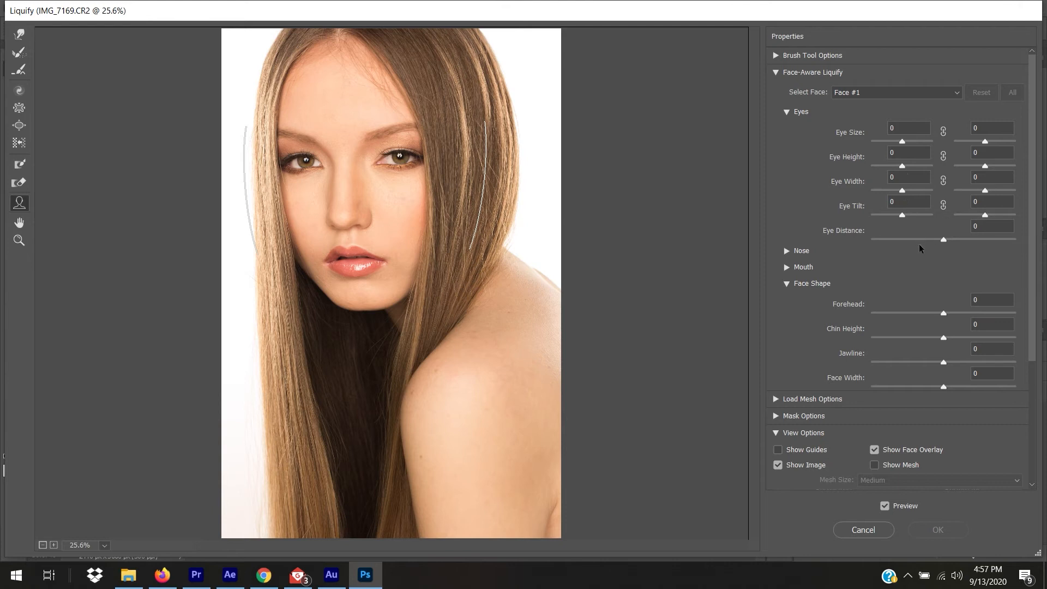
{"action": "left_click_drag", "start_coordinate": [945, 243], "coordinate": [929, 219]}
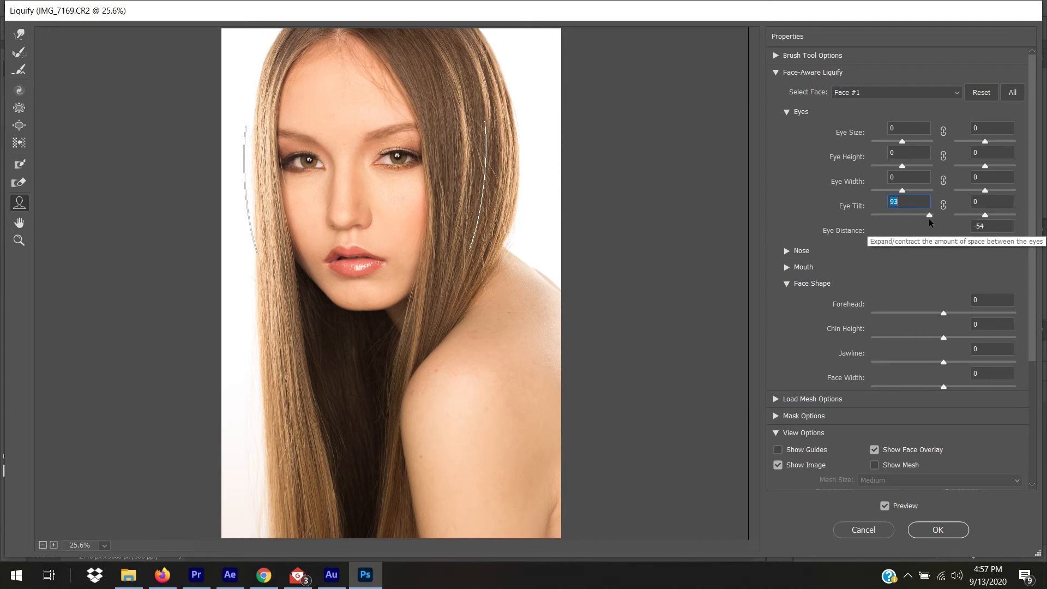
{"action": "key", "text": "alt"}
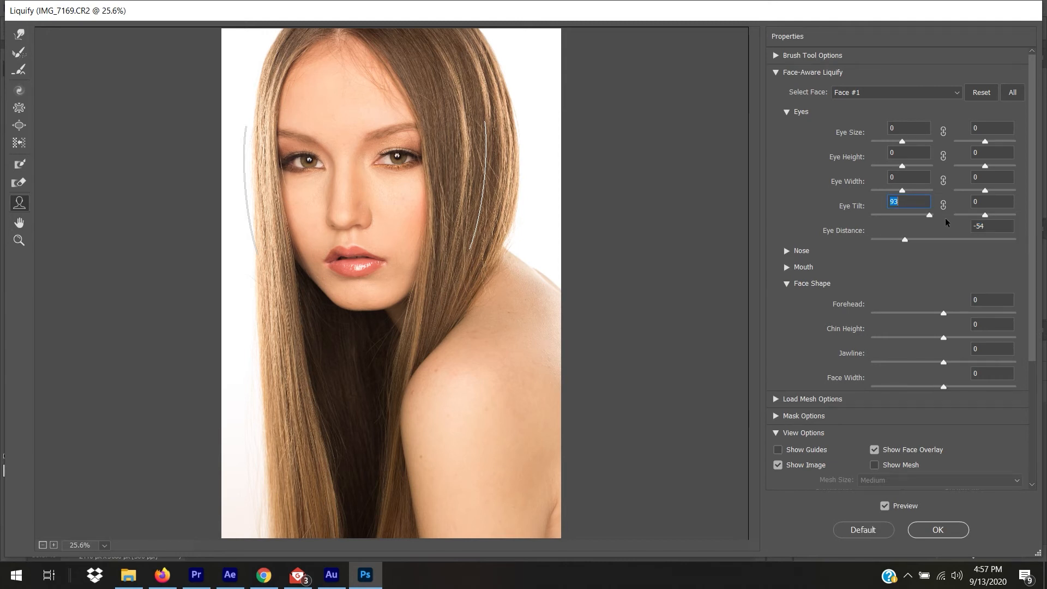
{"action": "mouse_move", "coordinate": [929, 216]}
{"action": "left_mouse_down"}
{"action": "mouse_move", "coordinate": [899, 219]}
{"action": "mouse_move", "coordinate": [936, 224]}
{"action": "left_mouse_up"}
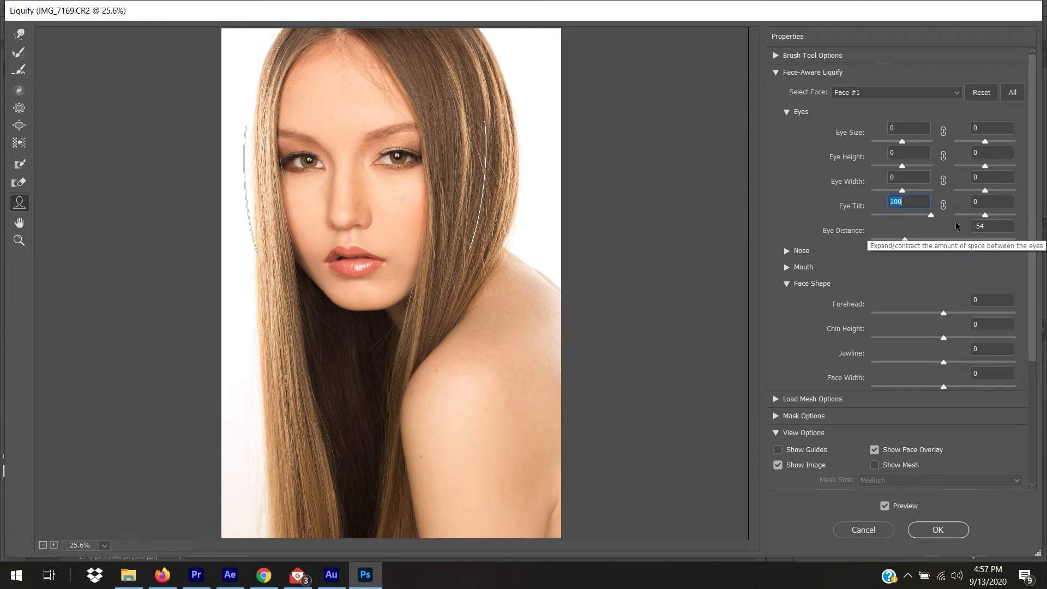
{"action": "key", "text": "alt"}
{"action": "type", "text": "0"}
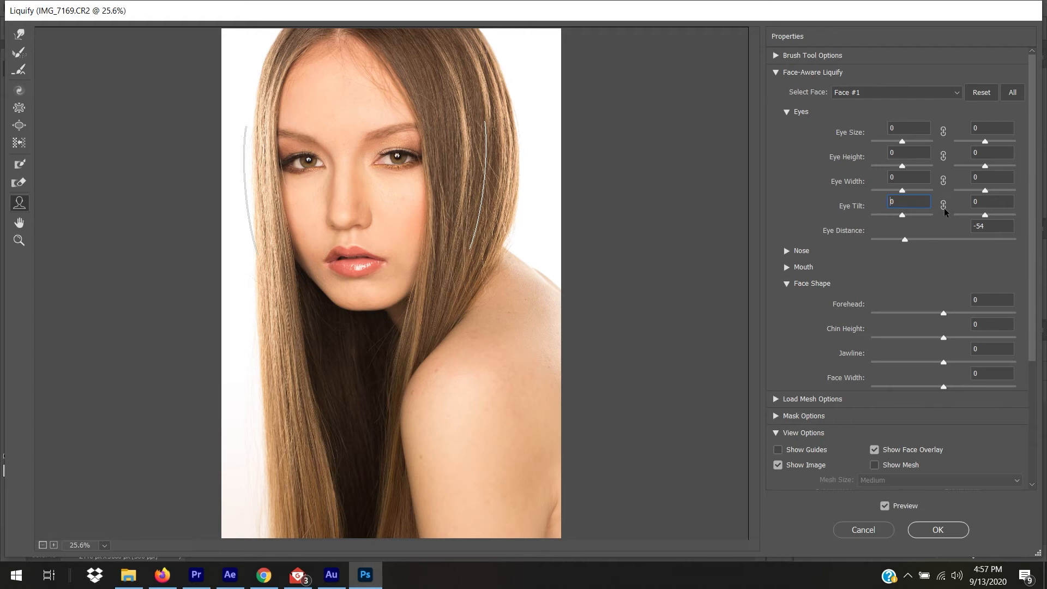
Link the Eye Tilt values, trial tilts down to -100, then set Eye Tilt back to 0.
{"action": "left_click", "coordinate": [943, 206]}
{"action": "left_click_drag", "start_coordinate": [906, 216], "coordinate": [915, 219]}
{"action": "left_click_drag", "start_coordinate": [916, 219], "coordinate": [889, 216]}
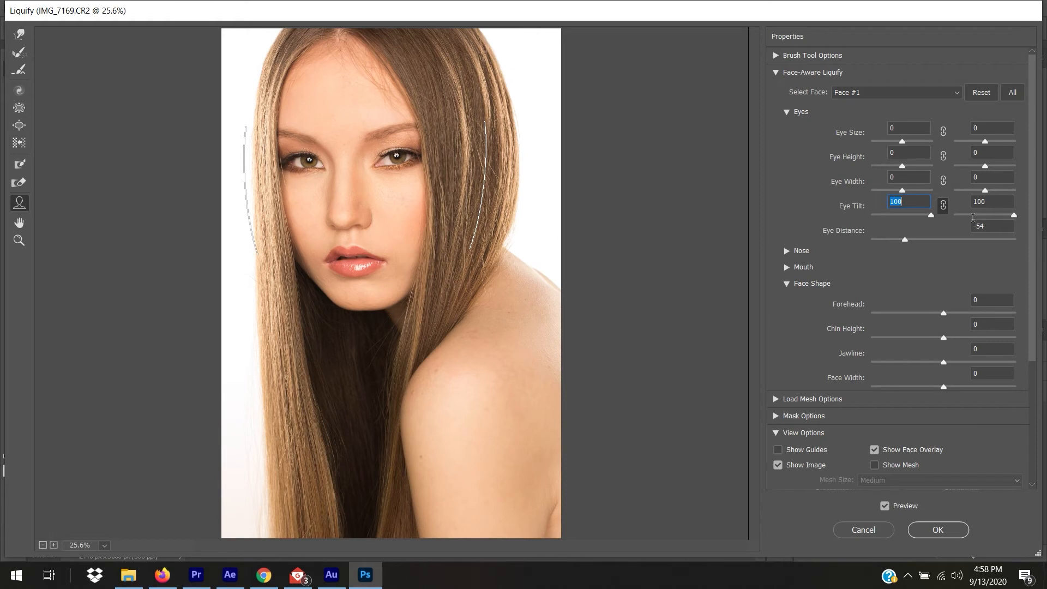
{"action": "type", "text": "-100"}
{"action": "key", "text": "Return"}
{"action": "type", "text": "0"}
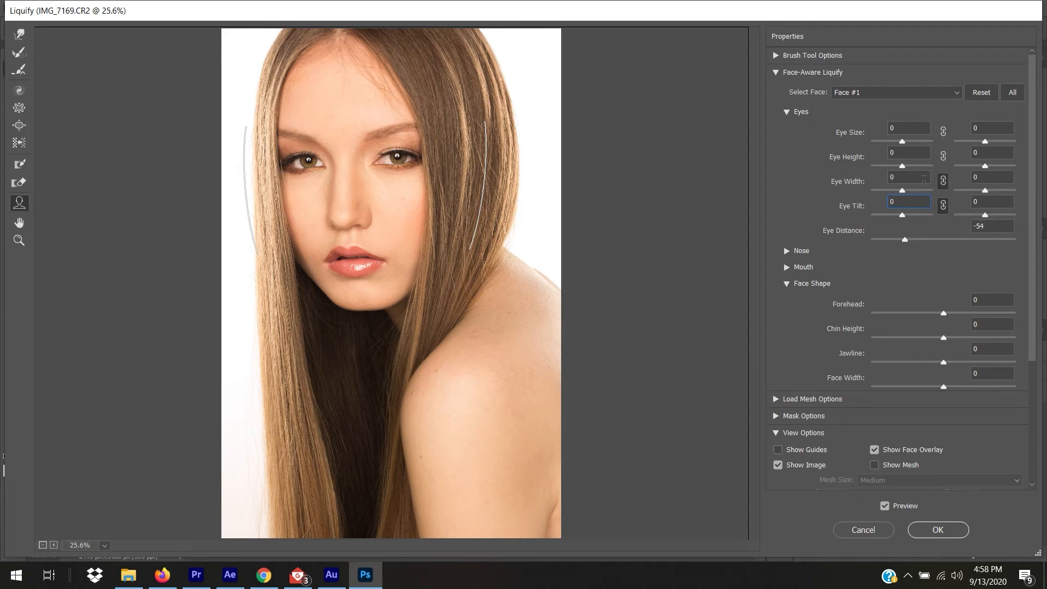
Set Eye Width, Eye Height and Eye Size to 100 for both eyes.
{"action": "mouse_move", "coordinate": [903, 190]}
{"action": "left_mouse_down"}
{"action": "mouse_move", "coordinate": [954, 196]}
{"action": "mouse_move", "coordinate": [914, 193]}
{"action": "left_mouse_up"}
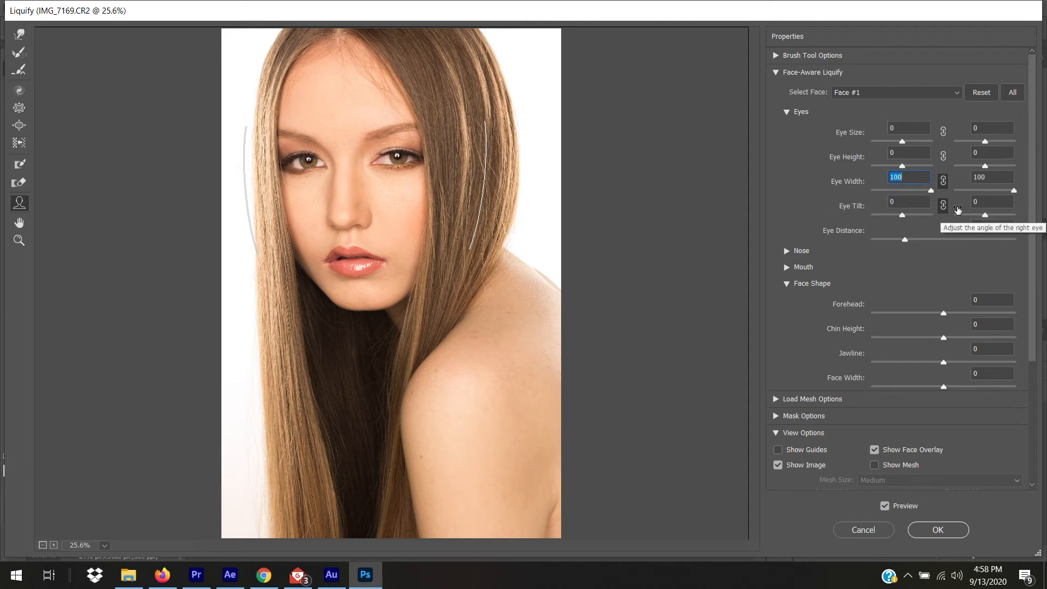
{"action": "left_click", "coordinate": [942, 156]}
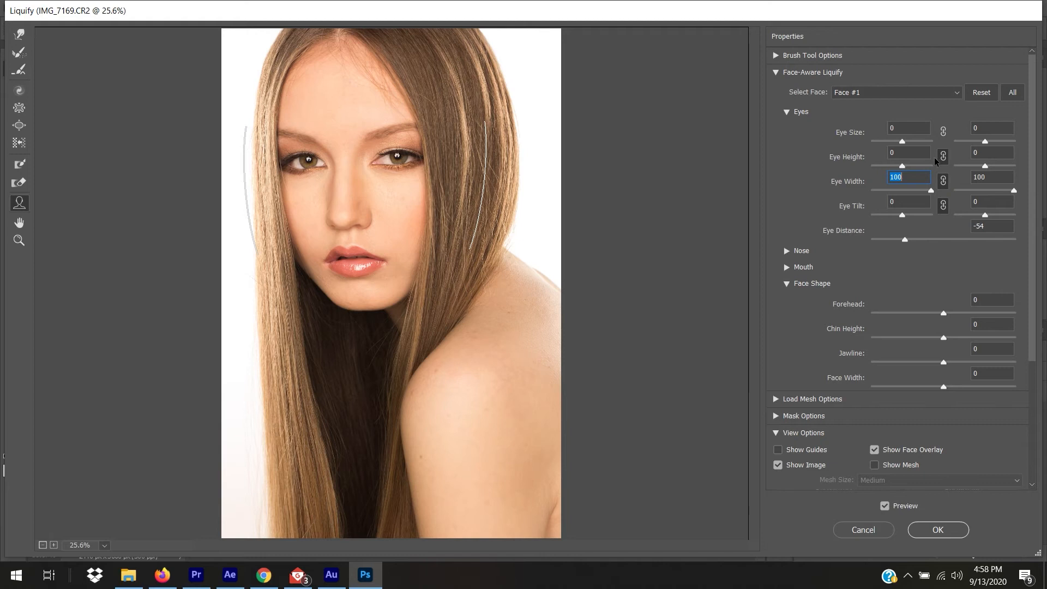
{"action": "left_click_drag", "start_coordinate": [903, 165], "coordinate": [925, 144]}
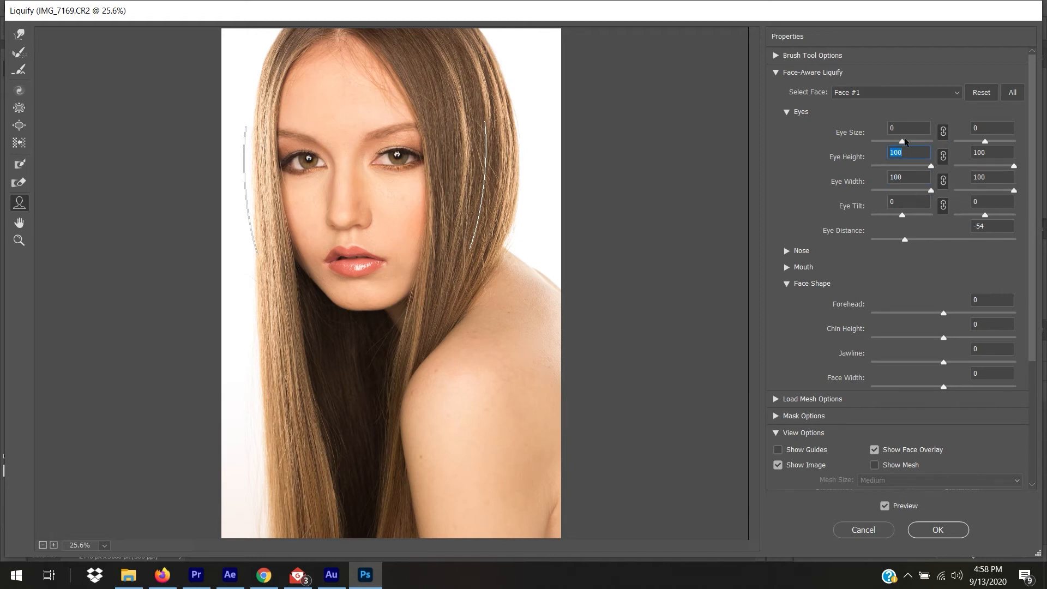
{"action": "left_click_drag", "start_coordinate": [903, 144], "coordinate": [939, 145]}
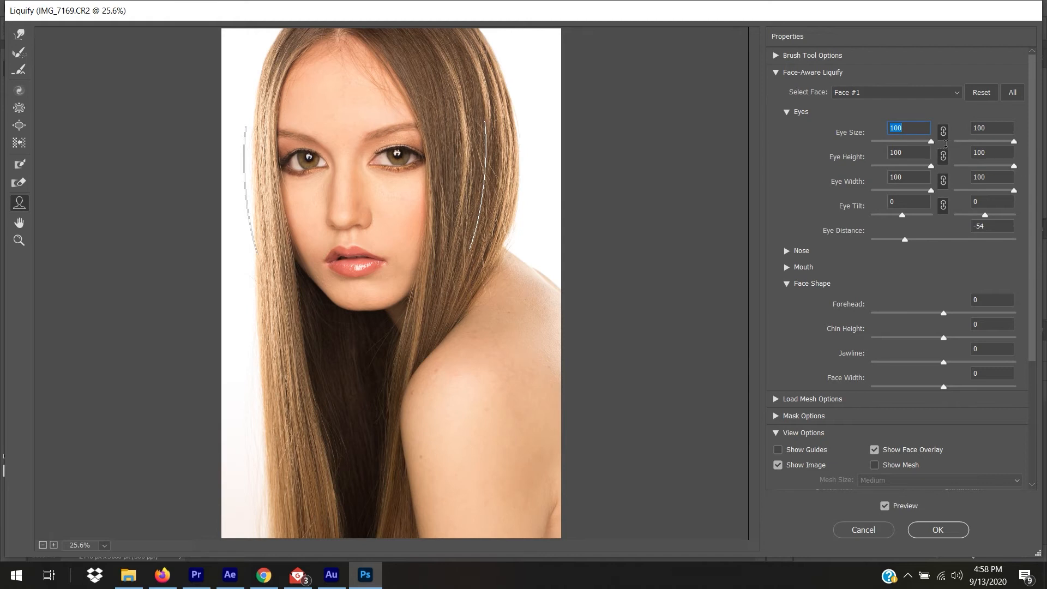
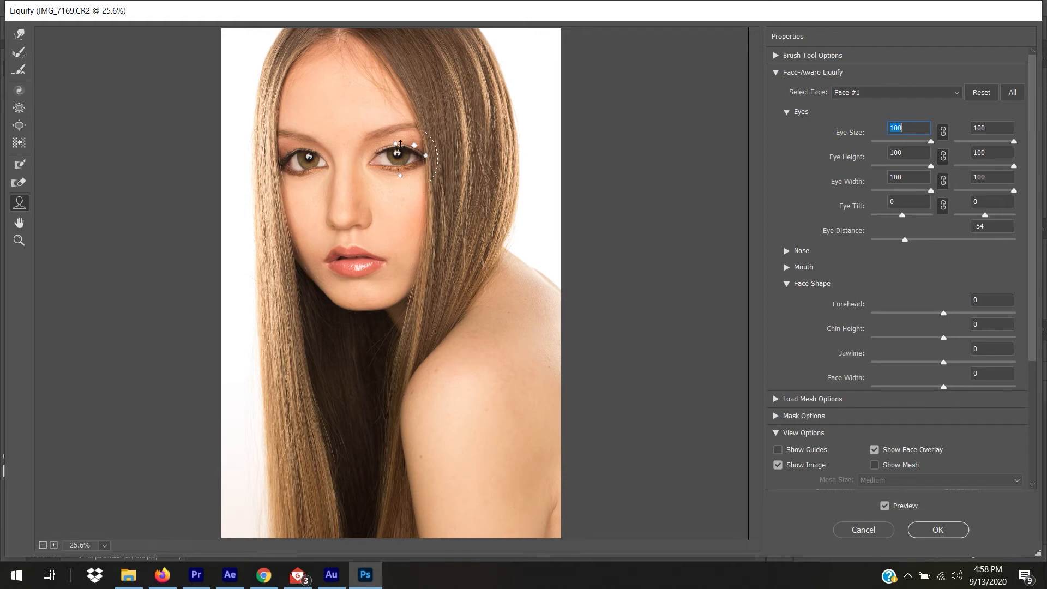
Try smaller Eye Size, Height and Width and a taller nose, then Reset all Face-Aware Liquify values to 0.
{"action": "mouse_move", "coordinate": [469, 201]}
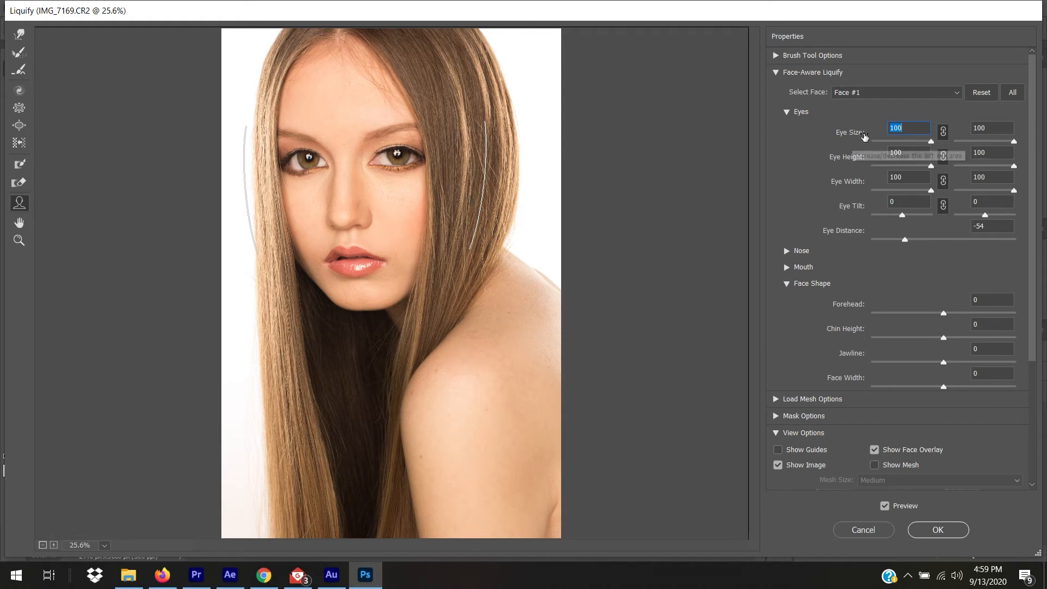
{"action": "left_click", "coordinate": [903, 141]}
{"action": "left_click", "coordinate": [899, 166]}
{"action": "left_click", "coordinate": [899, 190]}
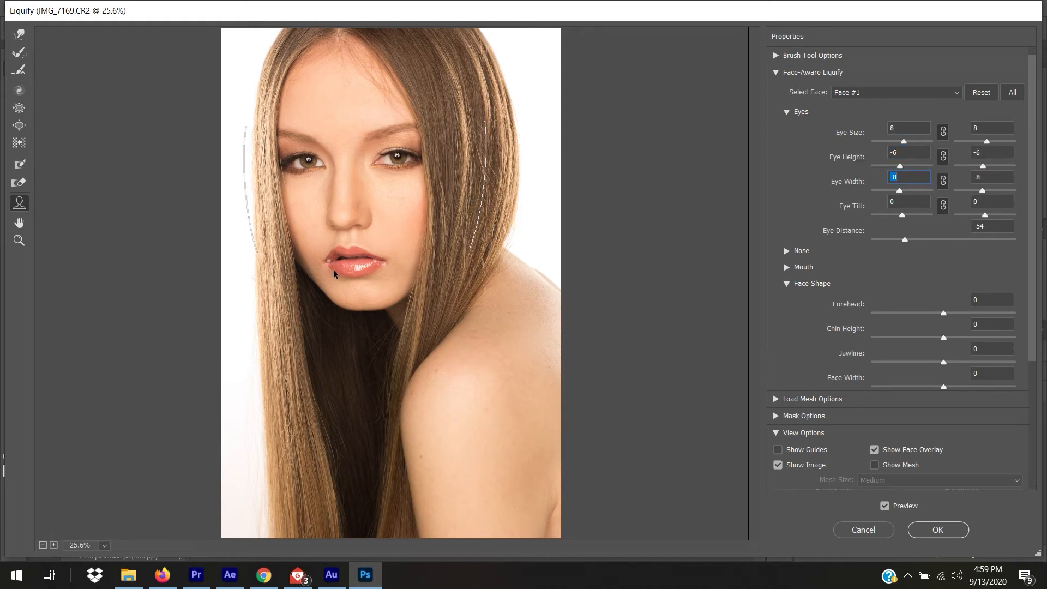
{"action": "left_click_drag", "start_coordinate": [343, 212], "coordinate": [343, 196]}
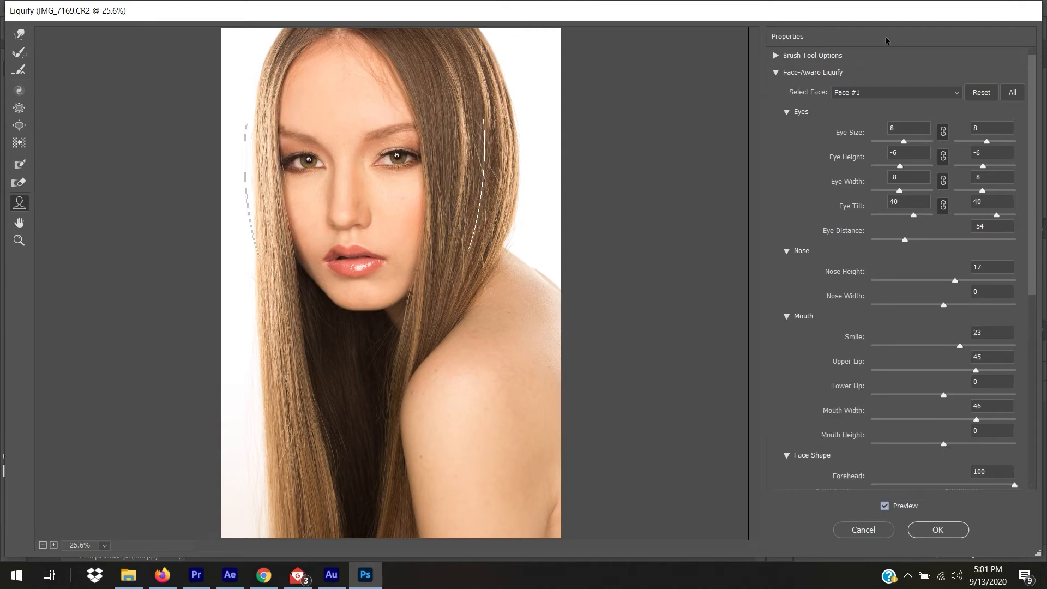
{"action": "left_click", "coordinate": [980, 93]}
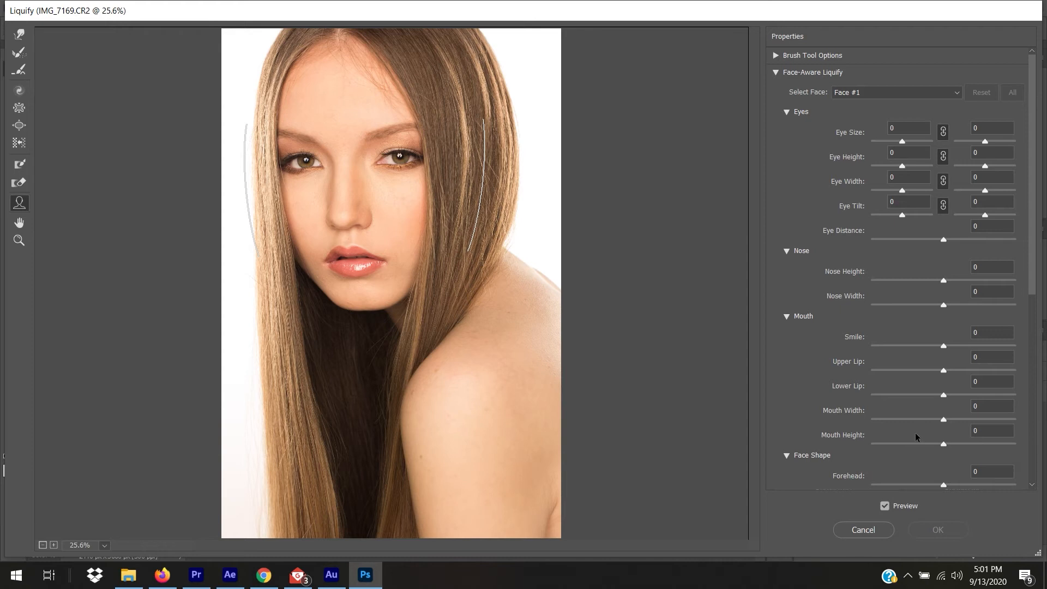
Undo a both-eyes lift, unlink Eye Height, and raise only the right eye.
{"action": "mouse_move", "coordinate": [397, 215]}
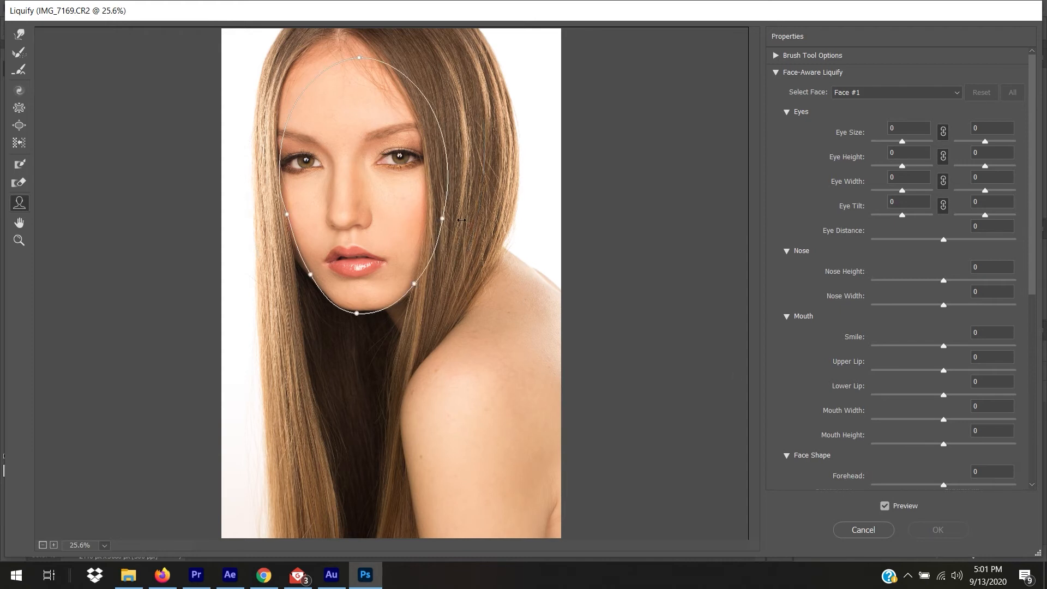
{"action": "mouse_move", "coordinate": [411, 165]}
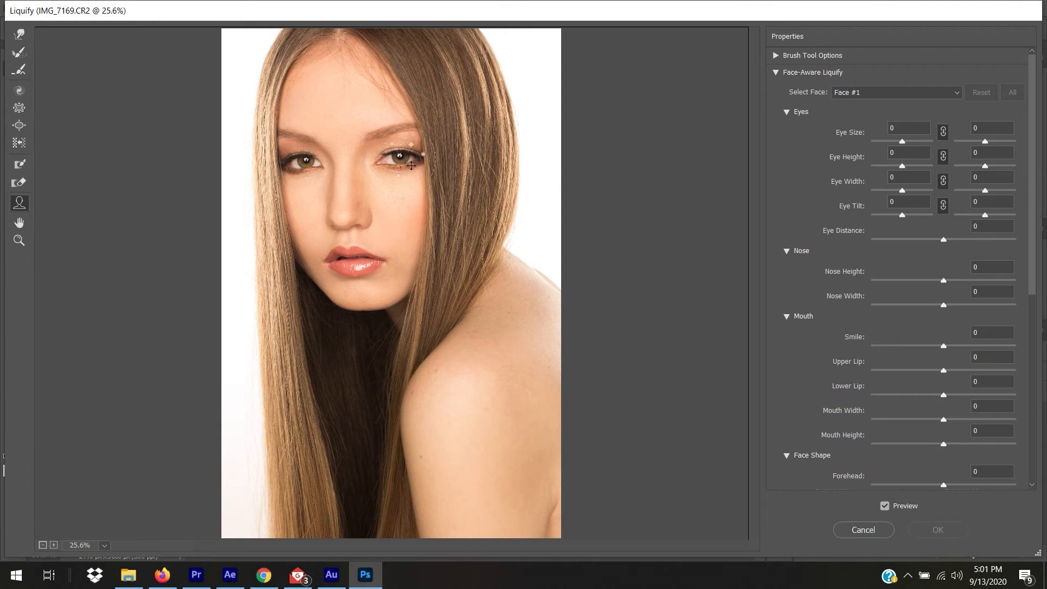
{"action": "mouse_move", "coordinate": [303, 161]}
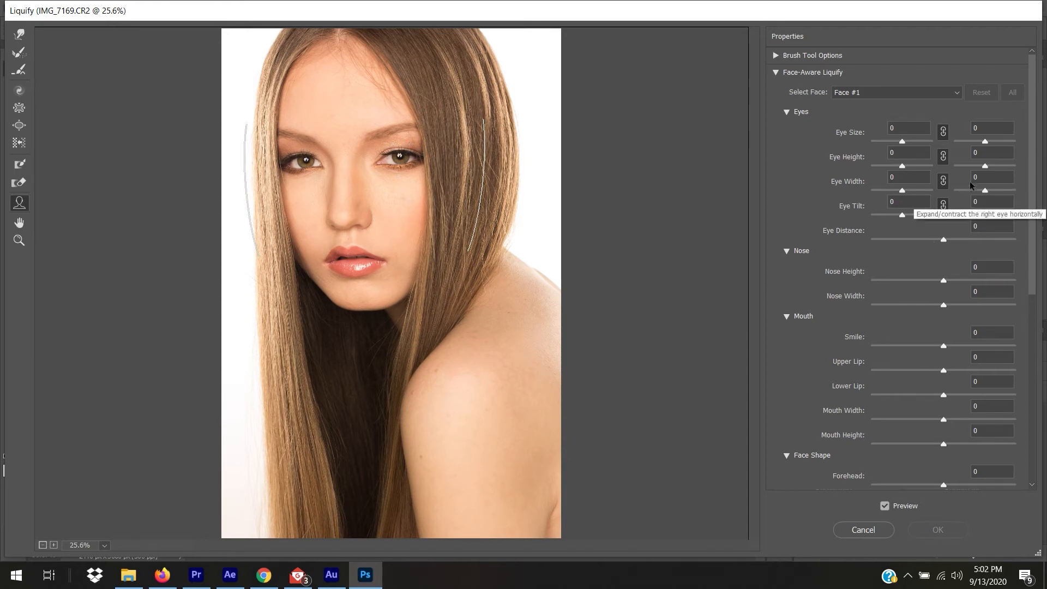
{"action": "left_click_drag", "start_coordinate": [984, 165], "coordinate": [988, 166]}
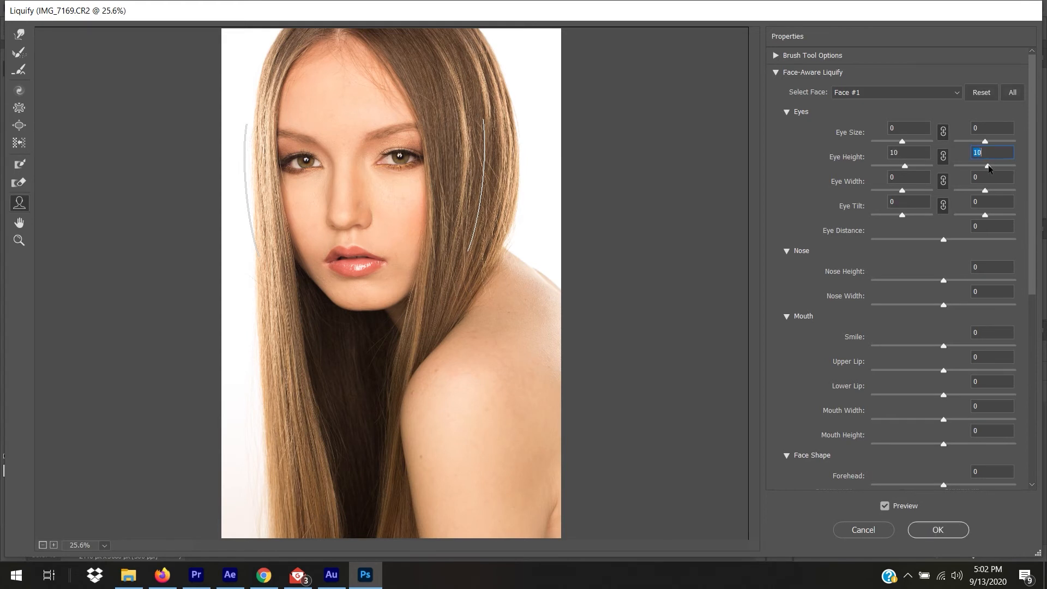
{"action": "key", "text": "alt"}
{"action": "key", "text": "ctrl+z"}
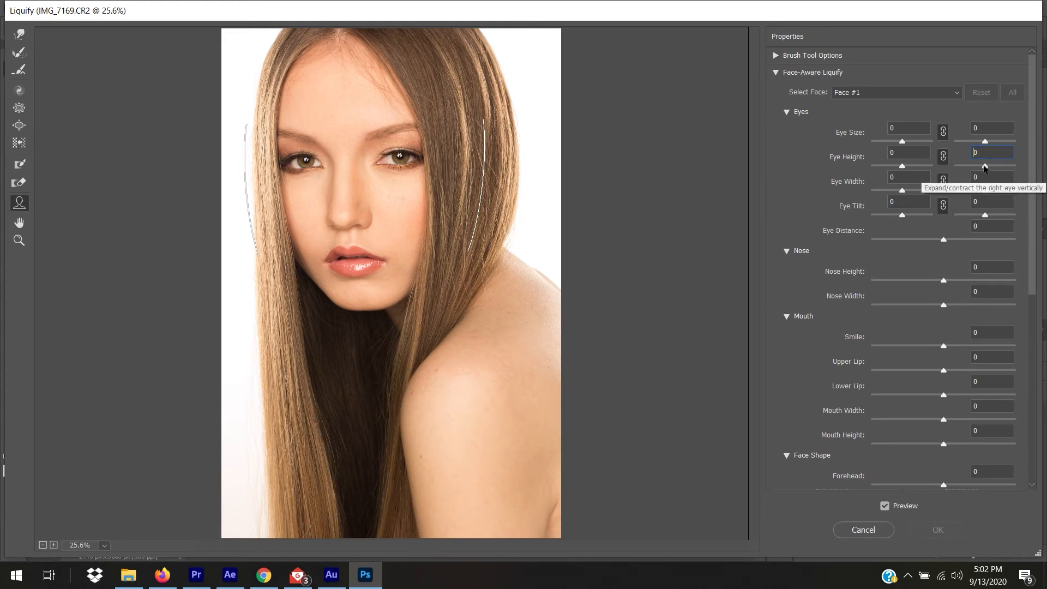
{"action": "left_click", "coordinate": [943, 158]}
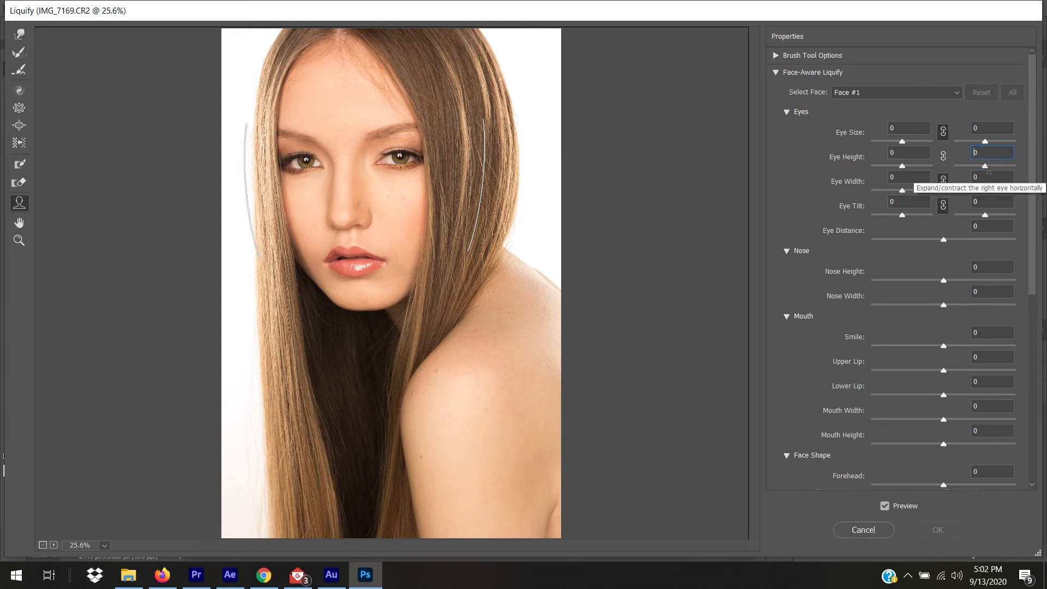
{"action": "left_click_drag", "start_coordinate": [985, 165], "coordinate": [1003, 169]}
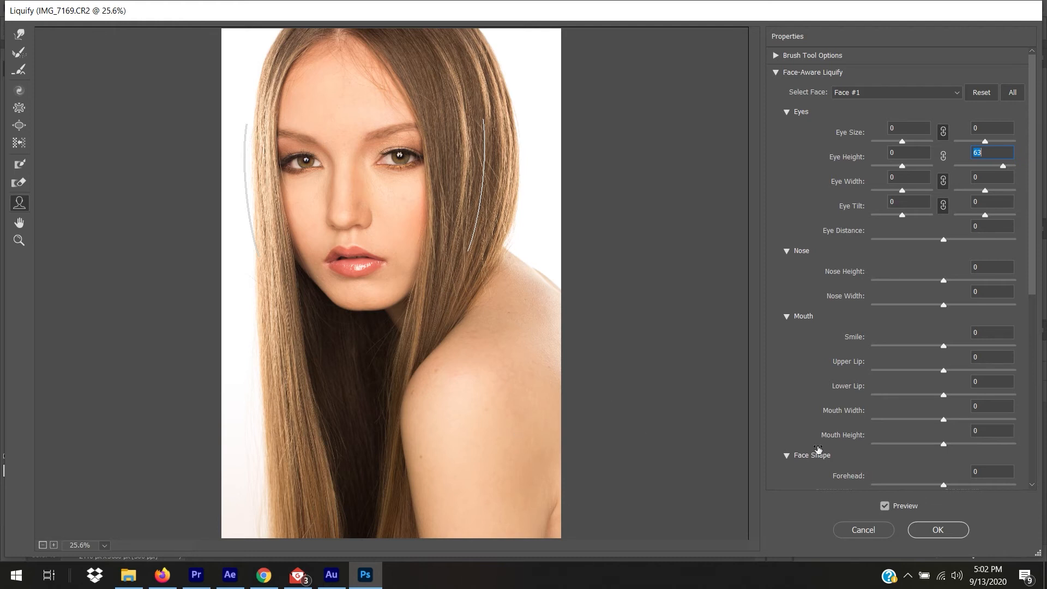
Compare with the original using Preview and settle the right Eye Height at 17.
{"action": "left_click", "coordinate": [884, 509]}
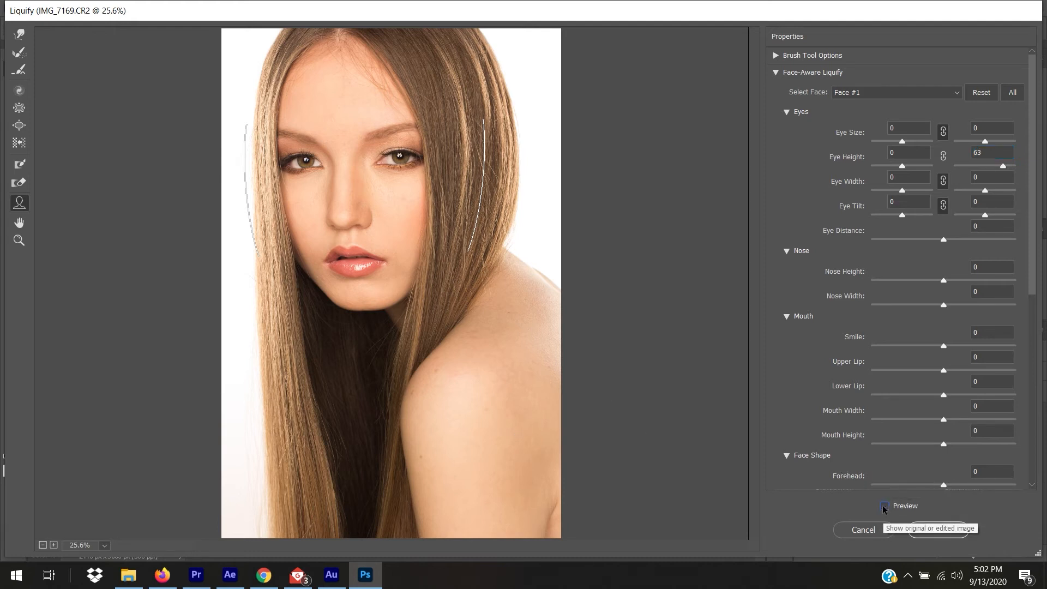
{"action": "left_click", "coordinate": [884, 509]}
{"action": "left_click", "coordinate": [884, 509]}
{"action": "left_click", "coordinate": [884, 508]}
{"action": "left_click", "coordinate": [884, 508]}
{"action": "left_click", "coordinate": [884, 508]}
{"action": "left_click", "coordinate": [884, 509]}
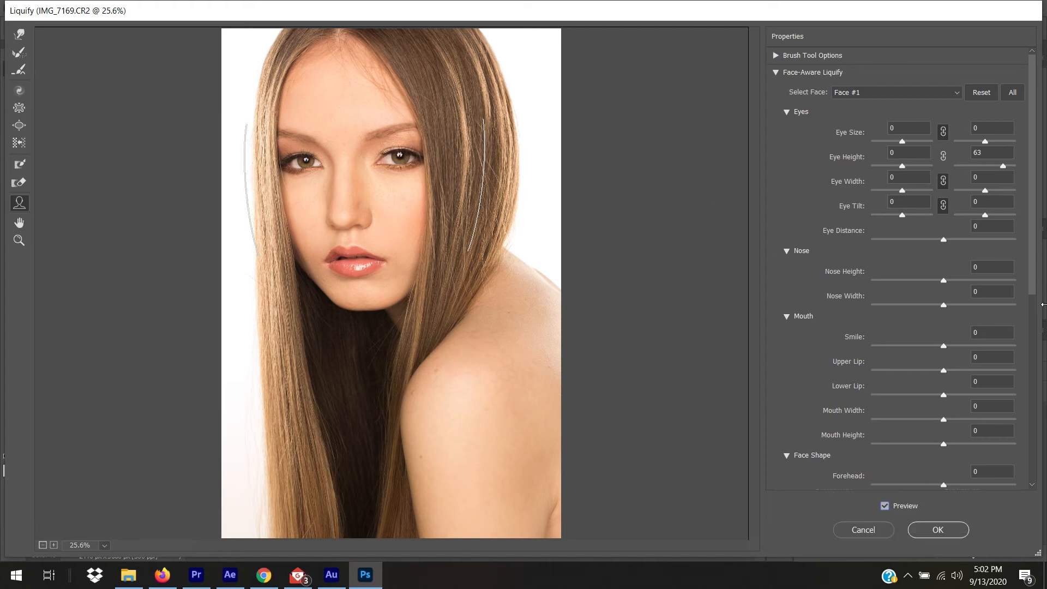
{"action": "left_click_drag", "start_coordinate": [1003, 166], "coordinate": [990, 168]}
{"action": "left_click", "coordinate": [882, 506]}
{"action": "left_click", "coordinate": [882, 506]}
{"action": "left_click", "coordinate": [882, 505]}
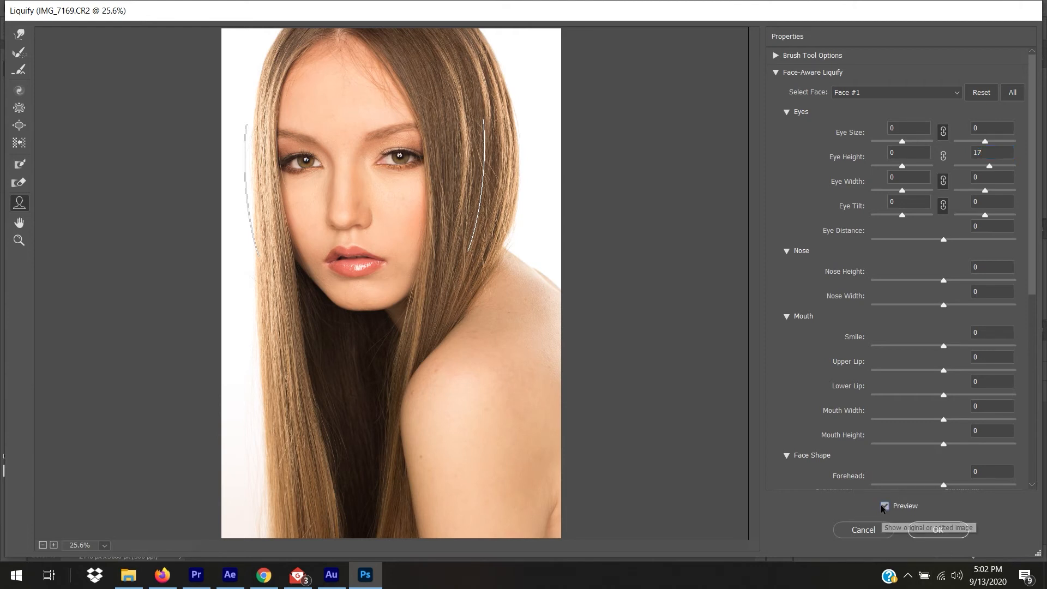
{"action": "left_click", "coordinate": [882, 506]}
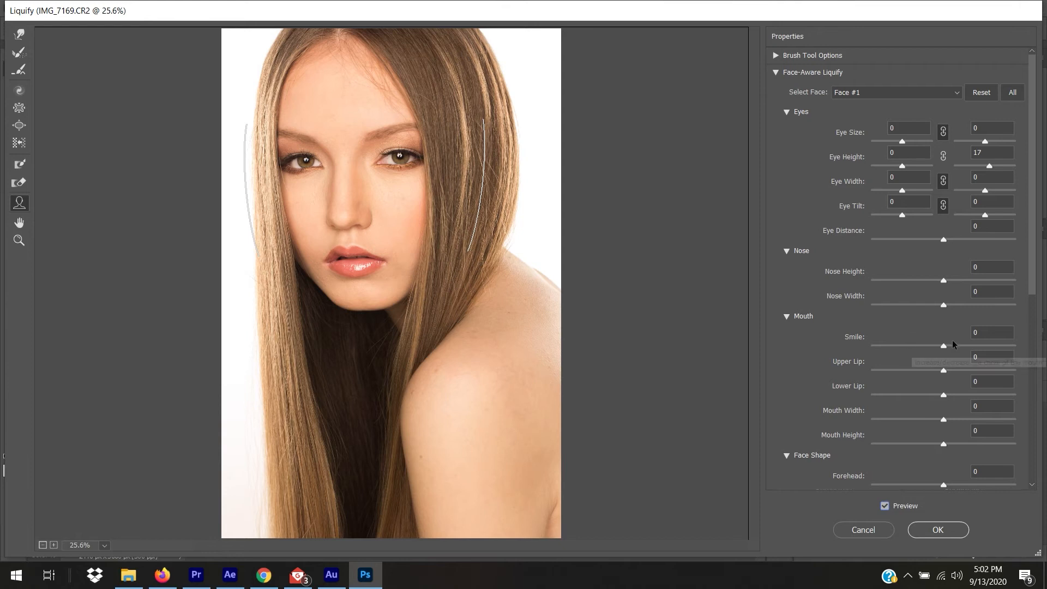
Try a Smile of 86, then set Smile back to 0.
{"action": "left_click_drag", "start_coordinate": [942, 346], "coordinate": [1010, 345]}
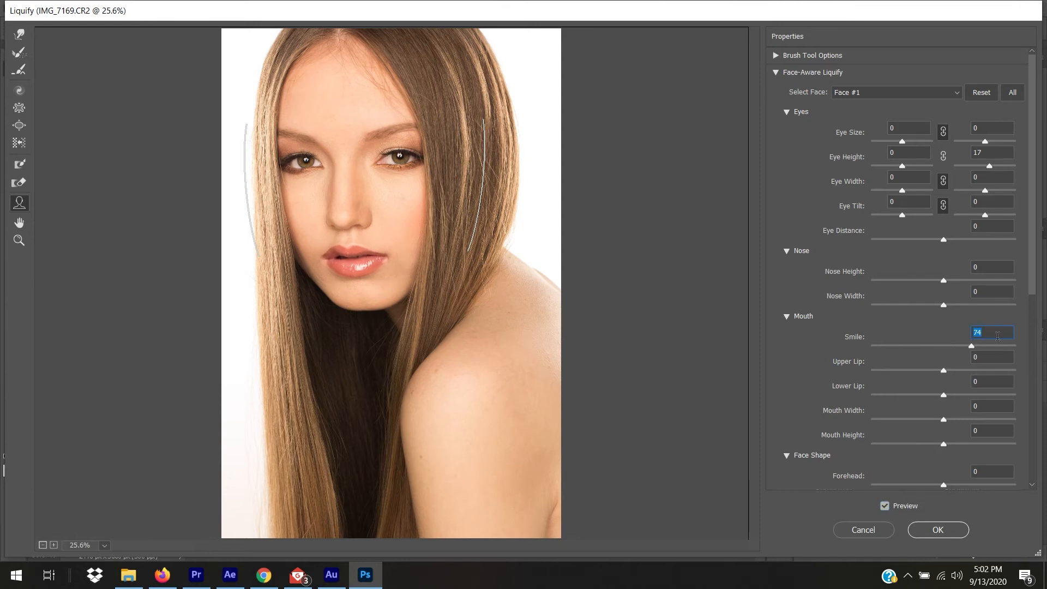
{"action": "mouse_move", "coordinate": [1007, 346]}
{"action": "left_mouse_down"}
{"action": "mouse_move", "coordinate": [987, 345]}
{"action": "mouse_move", "coordinate": [1005, 345]}
{"action": "left_mouse_up"}
{"action": "type", "text": "0"}
{"action": "key", "text": "Return"}
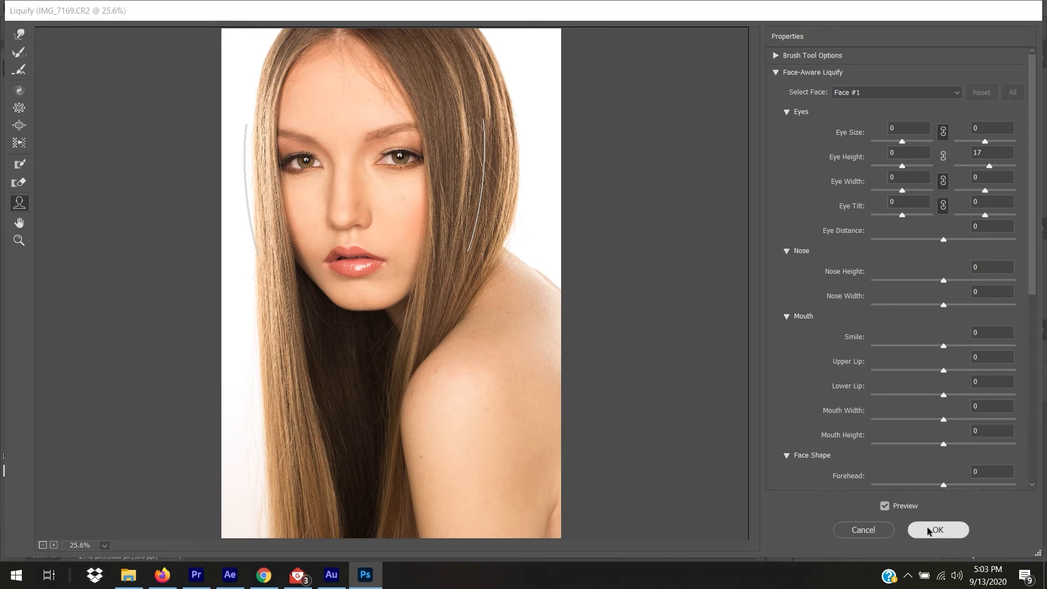
Apply the Liquify edit with its right-eye Eye Height of 17 to the portrait.
{"action": "left_click", "coordinate": [927, 529]}
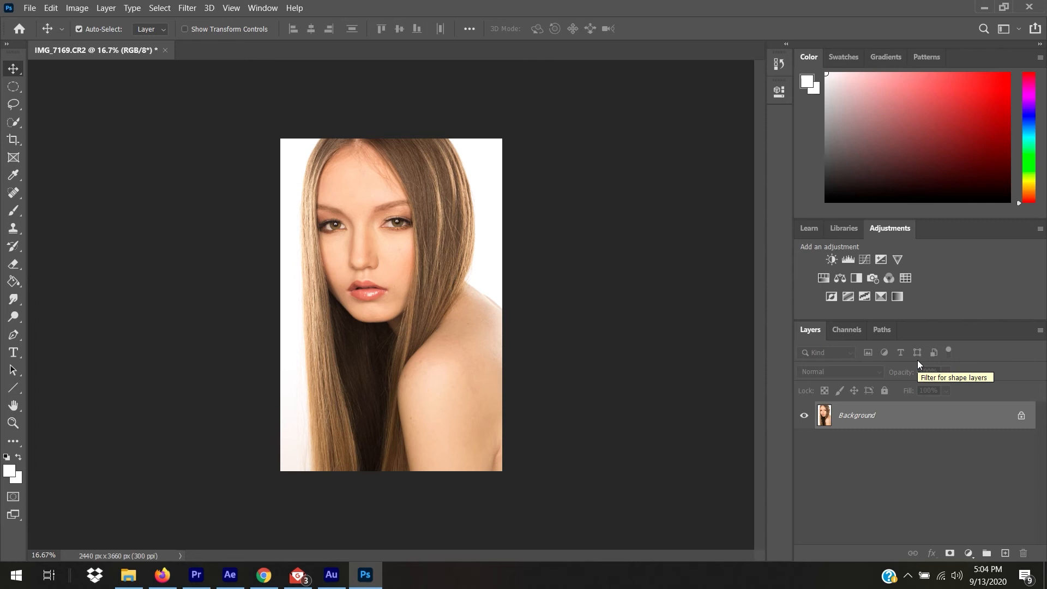
Add a Brightness/Contrast layer and use Auto to get Brightness -18, Contrast 39.
{"action": "left_click", "coordinate": [832, 261]}
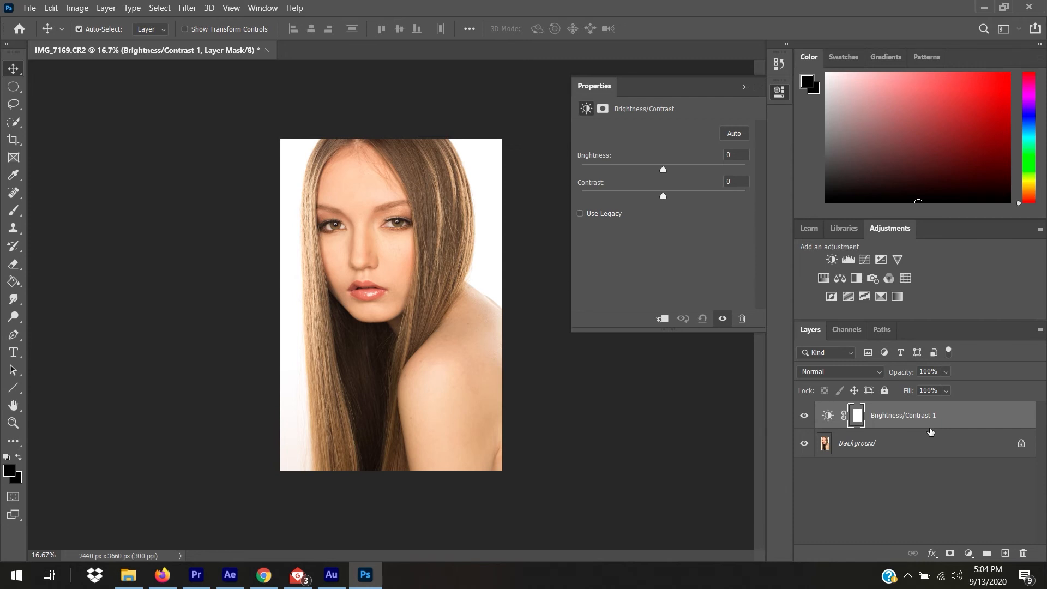
{"action": "left_click_drag", "start_coordinate": [664, 169], "coordinate": [702, 195]}
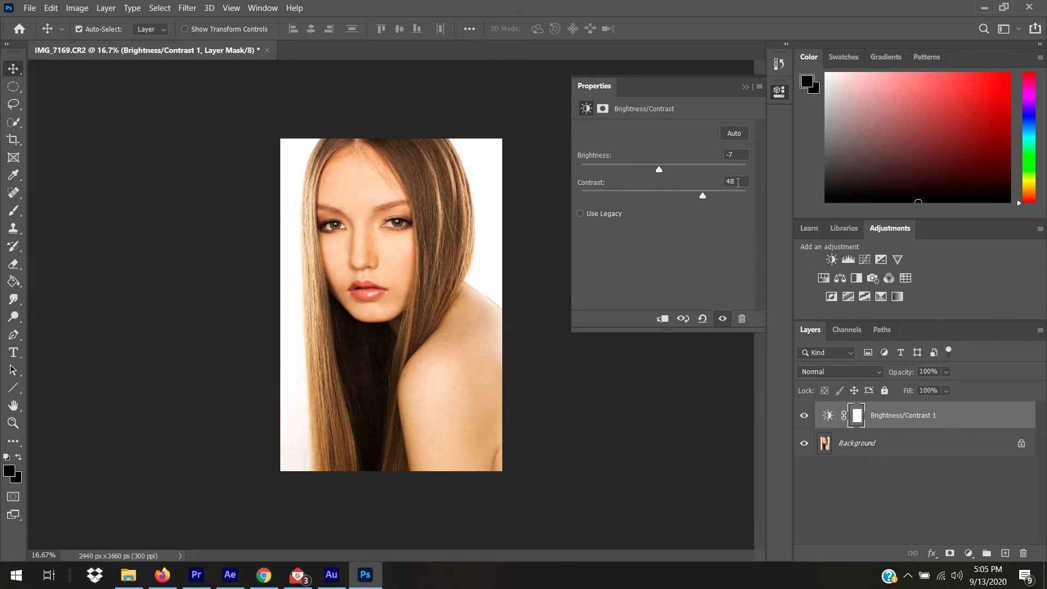
{"action": "type", "text": "0"}
{"action": "left_click_drag", "start_coordinate": [731, 156], "coordinate": [718, 158]}
{"action": "type", "text": "0"}
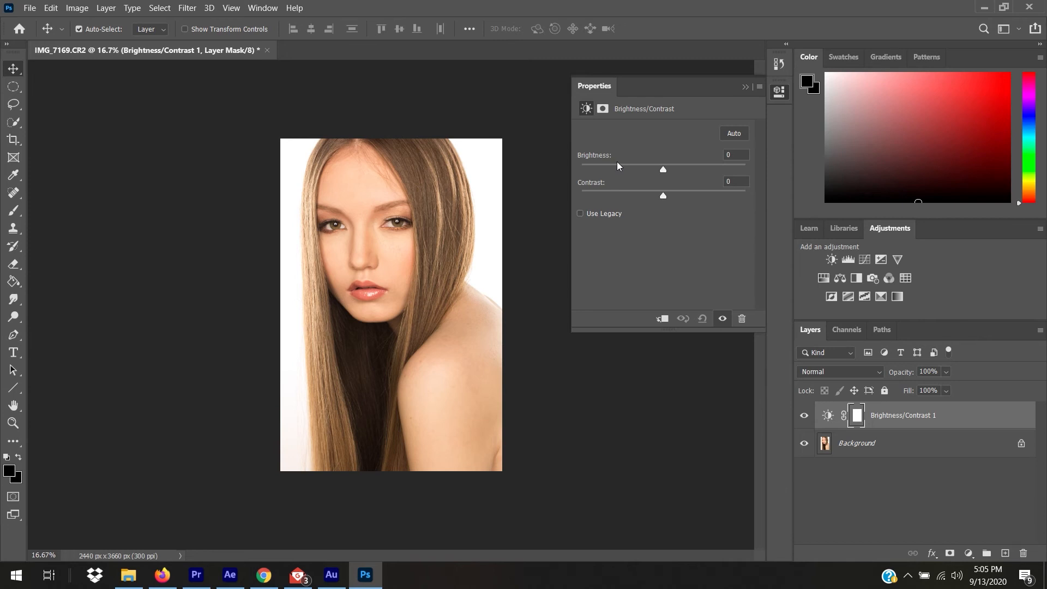
{"action": "left_click", "coordinate": [735, 133]}
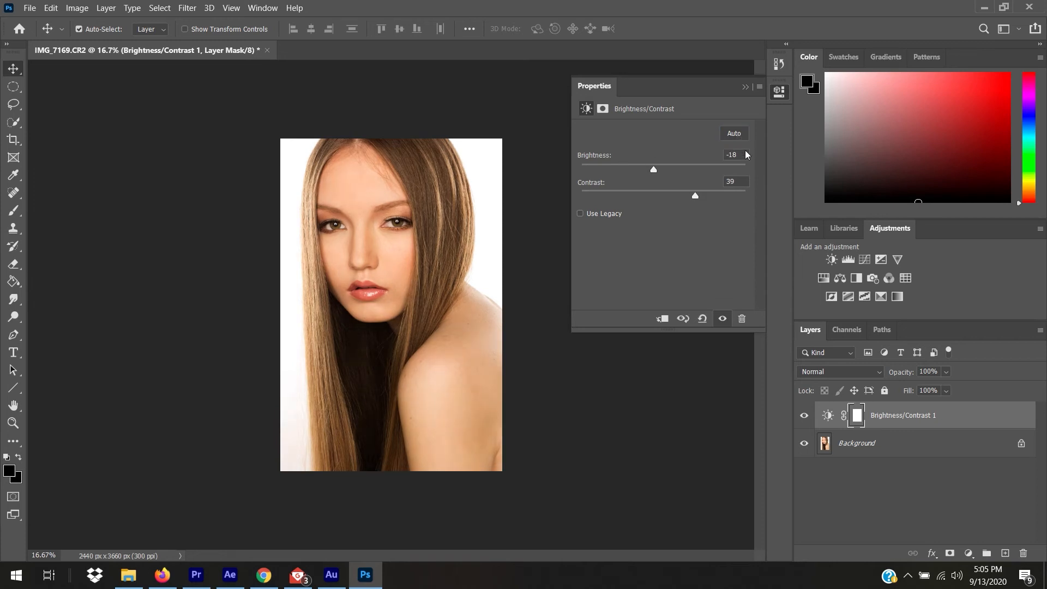
{"action": "left_click", "coordinate": [745, 153]}
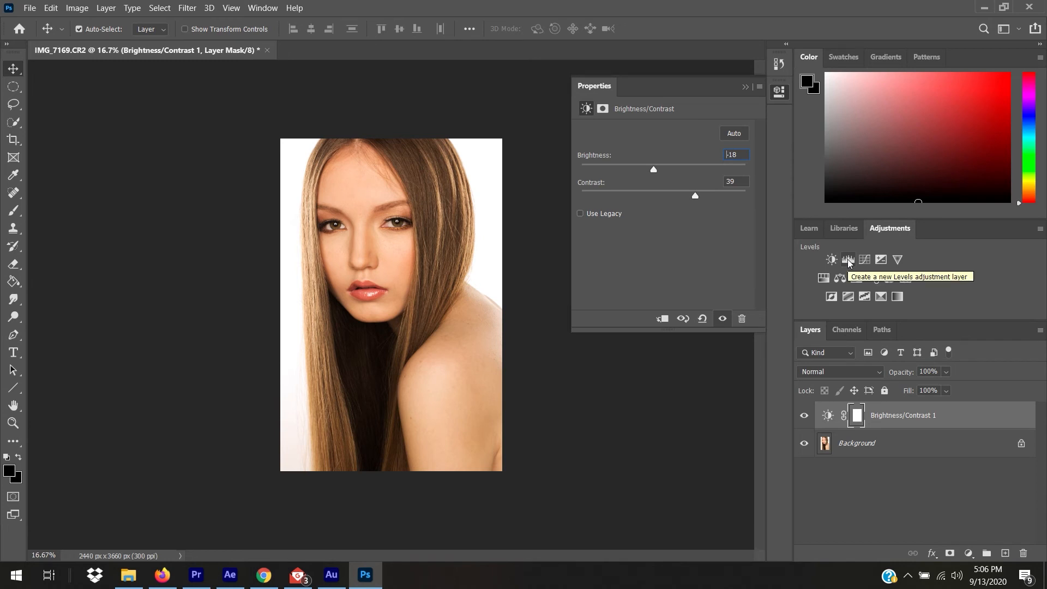
Add a Hue/Saturation layer set to Hue -5, Saturation +31, Lightness -14.
{"action": "left_click", "coordinate": [823, 279]}
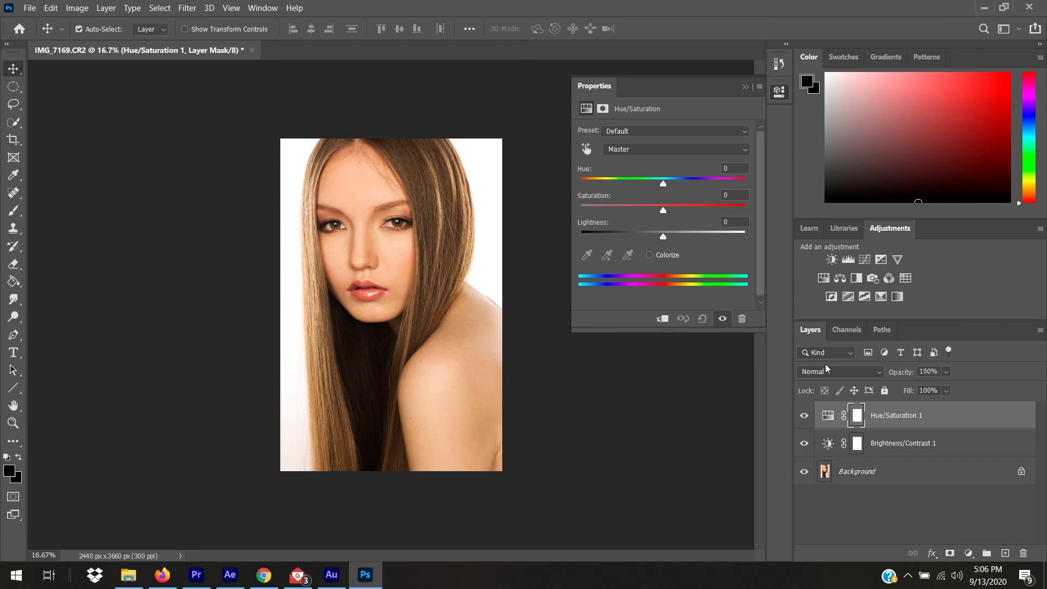
{"action": "left_click_drag", "start_coordinate": [663, 183], "coordinate": [666, 187]}
{"action": "left_click_drag", "start_coordinate": [663, 210], "coordinate": [652, 233]}
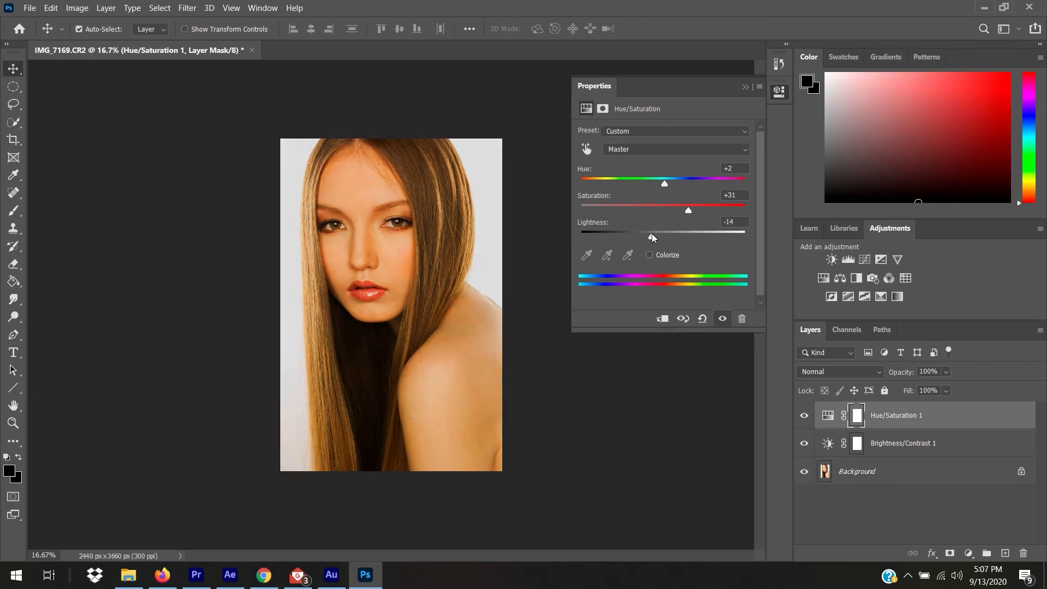
{"action": "left_click_drag", "start_coordinate": [663, 181], "coordinate": [660, 186]}
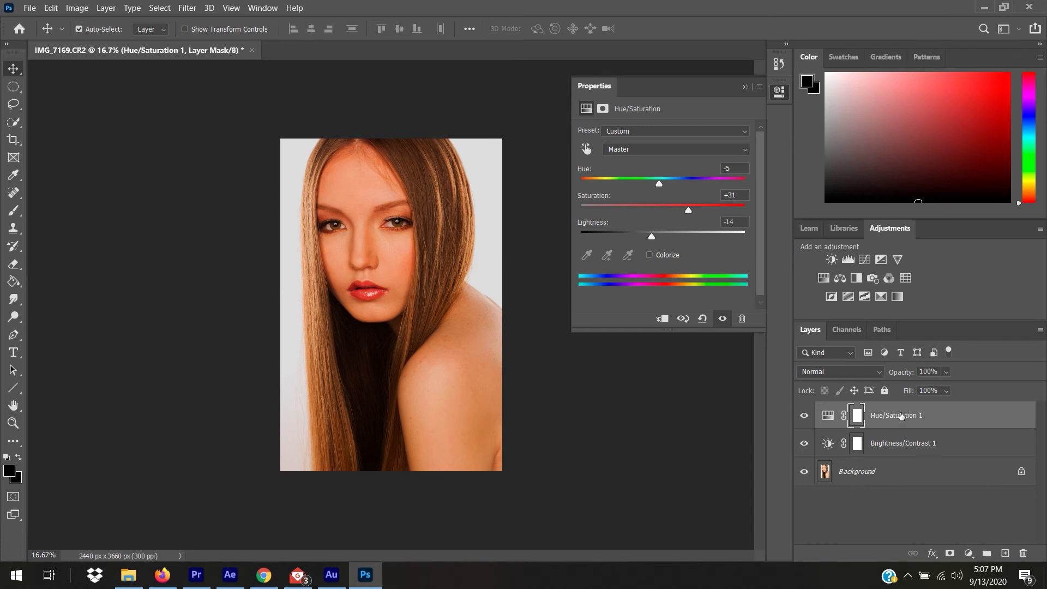
Rearrange Brightness/Contrast 1 and Hue/Saturation 1 in the Layers panel.
{"action": "left_click", "coordinate": [904, 441]}
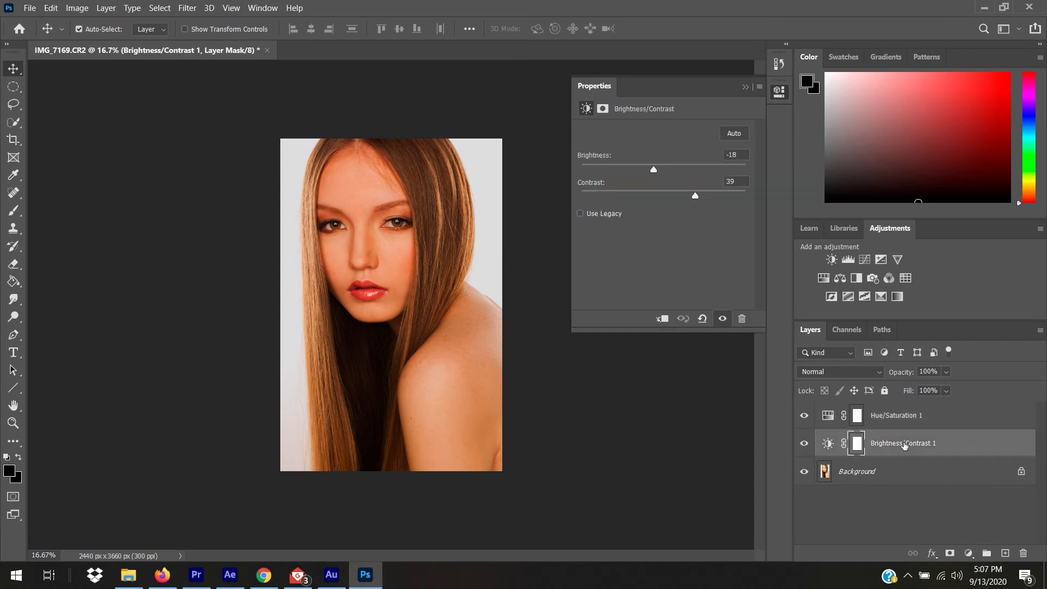
{"action": "left_click_drag", "start_coordinate": [903, 430], "coordinate": [901, 451]}
{"action": "left_click", "coordinate": [890, 415]}
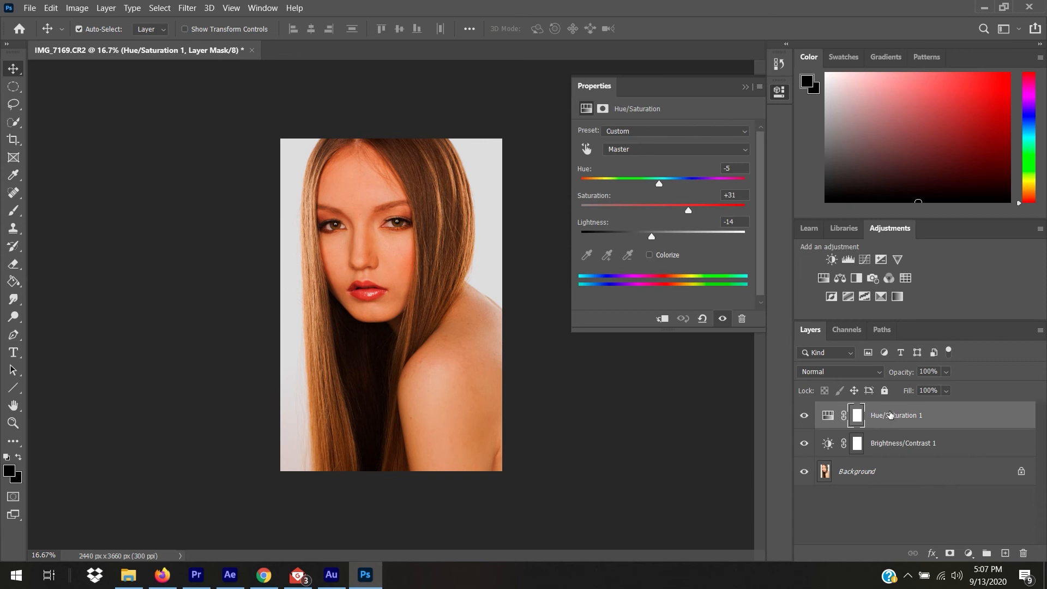
{"action": "left_click_drag", "start_coordinate": [886, 421], "coordinate": [888, 454]}
Drag Brightness/Contrast 1 beneath Hue/Saturation 1, then select Hue/Saturation 1.
{"action": "left_click_drag", "start_coordinate": [892, 416], "coordinate": [897, 457]}
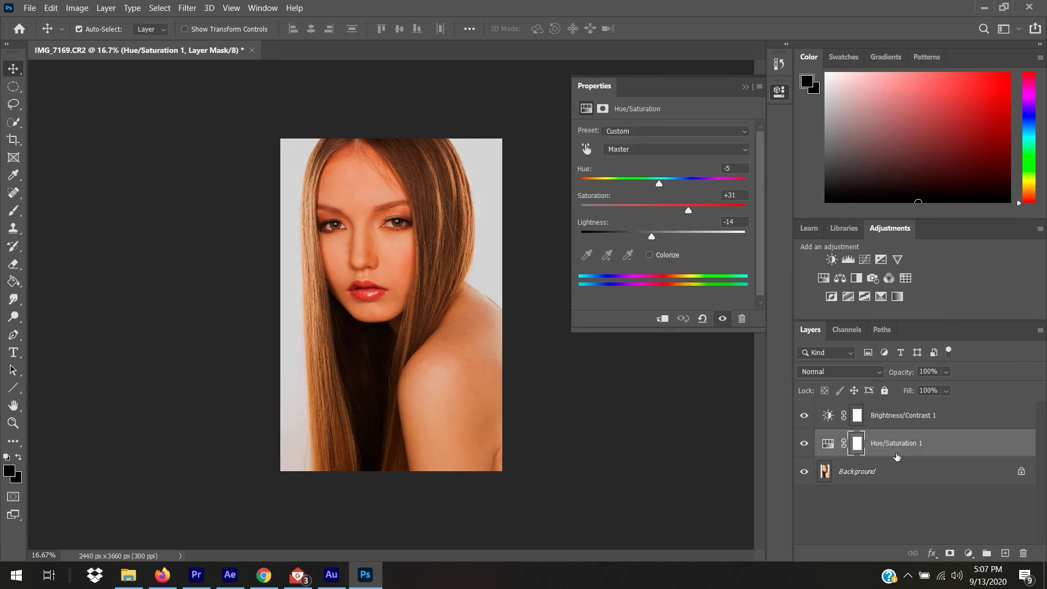
{"action": "left_click", "coordinate": [894, 423]}
{"action": "left_click_drag", "start_coordinate": [902, 425], "coordinate": [899, 454]}
{"action": "left_click_drag", "start_coordinate": [897, 417], "coordinate": [898, 458]}
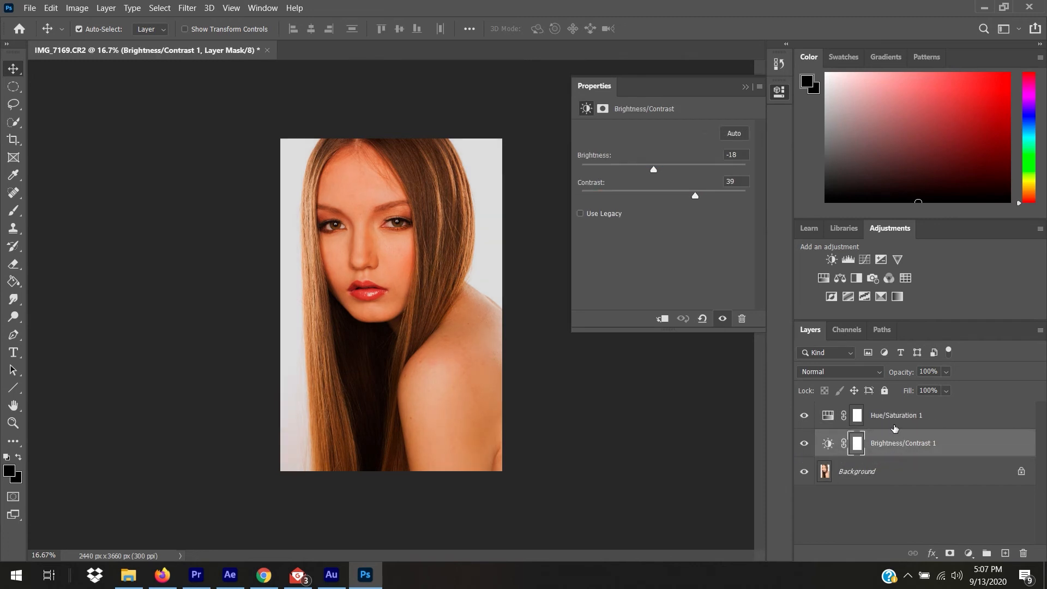
{"action": "left_click", "coordinate": [892, 421]}
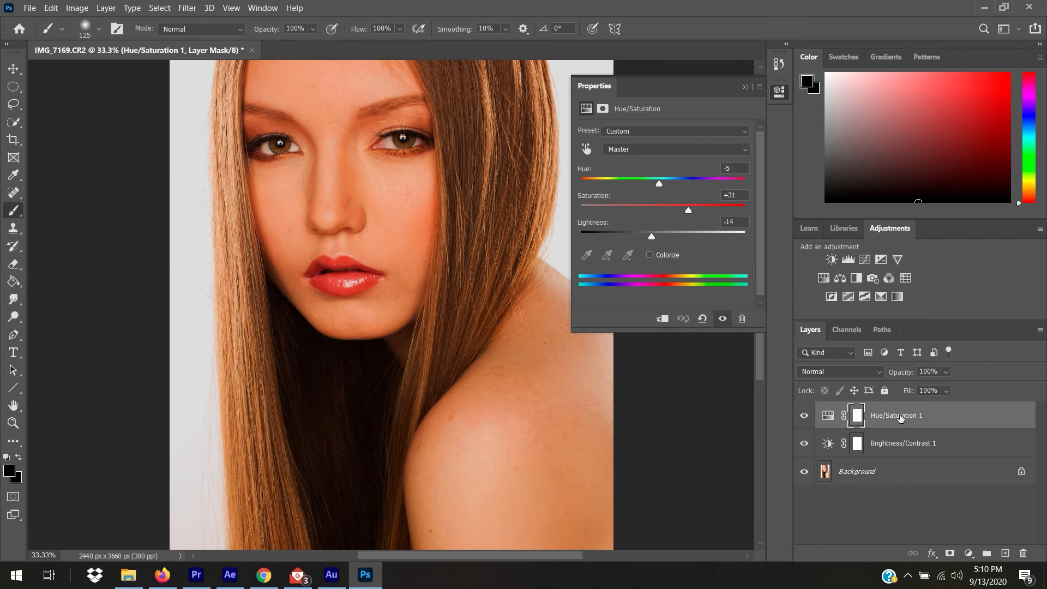
{"action": "key", "text": "ctrl+minus"}
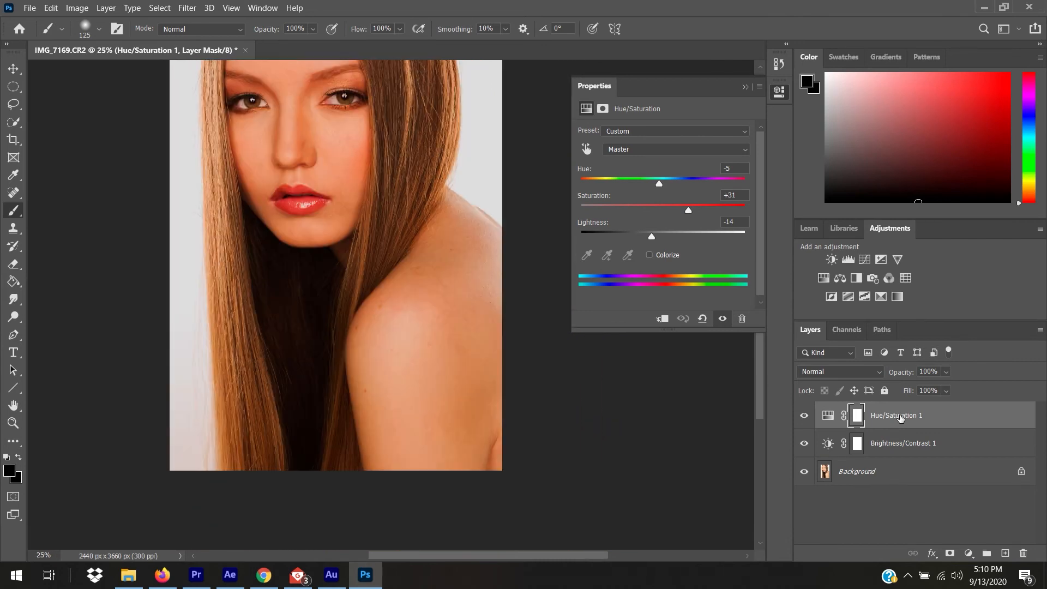
{"action": "key", "text": "ctrl+minus"}
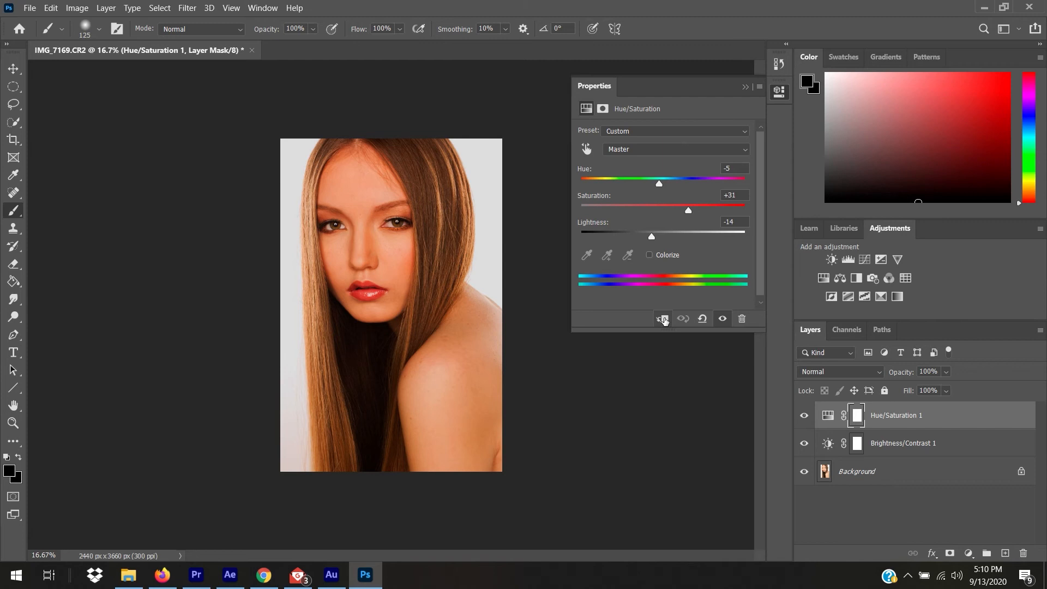
{"action": "left_click", "coordinate": [664, 320]}
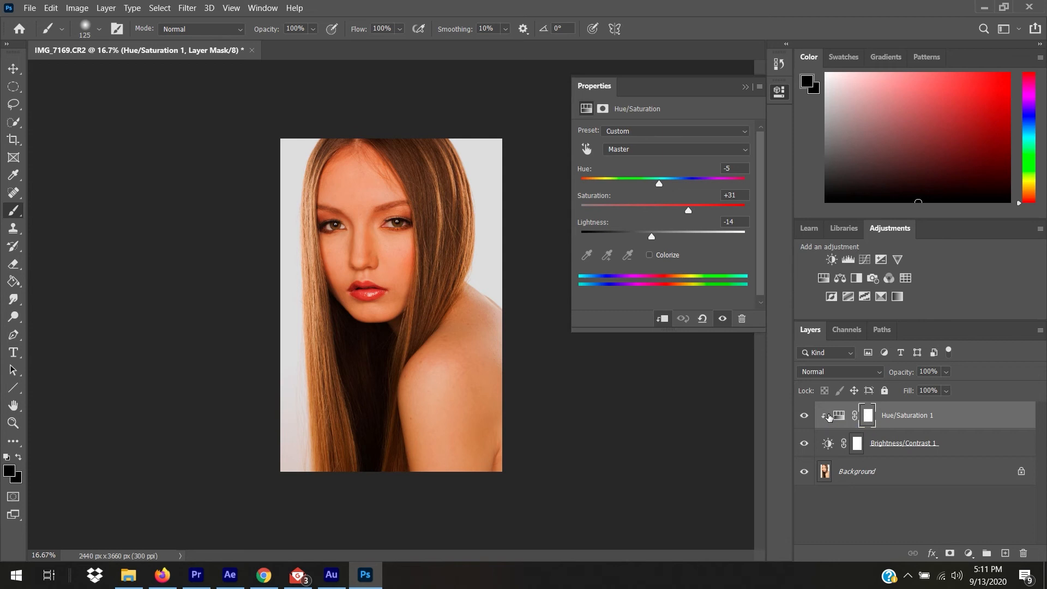
{"action": "left_click", "coordinate": [660, 321]}
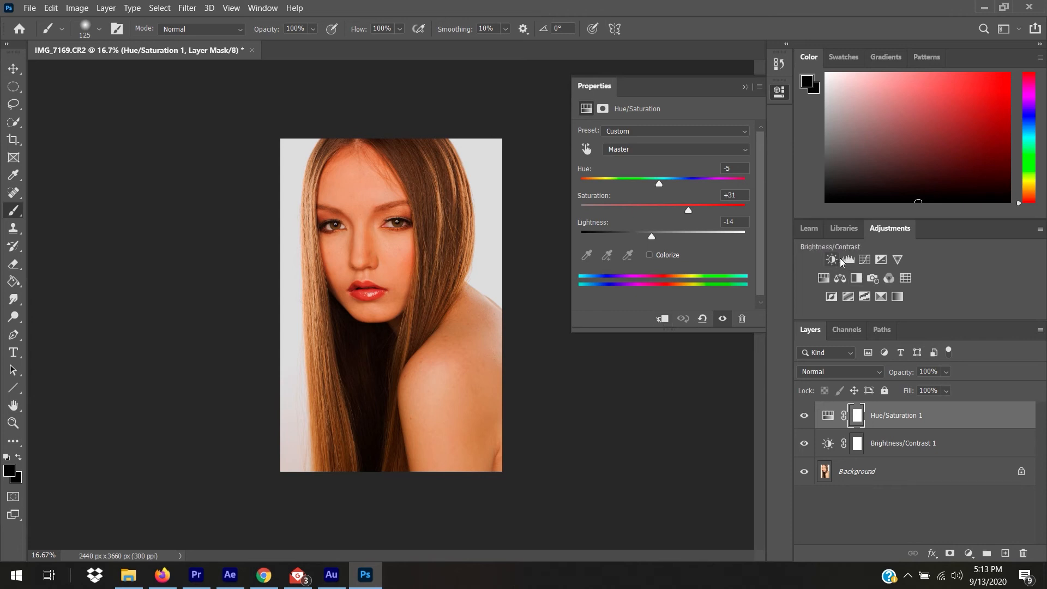
Hide Hue/Saturation 1 and Brightness/Contrast 1, then add Levels with inputs 21 and 240.
{"action": "left_click", "coordinate": [811, 416]}
{"action": "left_click", "coordinate": [805, 443]}
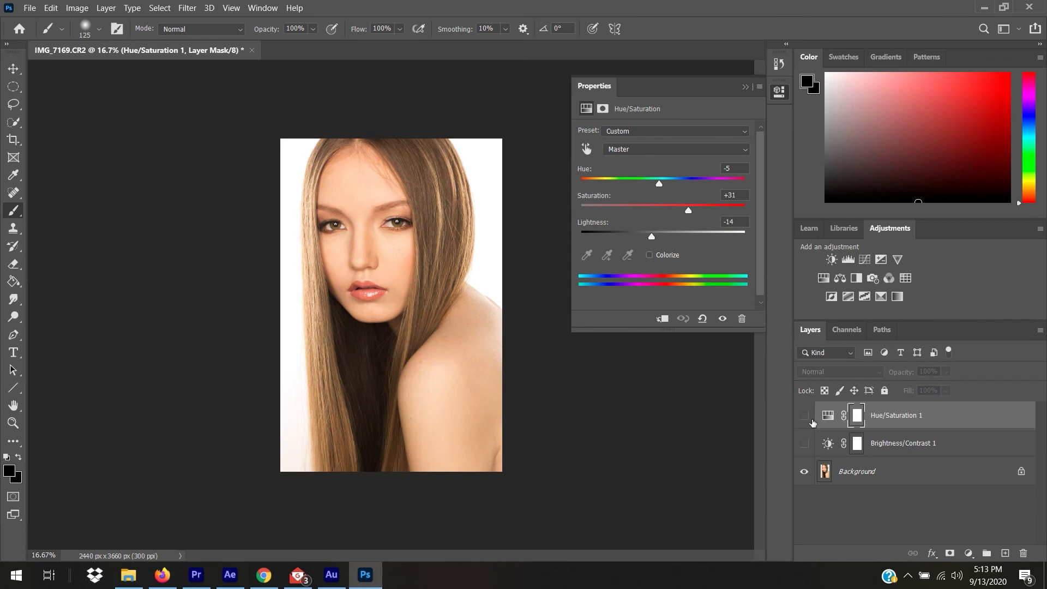
{"action": "left_click", "coordinate": [848, 260]}
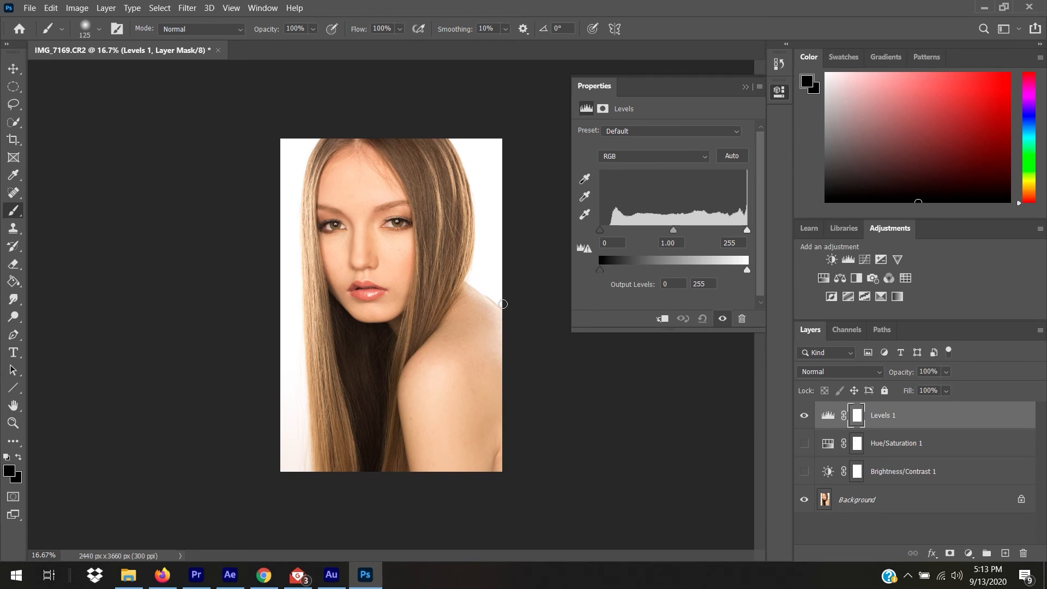
{"action": "left_click_drag", "start_coordinate": [603, 233], "coordinate": [613, 234]}
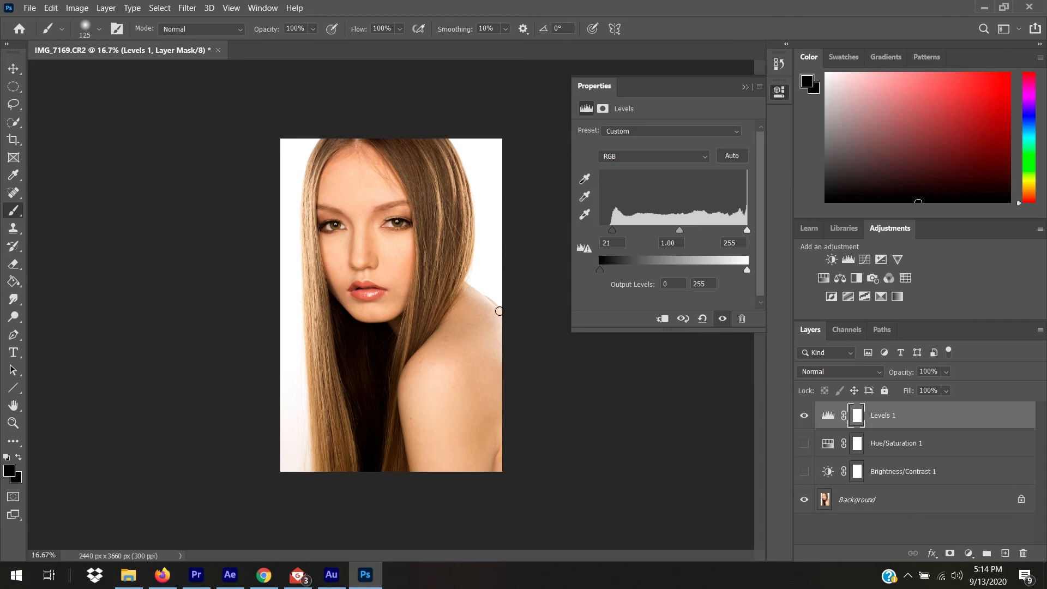
{"action": "left_click_drag", "start_coordinate": [746, 231], "coordinate": [734, 232]}
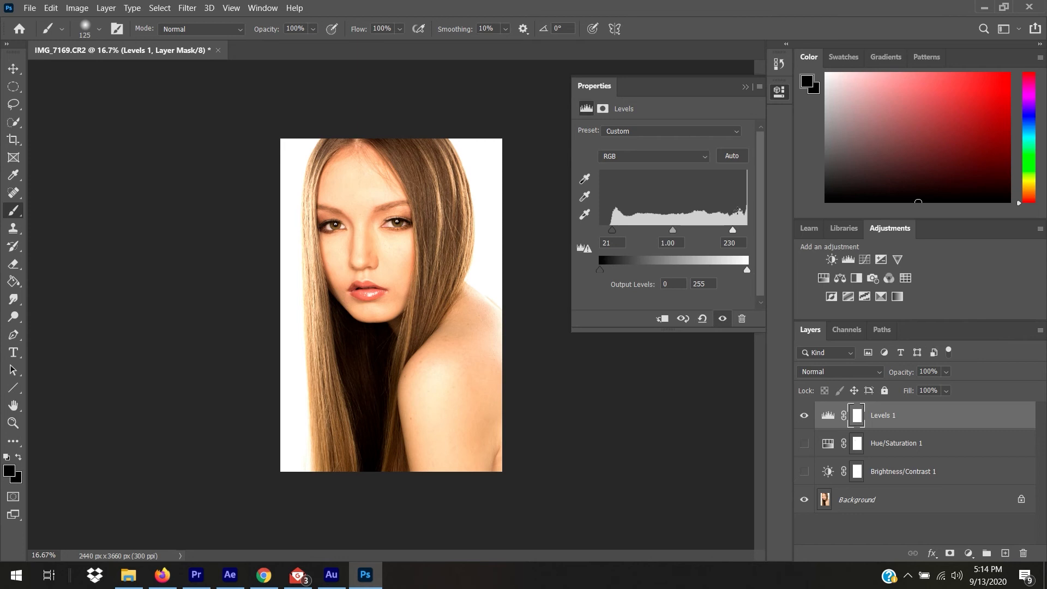
{"action": "left_click_drag", "start_coordinate": [733, 230], "coordinate": [738, 230]}
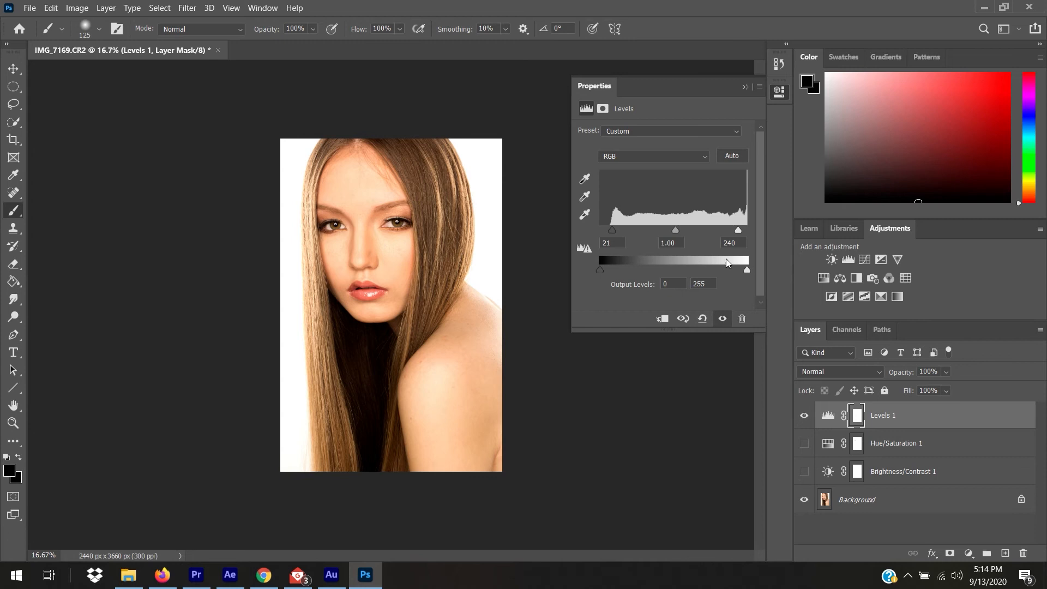
{"action": "mouse_move", "coordinate": [675, 230]}
{"action": "left_mouse_down"}
{"action": "mouse_move", "coordinate": [709, 234]}
{"action": "mouse_move", "coordinate": [654, 233]}
{"action": "mouse_move", "coordinate": [678, 237]}
{"action": "left_mouse_up"}
Hide Levels 1 and add Curves, lowering a shadow point and lifting a highlight point.
{"action": "left_click", "coordinate": [803, 416]}
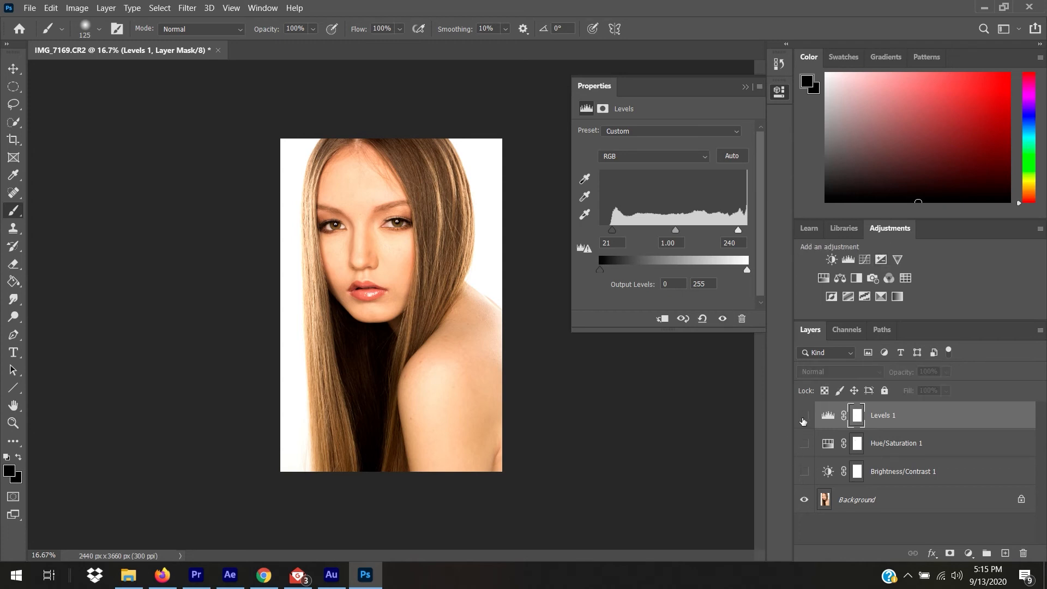
{"action": "left_click", "coordinate": [866, 261]}
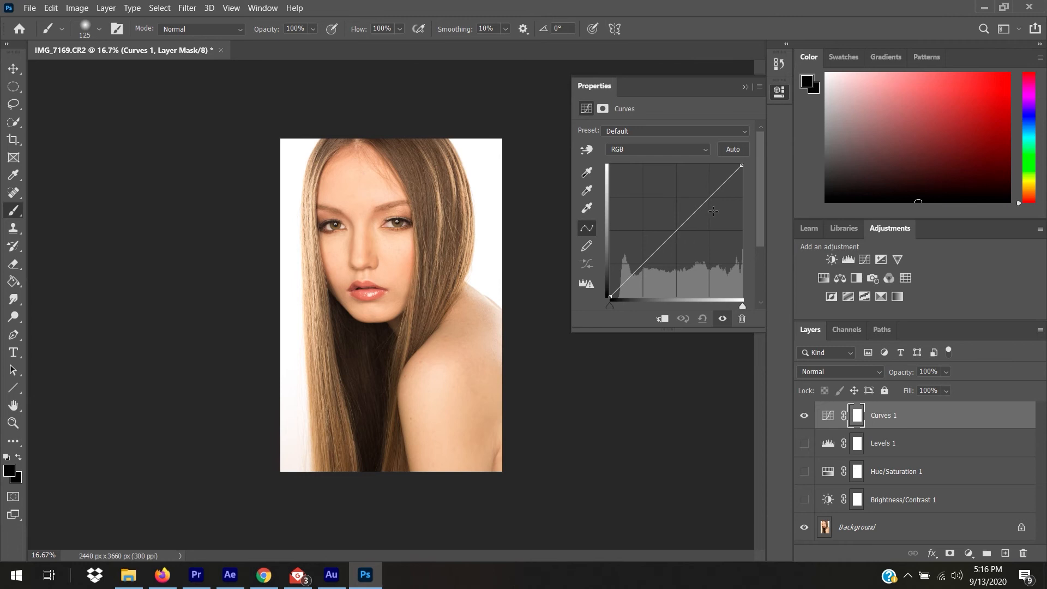
{"action": "left_click", "coordinate": [645, 263]}
{"action": "left_click", "coordinate": [710, 195]}
{"action": "left_click", "coordinate": [644, 263]}
{"action": "left_click_drag", "start_coordinate": [644, 263], "coordinate": [646, 274]}
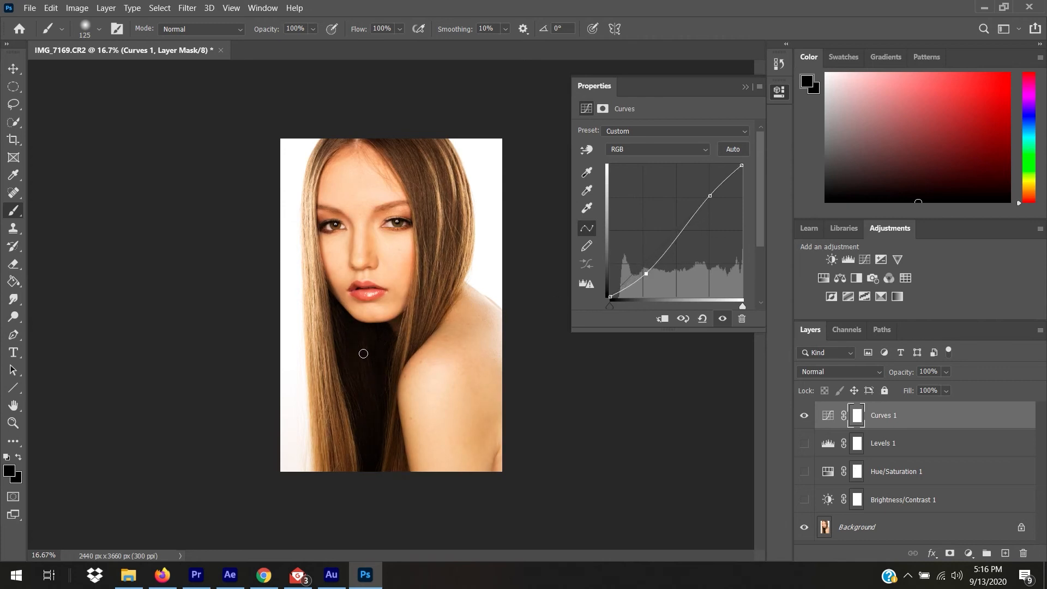
{"action": "mouse_move", "coordinate": [645, 273]}
{"action": "left_mouse_down"}
{"action": "mouse_move", "coordinate": [639, 254]}
{"action": "mouse_move", "coordinate": [645, 275]}
{"action": "left_mouse_up"}
{"action": "left_click_drag", "start_coordinate": [710, 195], "coordinate": [709, 185]}
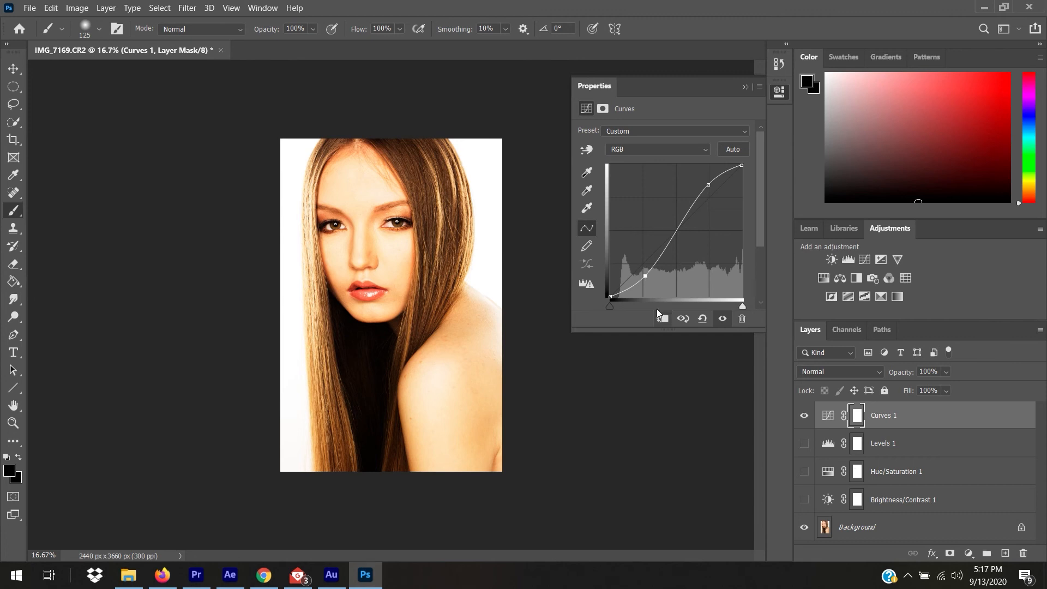
Delete Curves 1 and add a fresh Curves adjustment layer.
{"action": "left_click", "coordinate": [742, 318]}
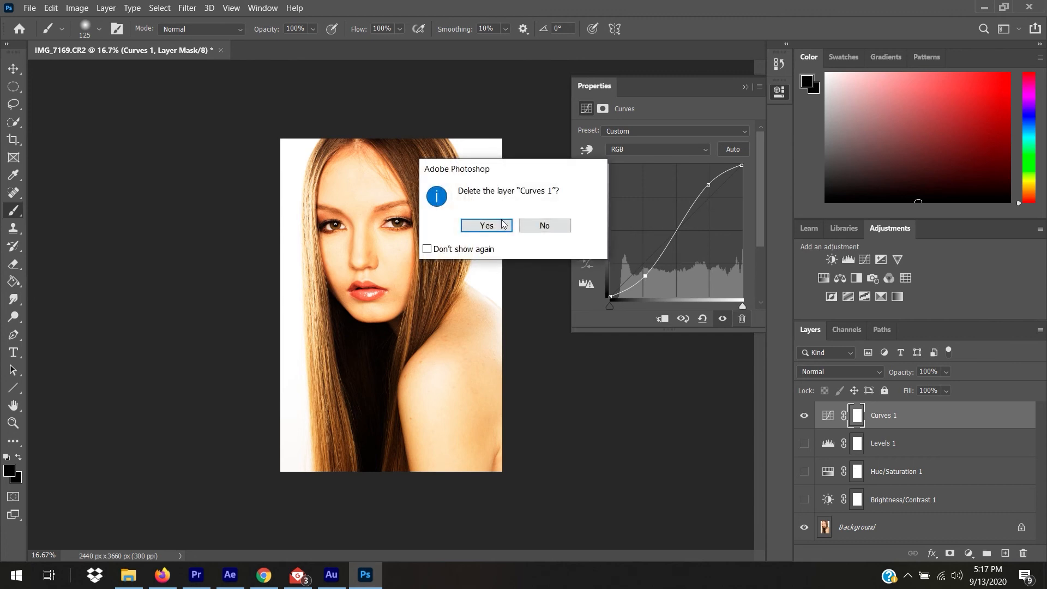
{"action": "left_click", "coordinate": [473, 226]}
{"action": "left_click", "coordinate": [864, 260]}
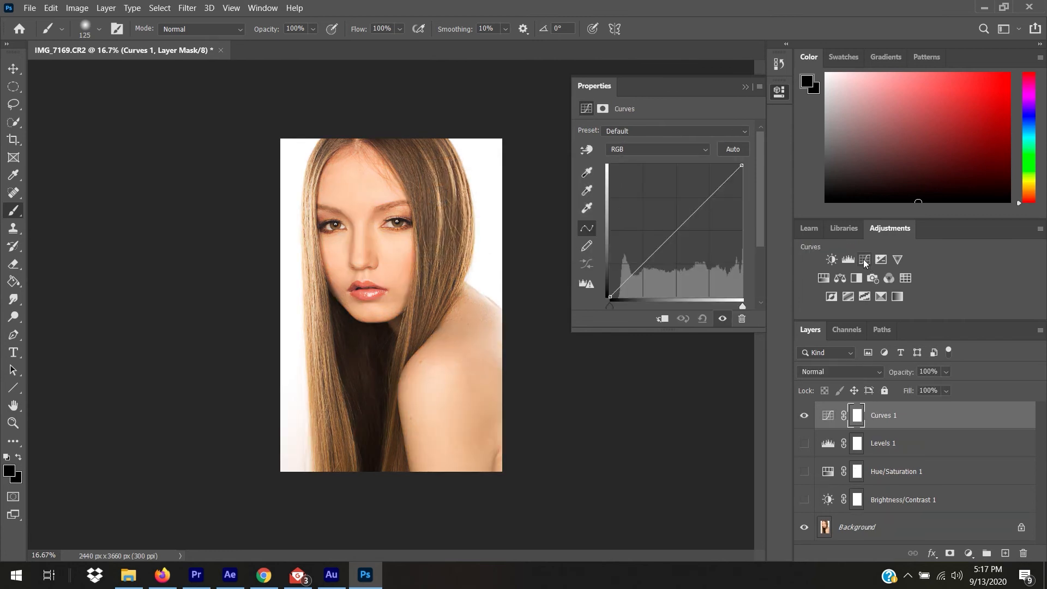
Bend the Red channel curve up and the Green channel curve down, then hide the layer.
{"action": "left_click", "coordinate": [657, 150]}
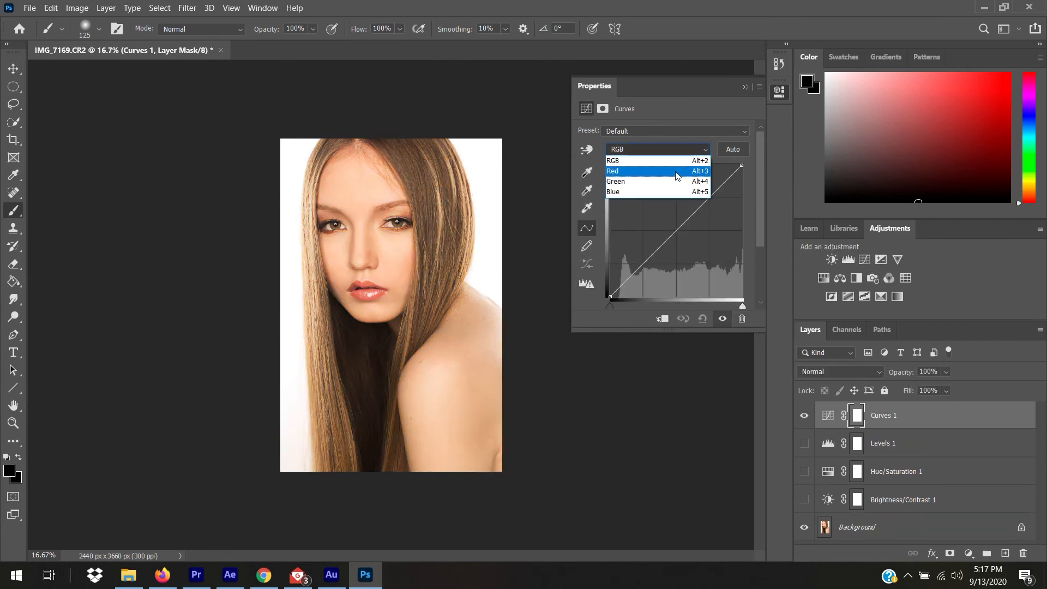
{"action": "left_click", "coordinate": [676, 172]}
{"action": "left_click_drag", "start_coordinate": [678, 234], "coordinate": [670, 216]}
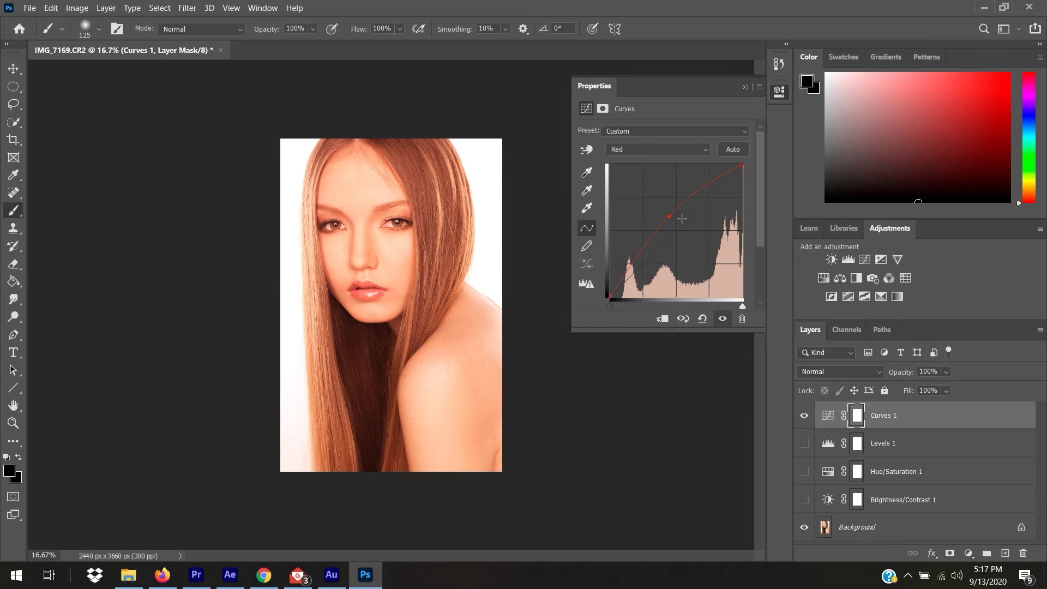
{"action": "left_click", "coordinate": [668, 155]}
{"action": "left_click", "coordinate": [664, 175]}
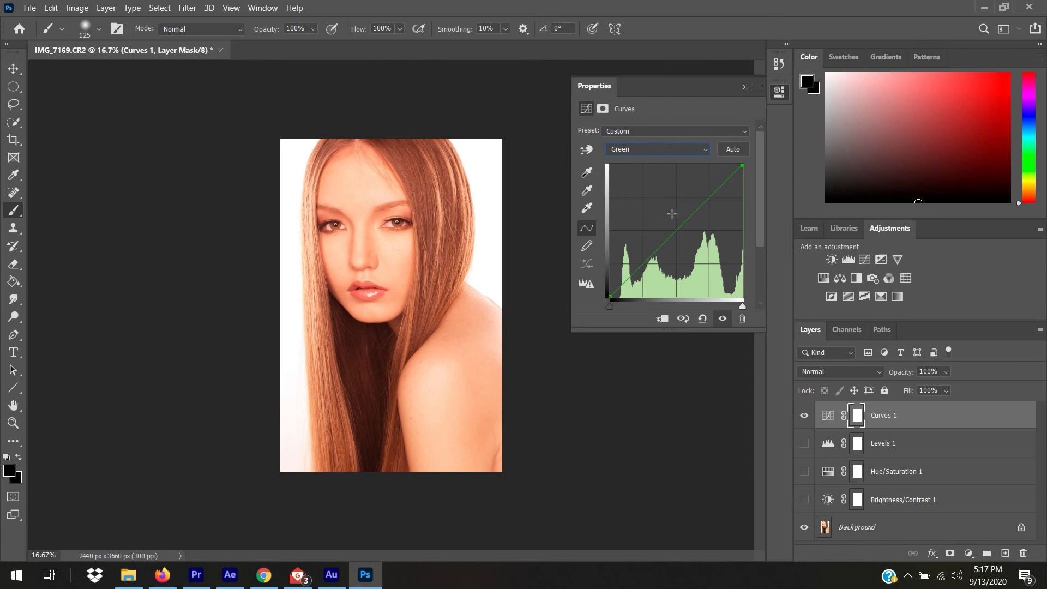
{"action": "left_click_drag", "start_coordinate": [680, 228], "coordinate": [688, 240]}
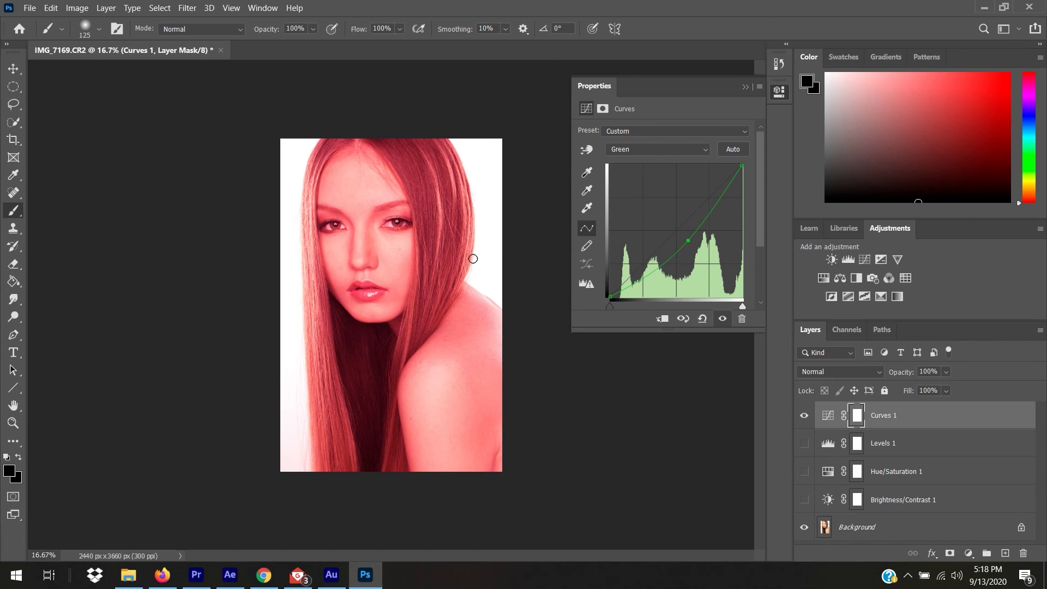
{"action": "left_click", "coordinate": [722, 318]}
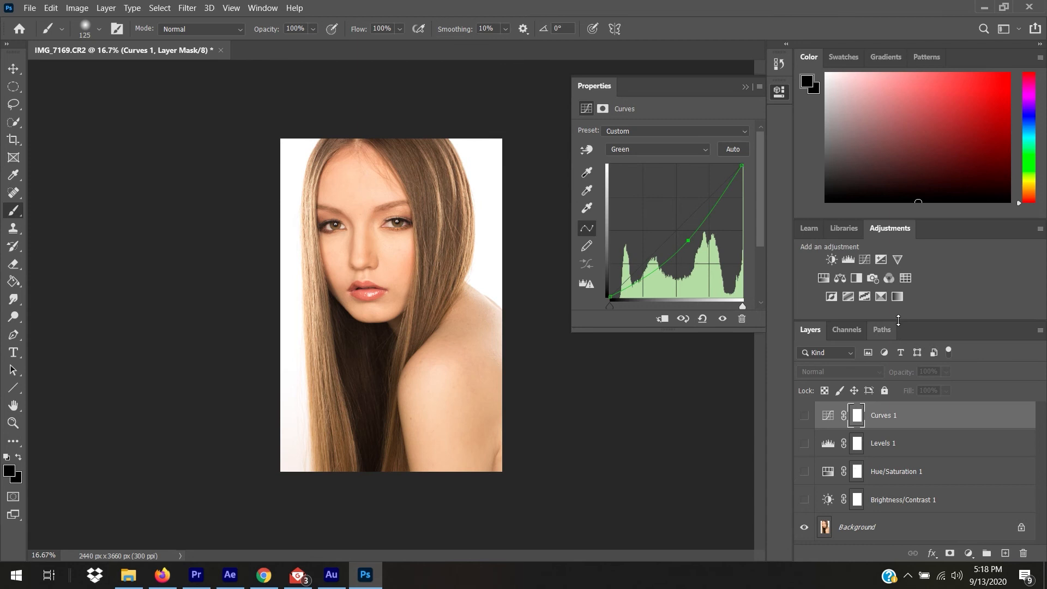
Add Exposure 1 with Exposure +0.56, then switch off its visibility.
{"action": "left_click", "coordinate": [882, 260]}
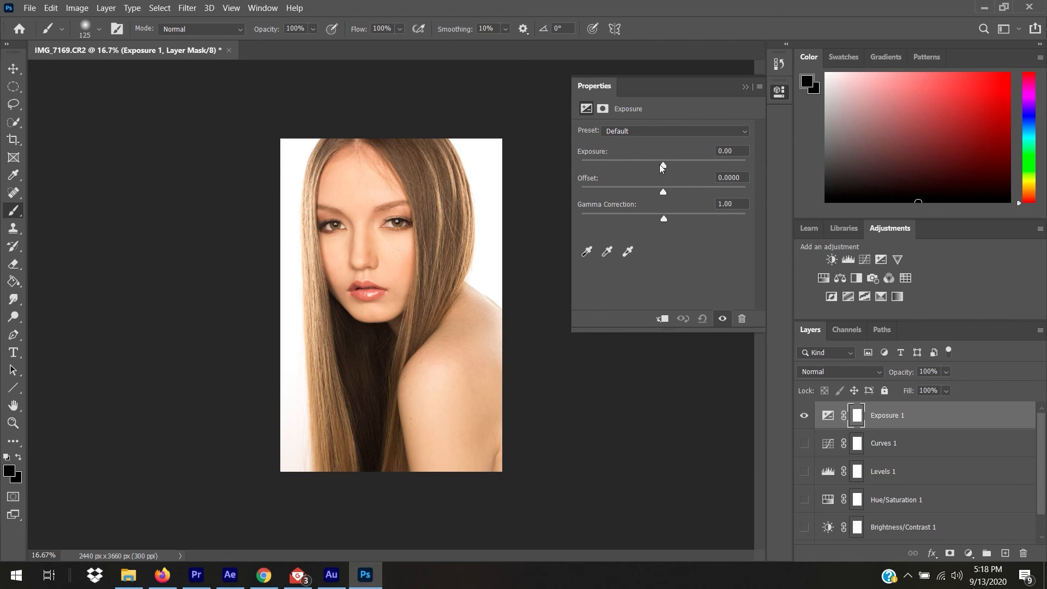
{"action": "left_click_drag", "start_coordinate": [659, 165], "coordinate": [670, 166]}
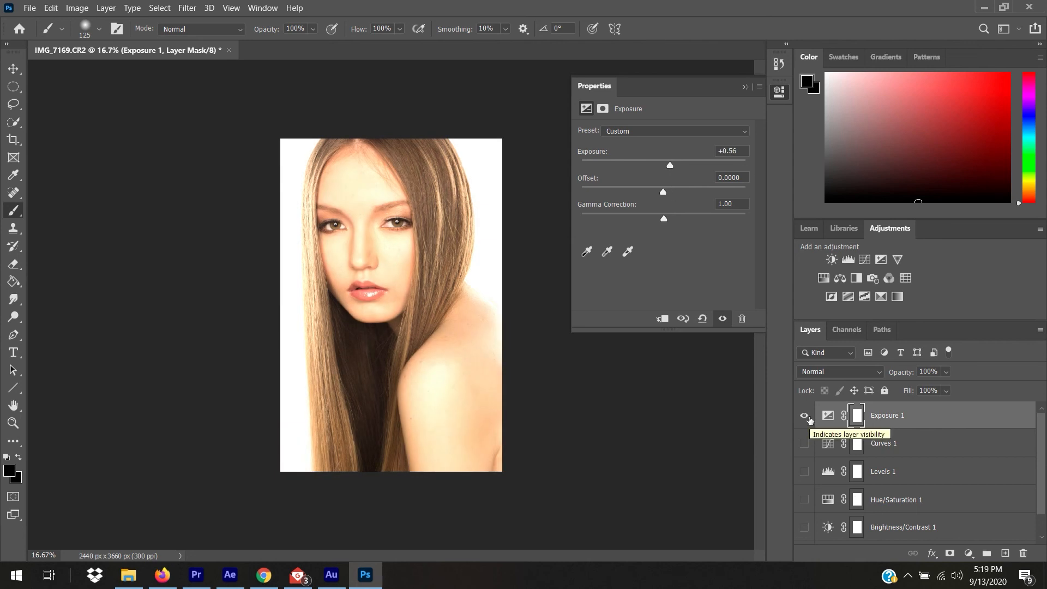
{"action": "left_click", "coordinate": [804, 416]}
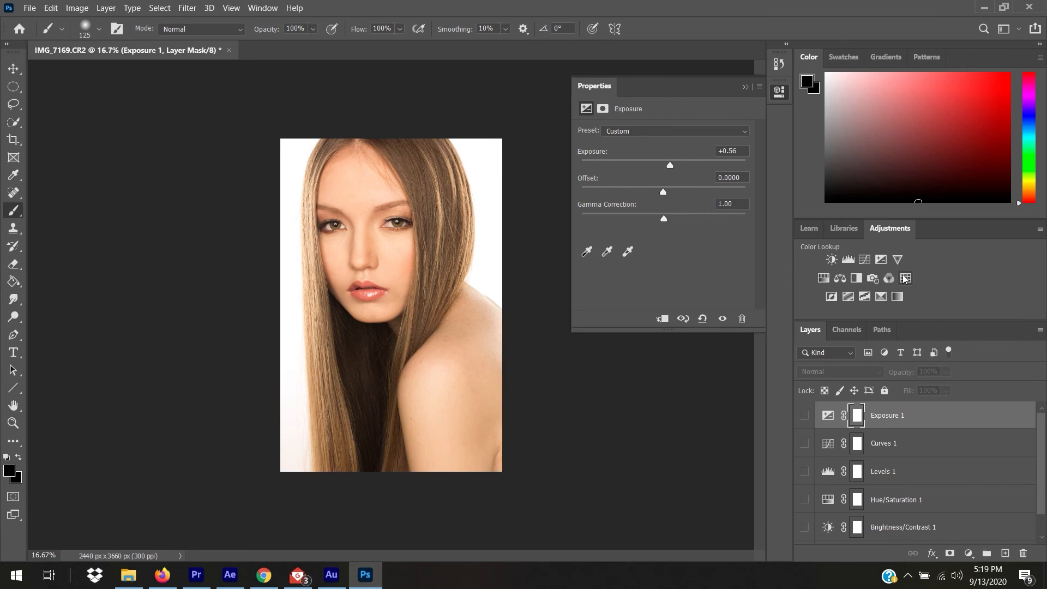
Add a Vibrance layer at Vibrance +100, Saturation +68, hide it, and add a Color Balance layer.
{"action": "left_click", "coordinate": [897, 260]}
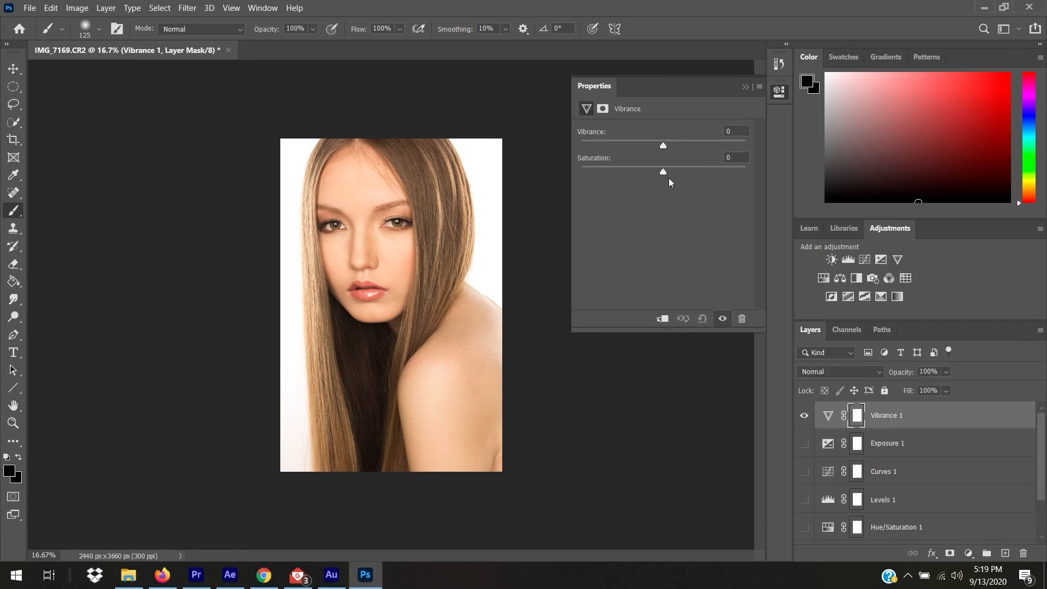
{"action": "left_click_drag", "start_coordinate": [662, 144], "coordinate": [754, 157]}
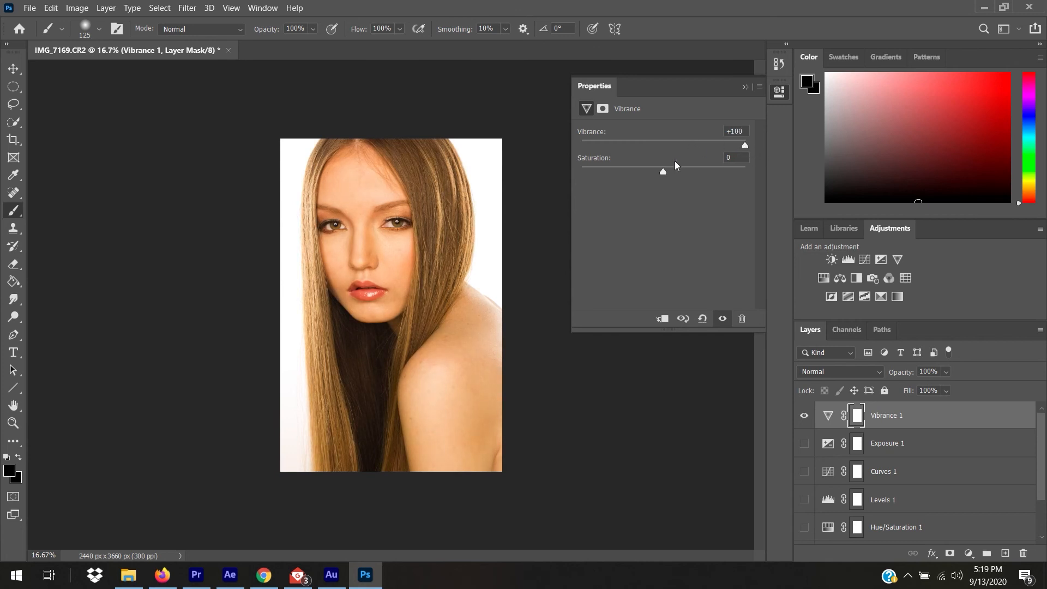
{"action": "left_click_drag", "start_coordinate": [662, 171], "coordinate": [718, 175]}
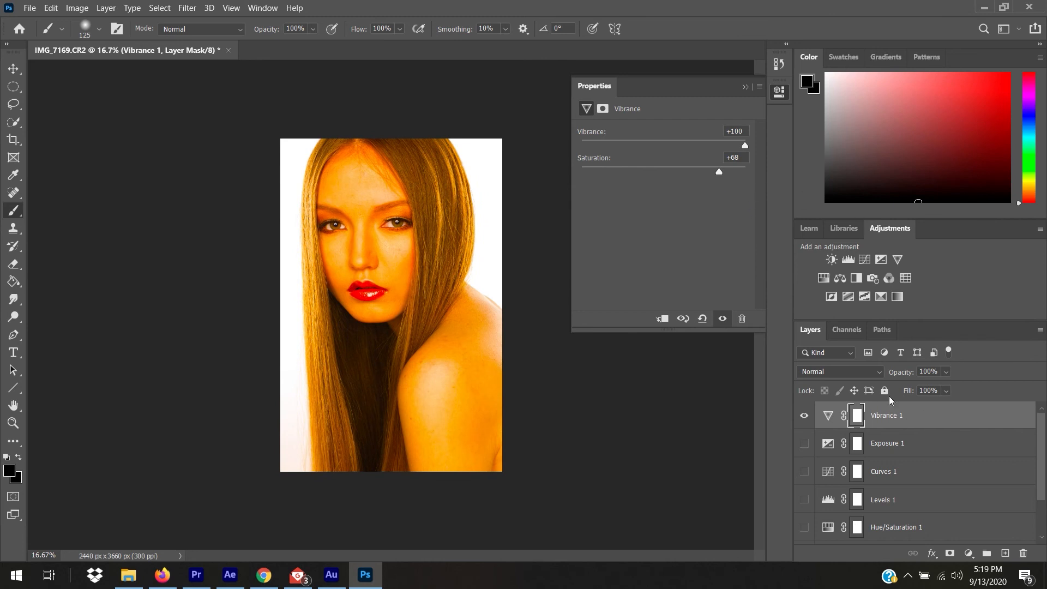
{"action": "left_click", "coordinate": [804, 415]}
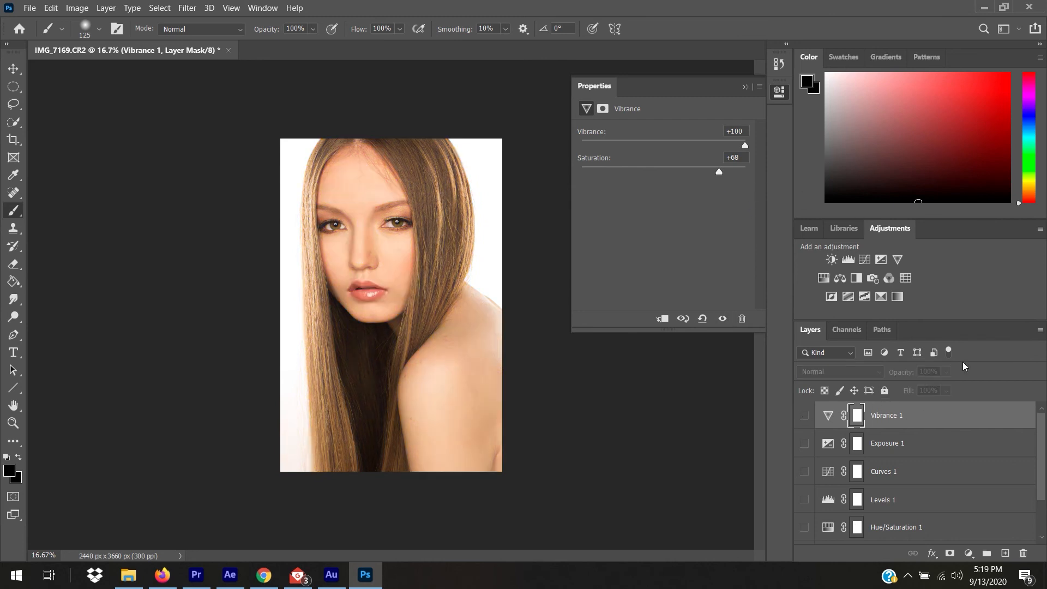
{"action": "left_click", "coordinate": [840, 279]}
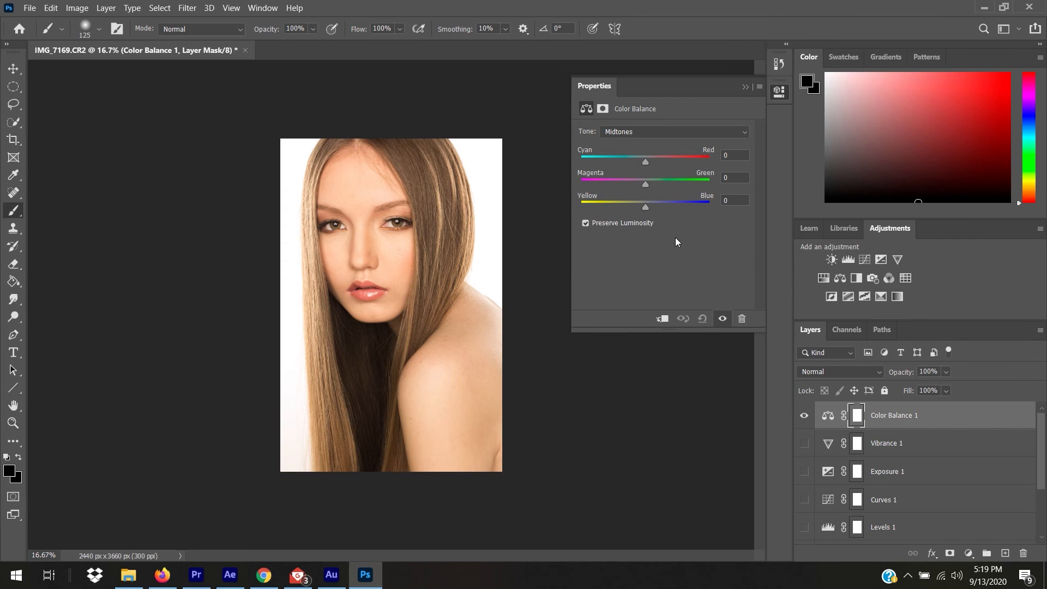
Try the Midtones and Highlights tone ranges before settling on Shadows for Color Balance 1.
{"action": "left_click", "coordinate": [666, 132]}
{"action": "left_click", "coordinate": [665, 130]}
{"action": "left_click", "coordinate": [666, 133]}
{"action": "left_click", "coordinate": [665, 140]}
{"action": "left_click", "coordinate": [665, 137]}
{"action": "left_click", "coordinate": [665, 151]}
{"action": "left_click", "coordinate": [665, 129]}
{"action": "left_click", "coordinate": [665, 162]}
{"action": "left_click", "coordinate": [660, 132]}
{"action": "left_click", "coordinate": [662, 142]}
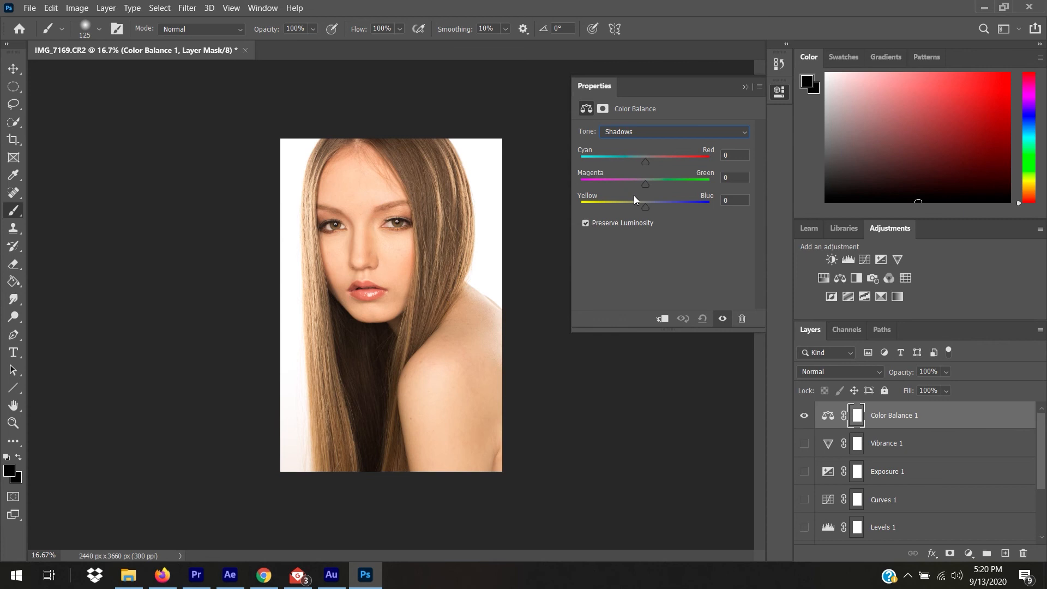
{"action": "left_click", "coordinate": [657, 132]}
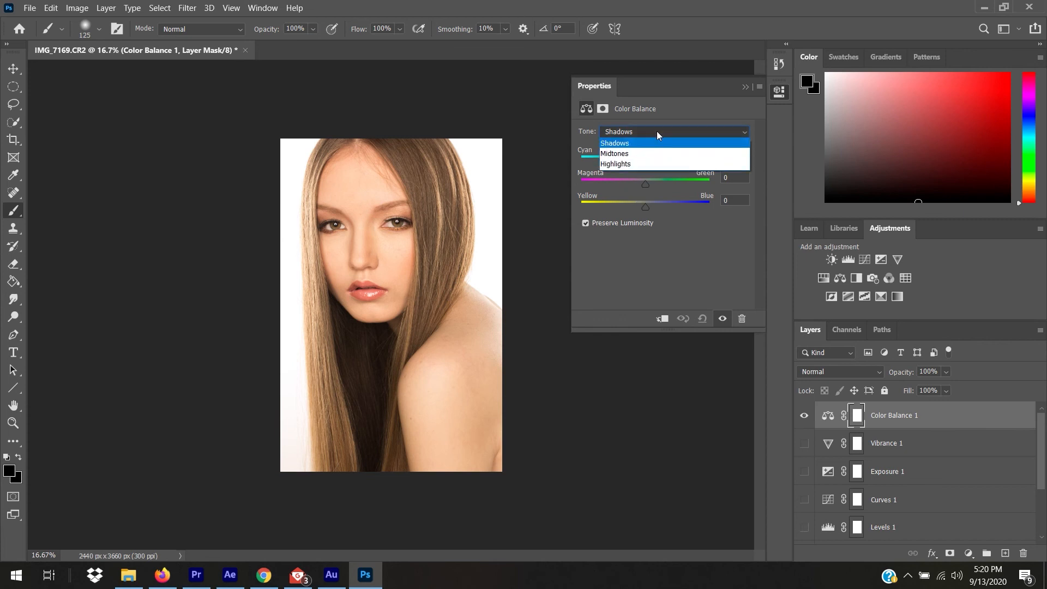
Shift the shadows to Yellow/Blue +29 and Magenta/Green +13.
{"action": "left_click", "coordinate": [655, 140]}
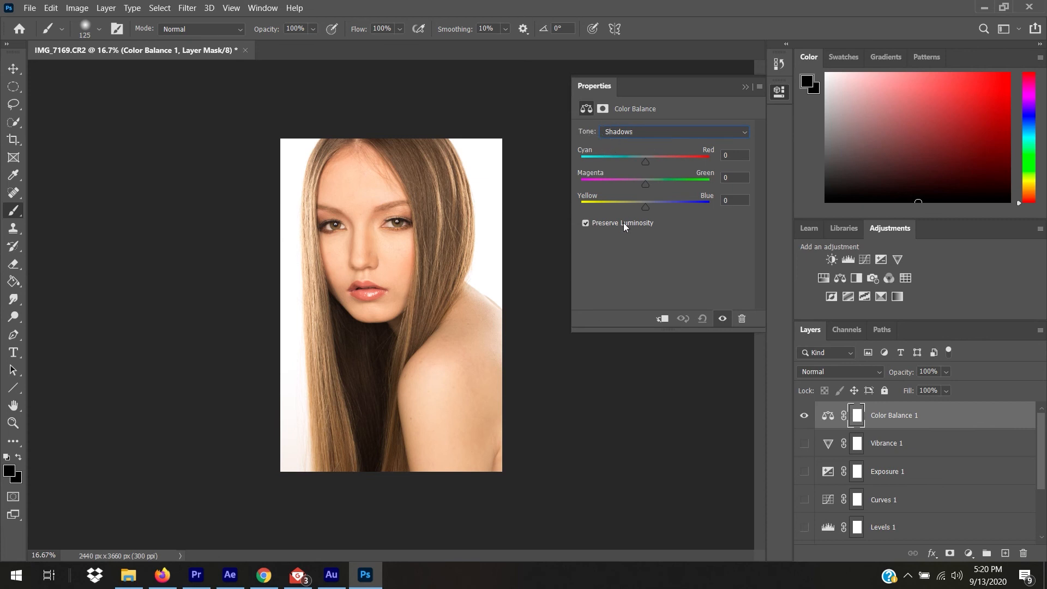
{"action": "left_click_drag", "start_coordinate": [645, 207], "coordinate": [669, 210]}
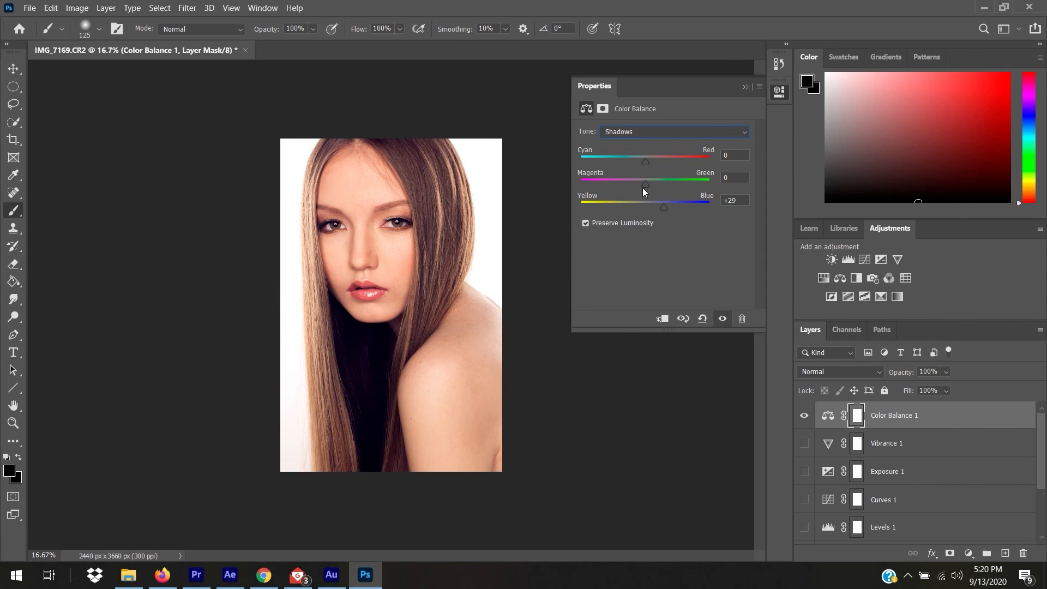
{"action": "left_click_drag", "start_coordinate": [645, 184], "coordinate": [661, 189]}
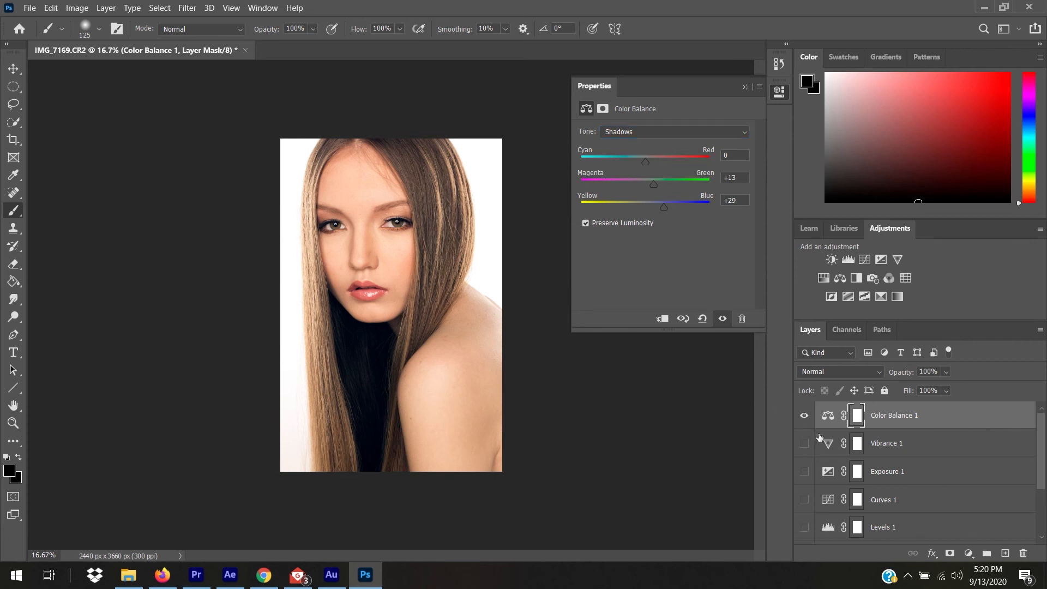
Toggle Color Balance 1 off and on to compare the before and after.
{"action": "left_click", "coordinate": [805, 418]}
{"action": "left_click", "coordinate": [805, 417]}
{"action": "left_click", "coordinate": [805, 417]}
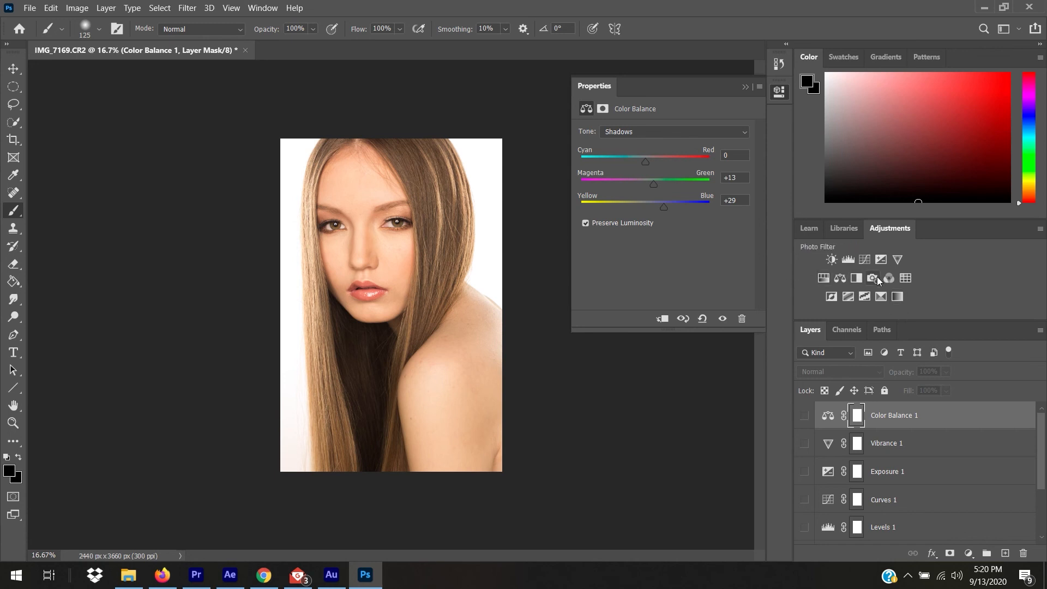
{"action": "left_click", "coordinate": [804, 417]}
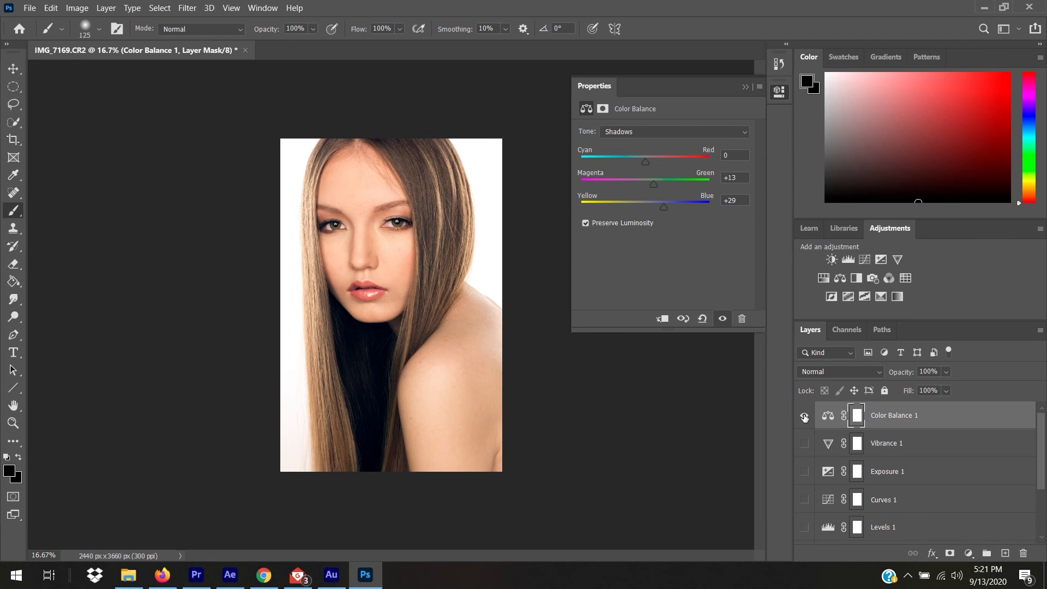
Set the midtones Cyan/Red to -9, hide Color Balance 1, and add a Black & White layer.
{"action": "left_click", "coordinate": [647, 134]}
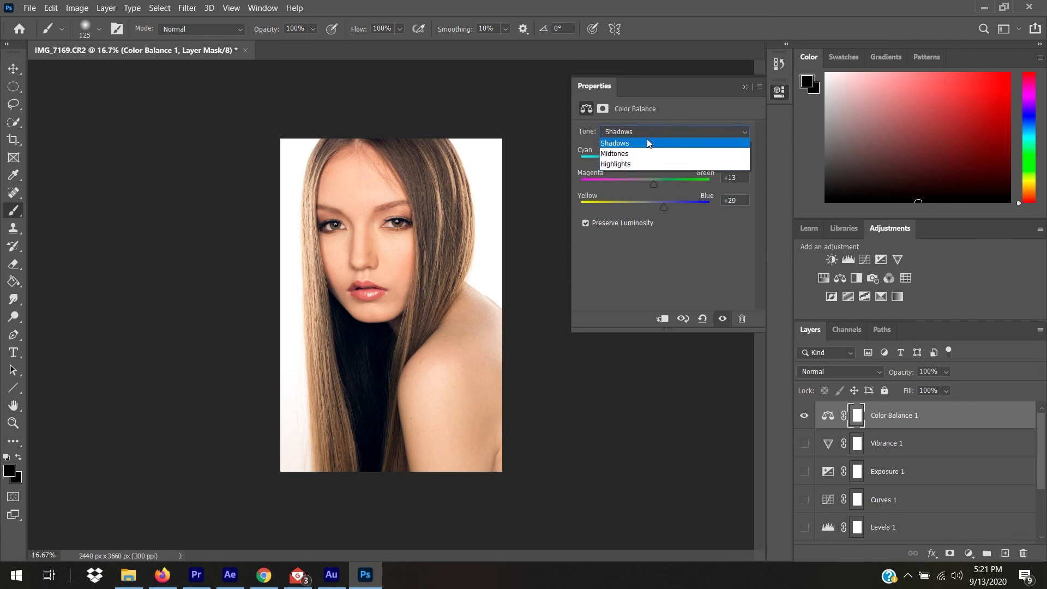
{"action": "left_click", "coordinate": [642, 154]}
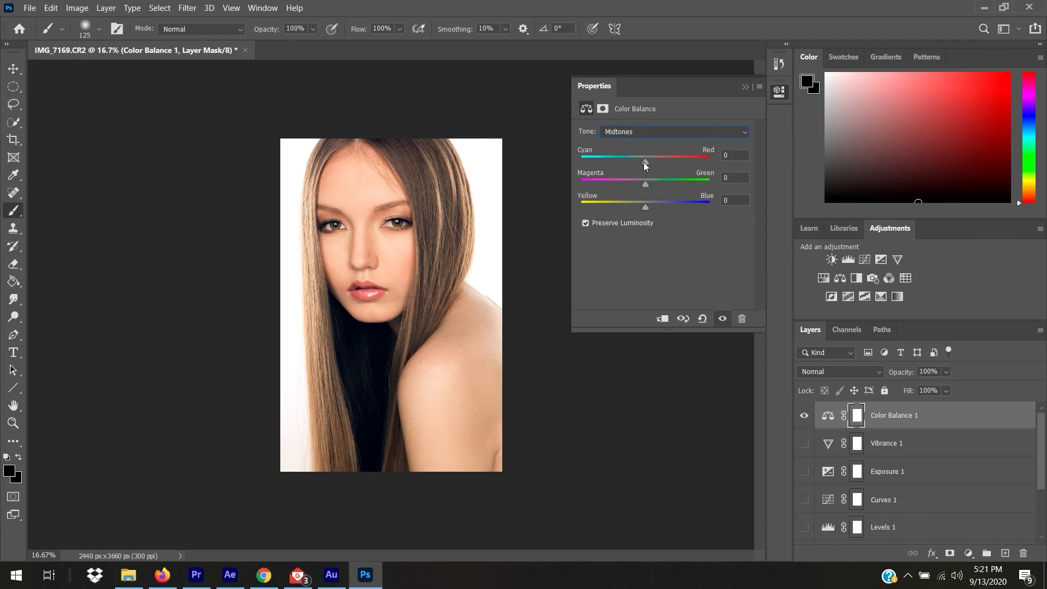
{"action": "left_click_drag", "start_coordinate": [646, 162], "coordinate": [672, 162]}
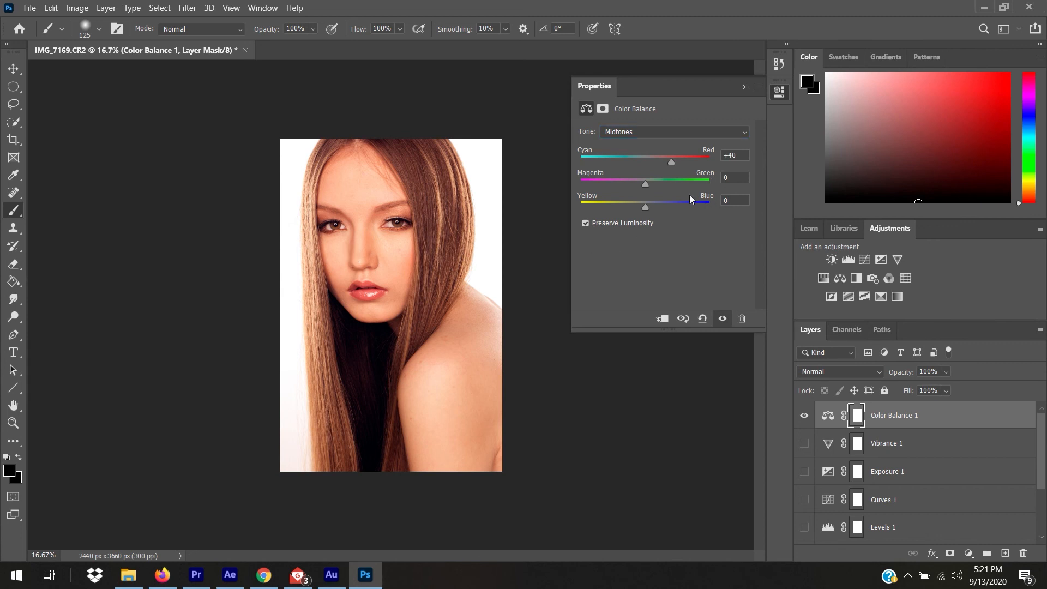
{"action": "left_click_drag", "start_coordinate": [669, 159], "coordinate": [638, 160]}
{"action": "left_click", "coordinate": [803, 415]}
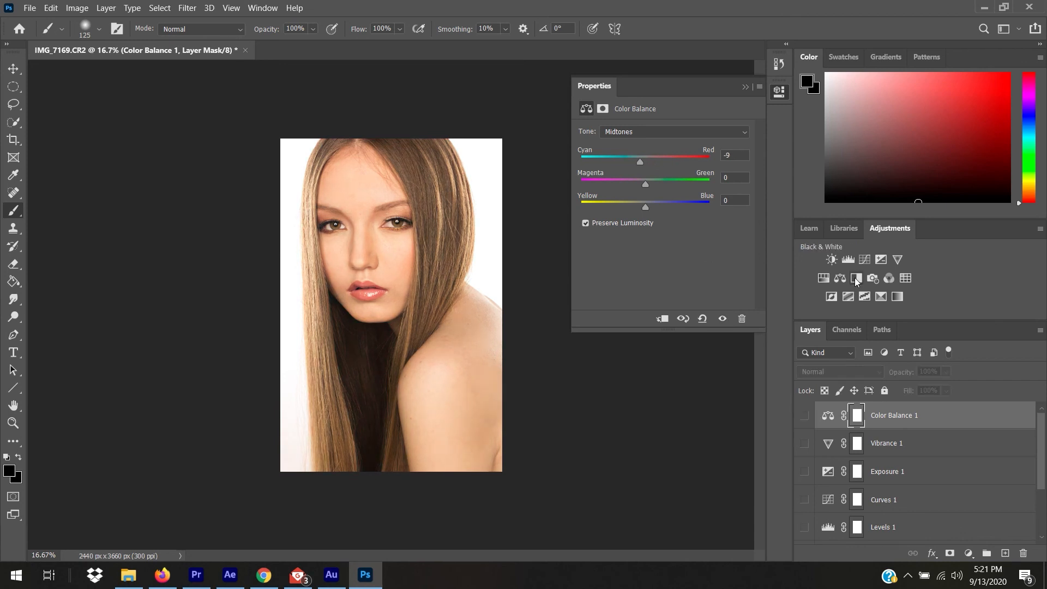
{"action": "left_click", "coordinate": [855, 279]}
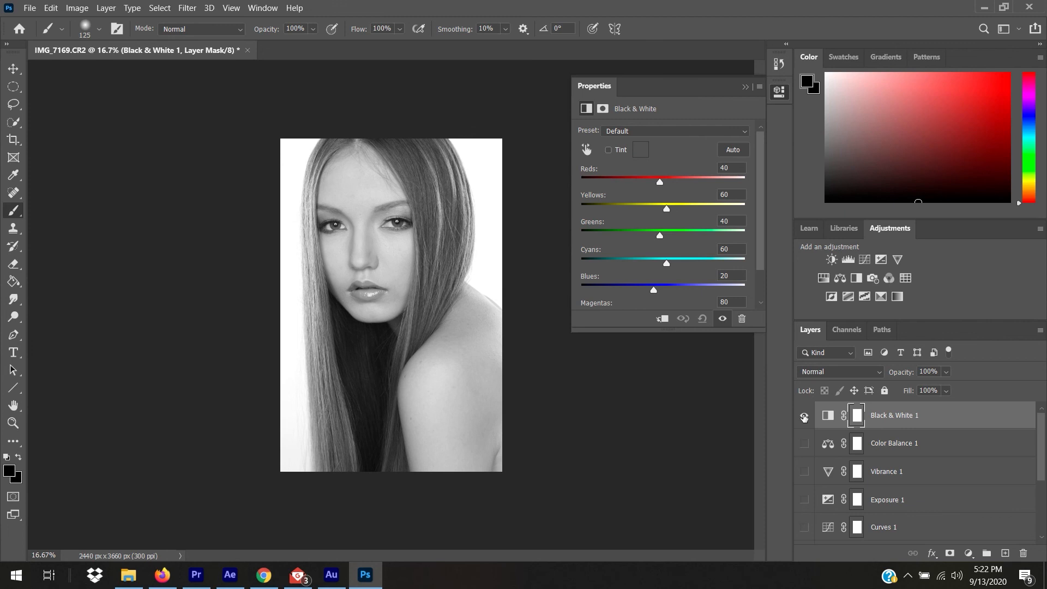
Hide Black & White 1 so the portrait returns to its original colours.
{"action": "left_click", "coordinate": [804, 417]}
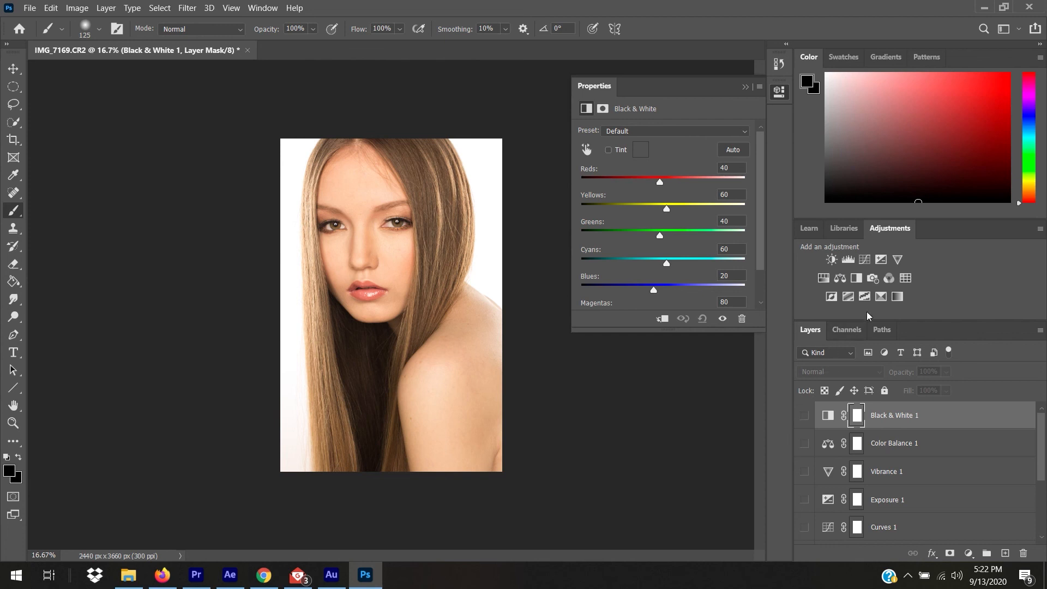
Add a Photo Filter layer, trying Cooling Filter (80), and set it to Cyan at 100% density.
{"action": "left_click", "coordinate": [873, 279]}
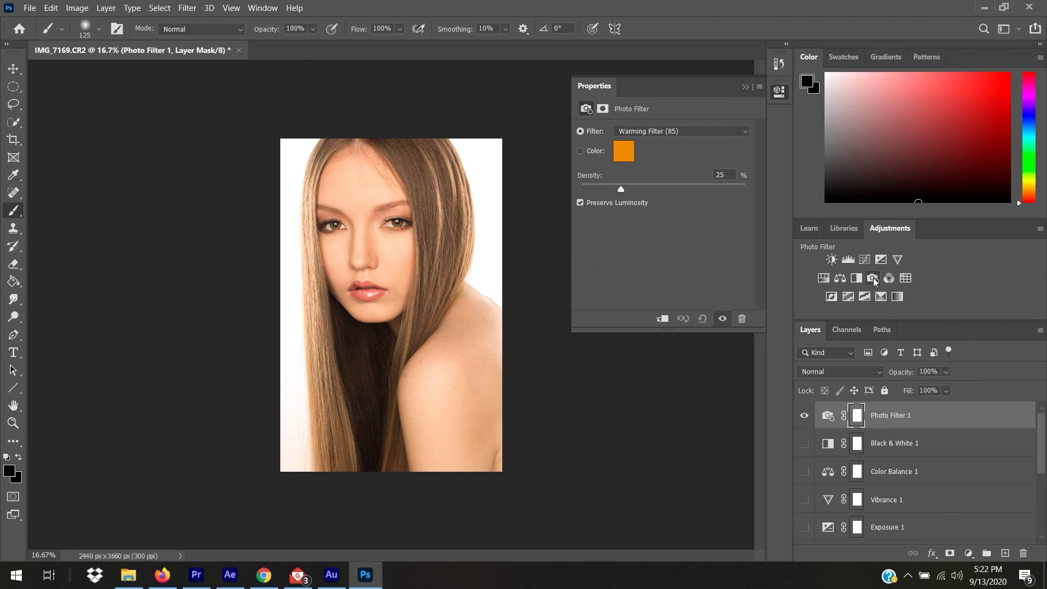
{"action": "left_click", "coordinate": [685, 130]}
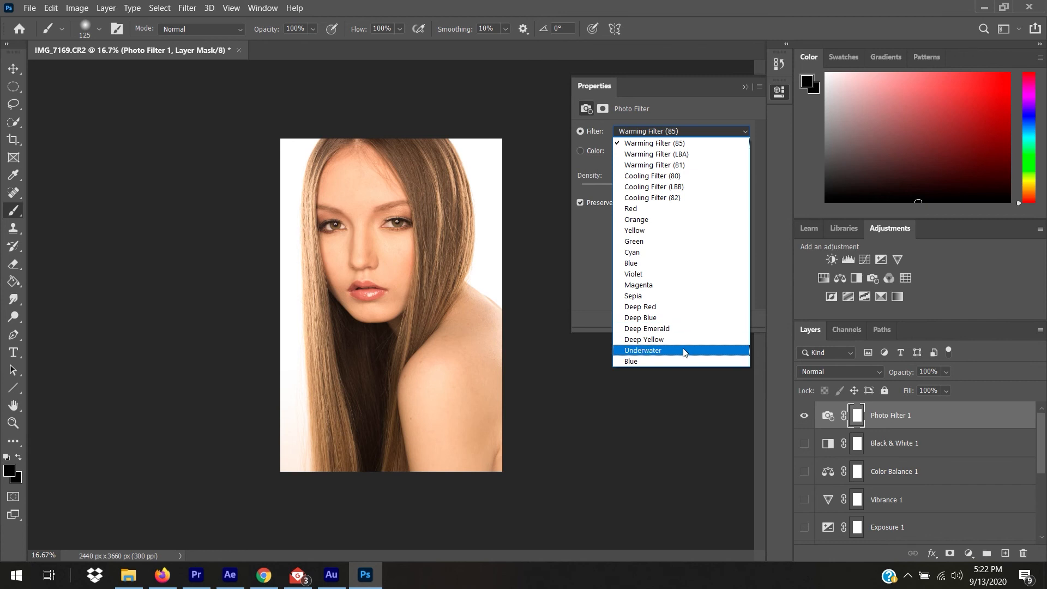
{"action": "left_click", "coordinate": [686, 175]}
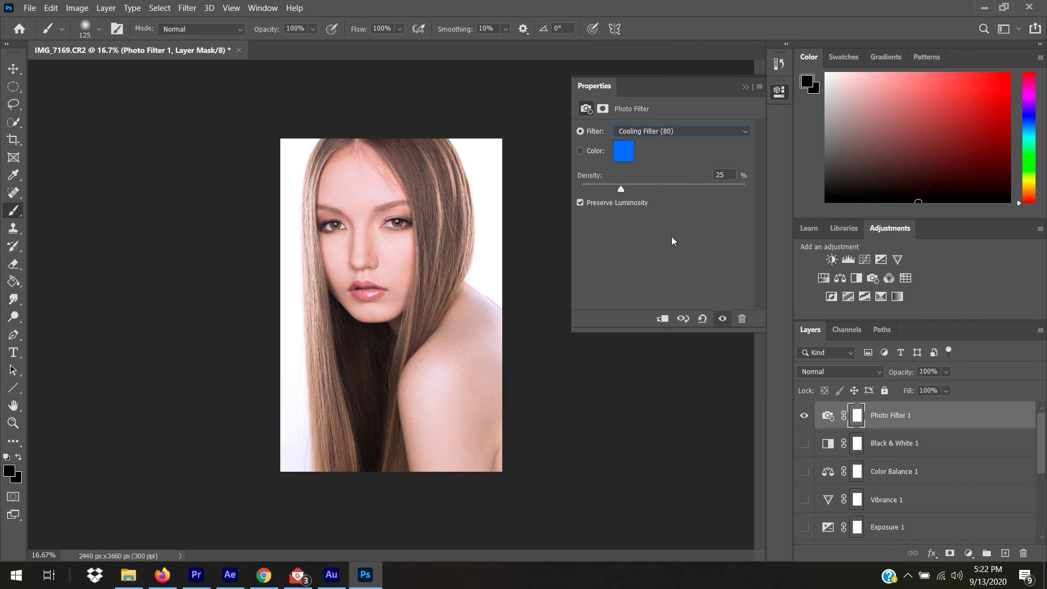
{"action": "left_click_drag", "start_coordinate": [620, 187], "coordinate": [578, 197]}
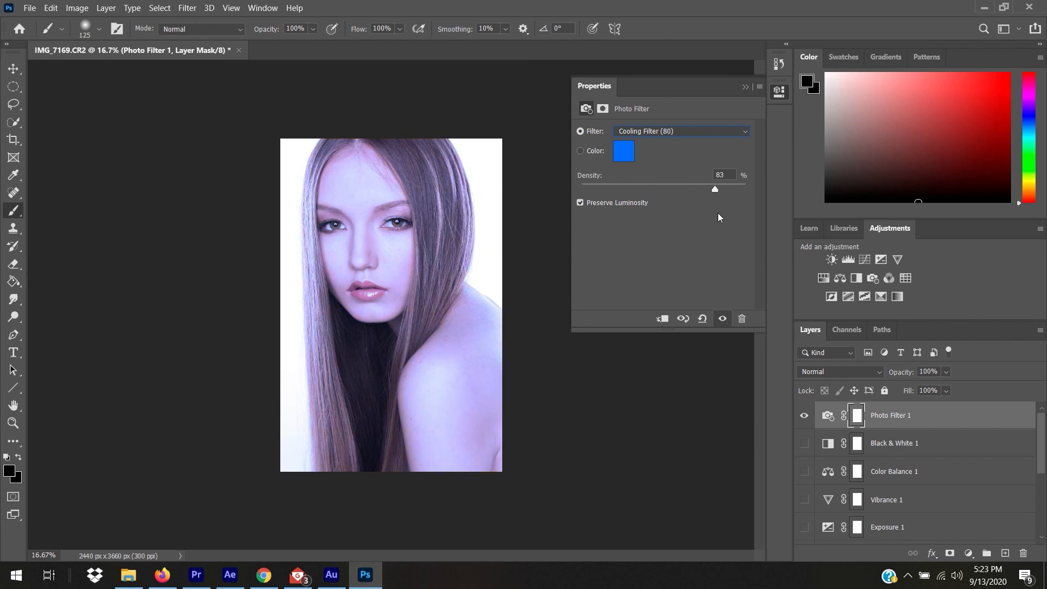
{"action": "left_click_drag", "start_coordinate": [710, 188], "coordinate": [755, 224]}
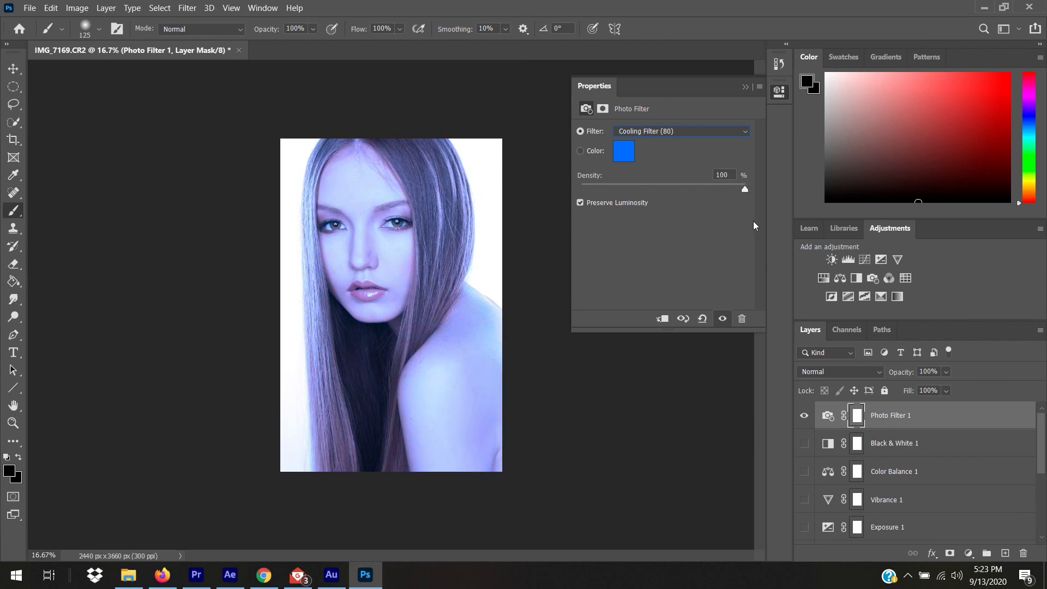
{"action": "left_click", "coordinate": [690, 129]}
{"action": "left_click", "coordinate": [681, 250]}
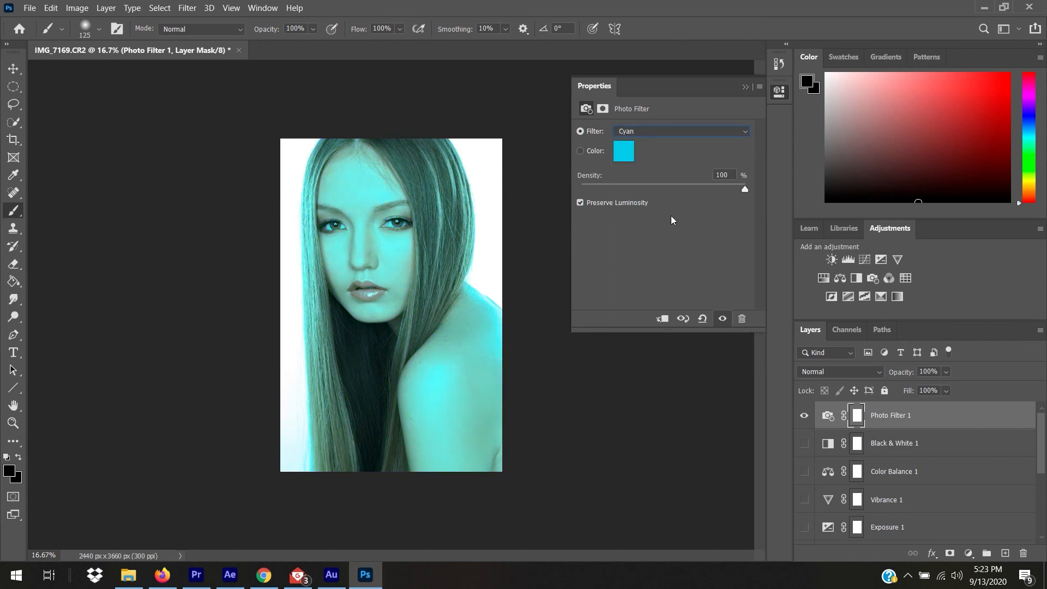
Lower the cyan filter density to 60% and hide Photo Filter 1.
{"action": "left_click_drag", "start_coordinate": [743, 189], "coordinate": [665, 189]}
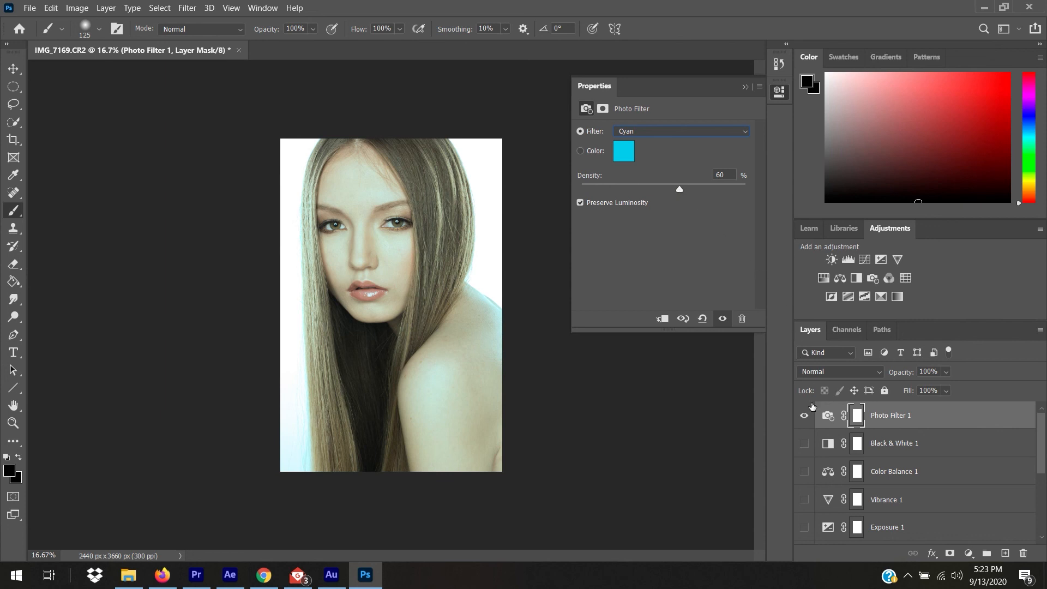
{"action": "left_click", "coordinate": [804, 416]}
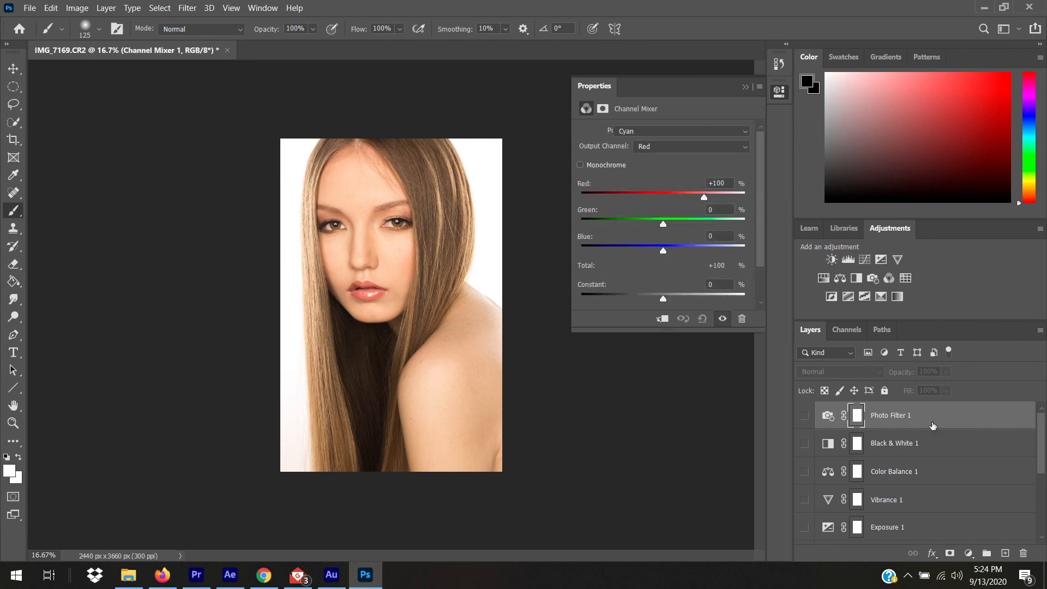
Add a Channel Mixer on Red output, undo a Red +140 boost, and retype the Green value.
{"action": "left_click", "coordinate": [890, 279]}
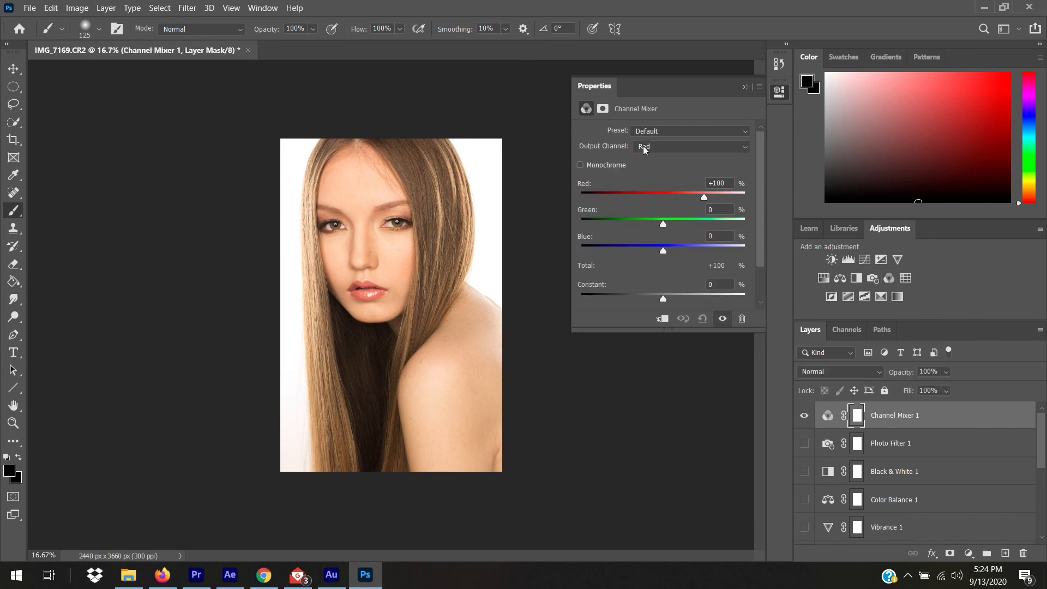
{"action": "left_click", "coordinate": [684, 147]}
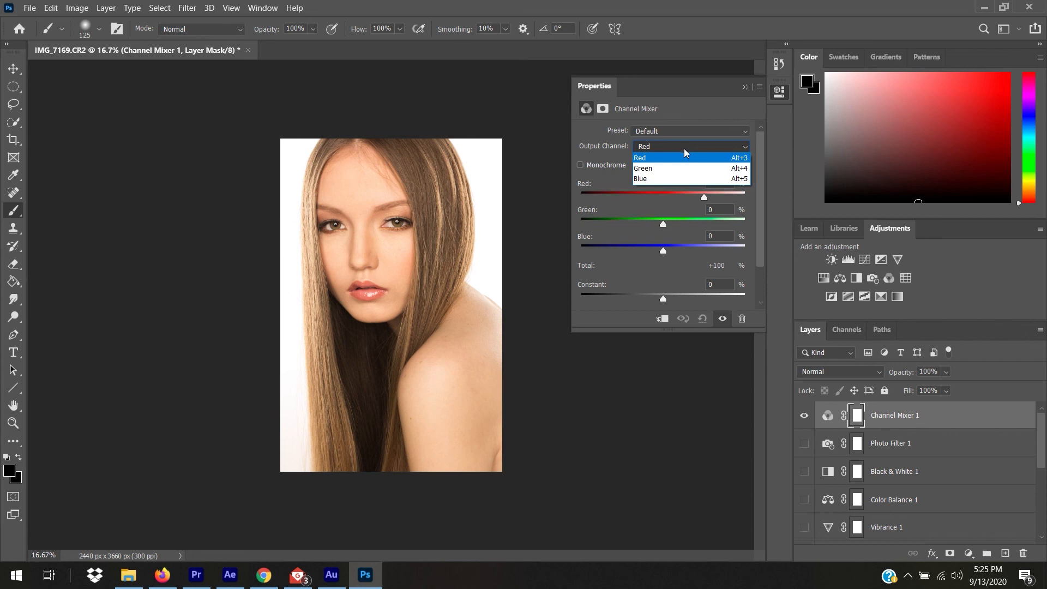
{"action": "left_click", "coordinate": [685, 158]}
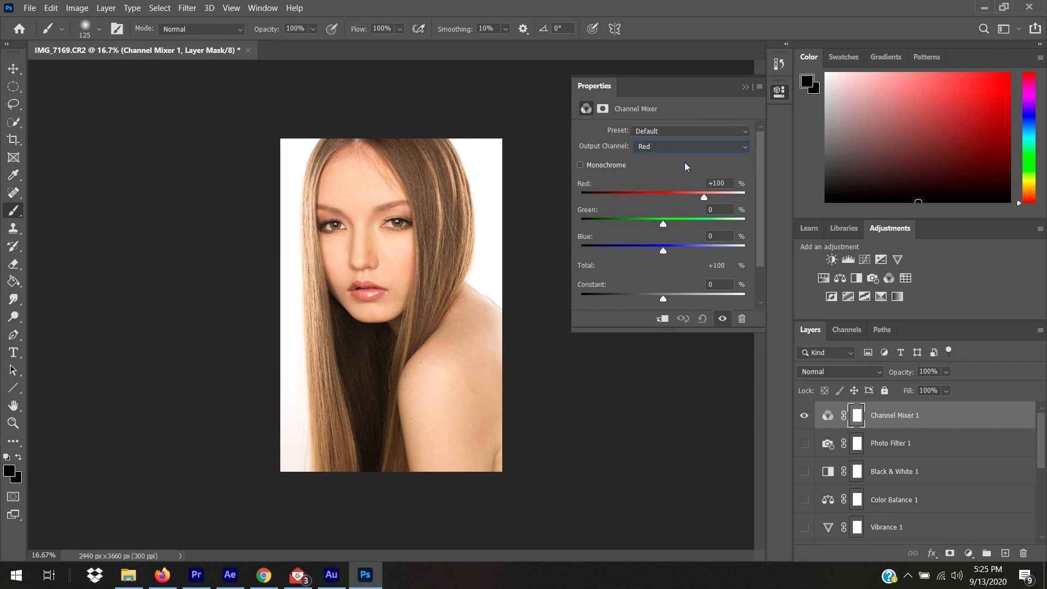
{"action": "left_click_drag", "start_coordinate": [704, 197], "coordinate": [720, 198]}
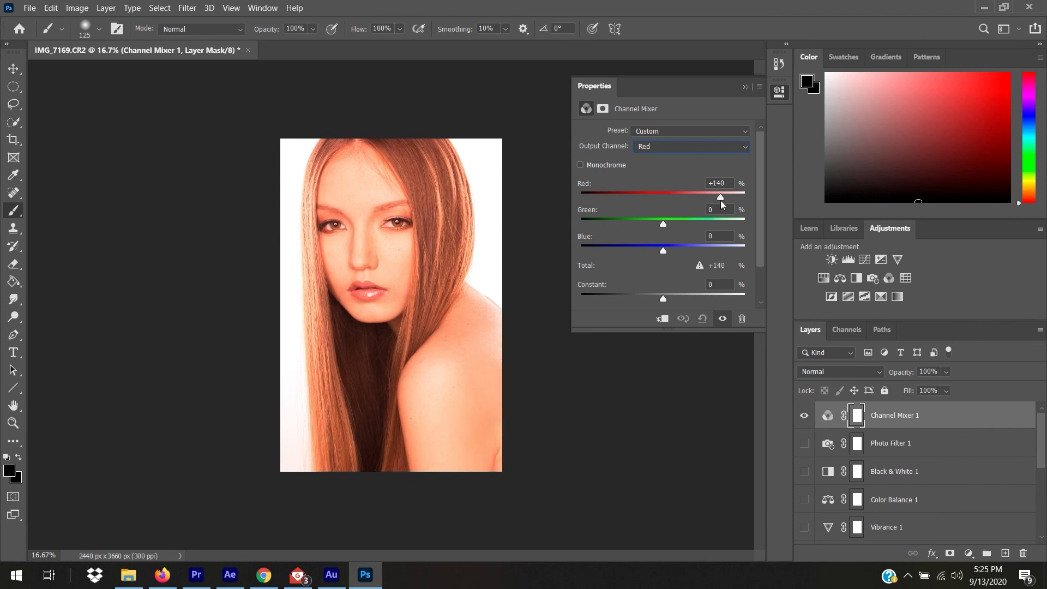
{"action": "key", "text": "ctrl+z"}
{"action": "left_click_drag", "start_coordinate": [663, 225], "coordinate": [664, 228]}
{"action": "left_click_drag", "start_coordinate": [720, 210], "coordinate": [701, 210]}
{"action": "type", "text": "10"}
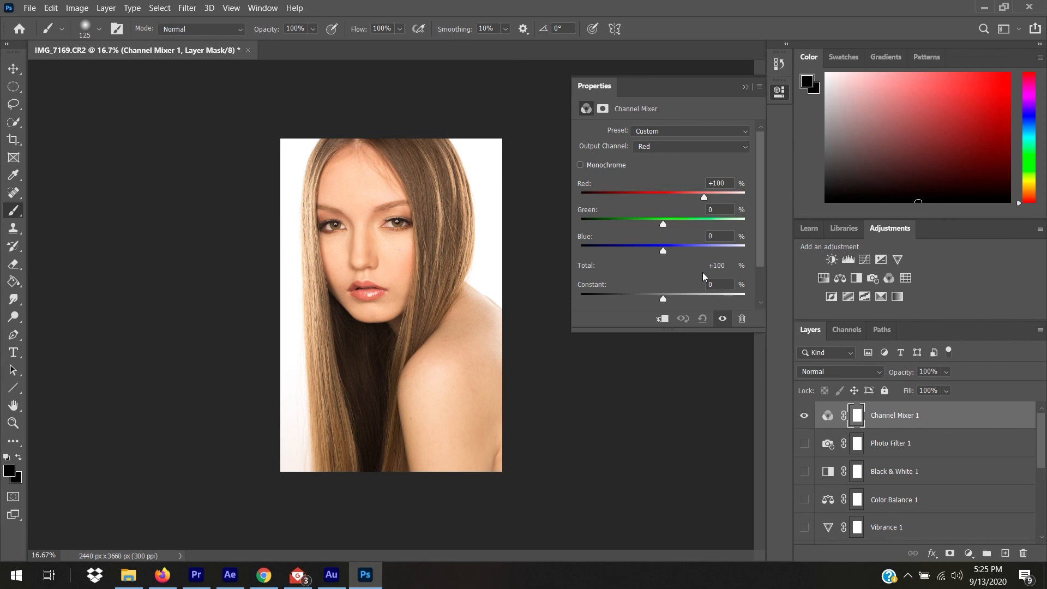
Try Red +87, settle on Red +93 in Channel Mixer 1, then hide the layer.
{"action": "left_click_drag", "start_coordinate": [761, 228], "coordinate": [760, 272]}
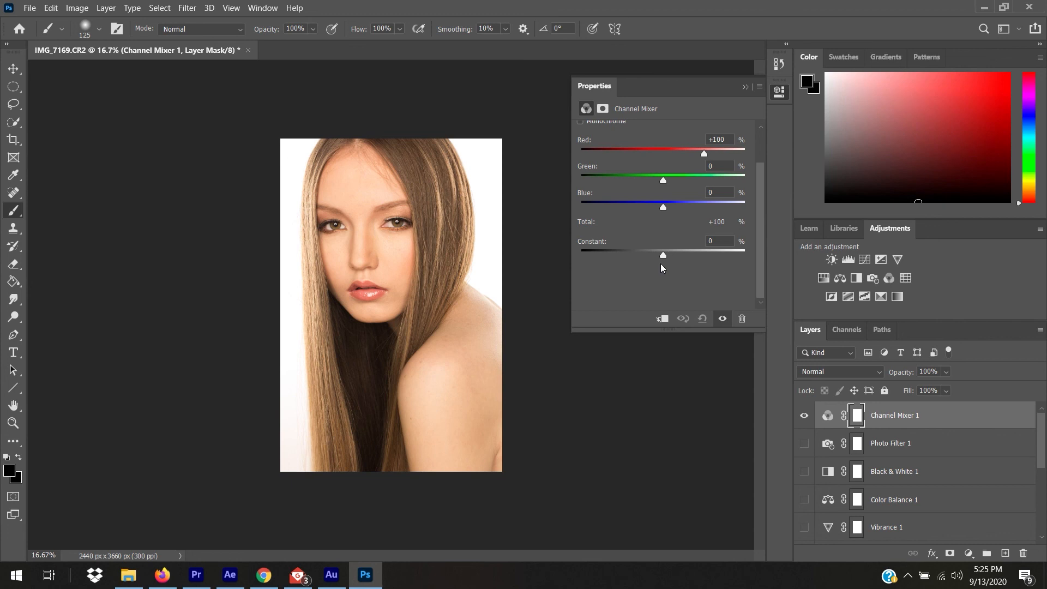
{"action": "left_click_drag", "start_coordinate": [704, 155], "coordinate": [699, 155]}
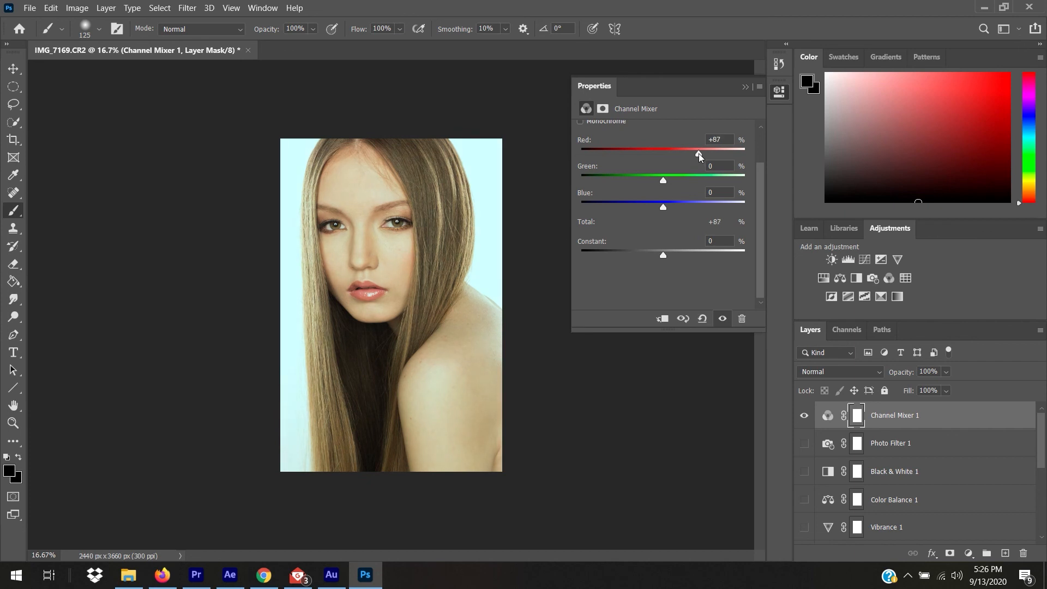
{"action": "left_click_drag", "start_coordinate": [698, 155], "coordinate": [702, 155]}
{"action": "left_click_drag", "start_coordinate": [761, 234], "coordinate": [761, 210]}
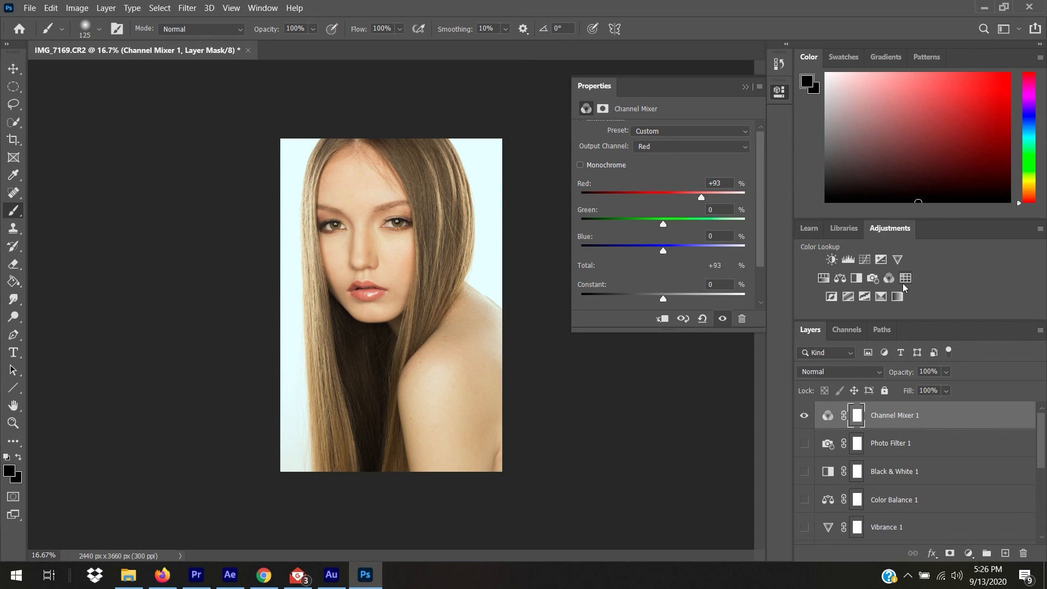
{"action": "left_click", "coordinate": [804, 415]}
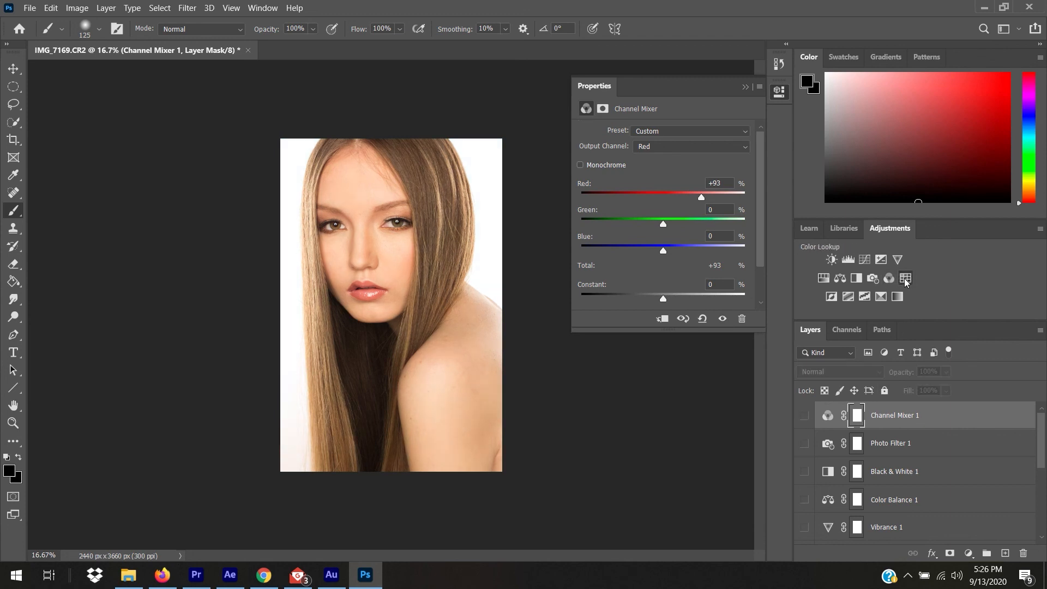
Add a Color Lookup layer using the Candlelight.CUBE 3DLUT, then hide it.
{"action": "left_click", "coordinate": [905, 278]}
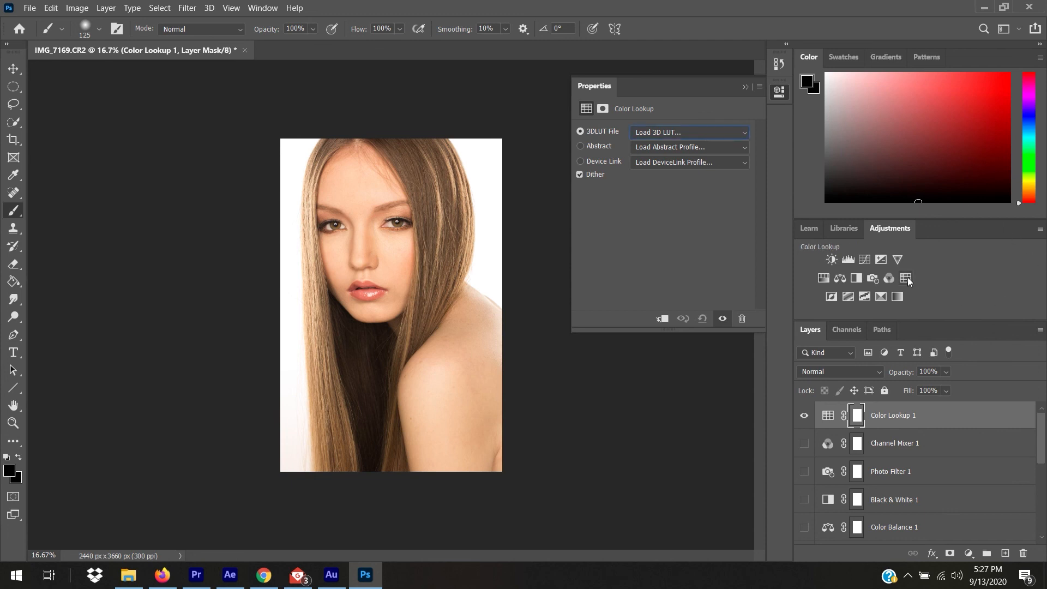
{"action": "left_click", "coordinate": [714, 132]}
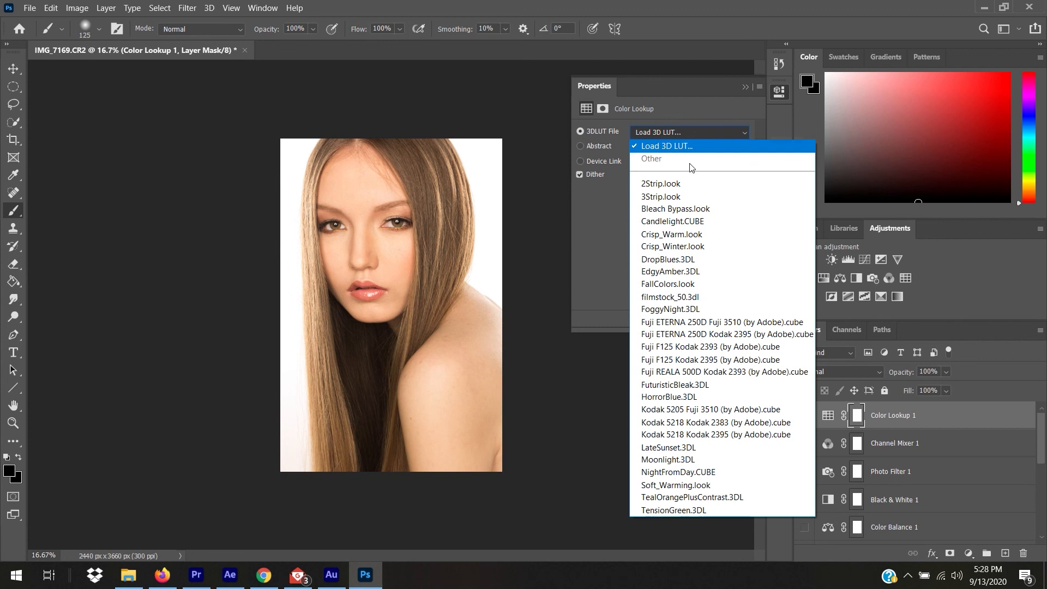
{"action": "left_click", "coordinate": [697, 220]}
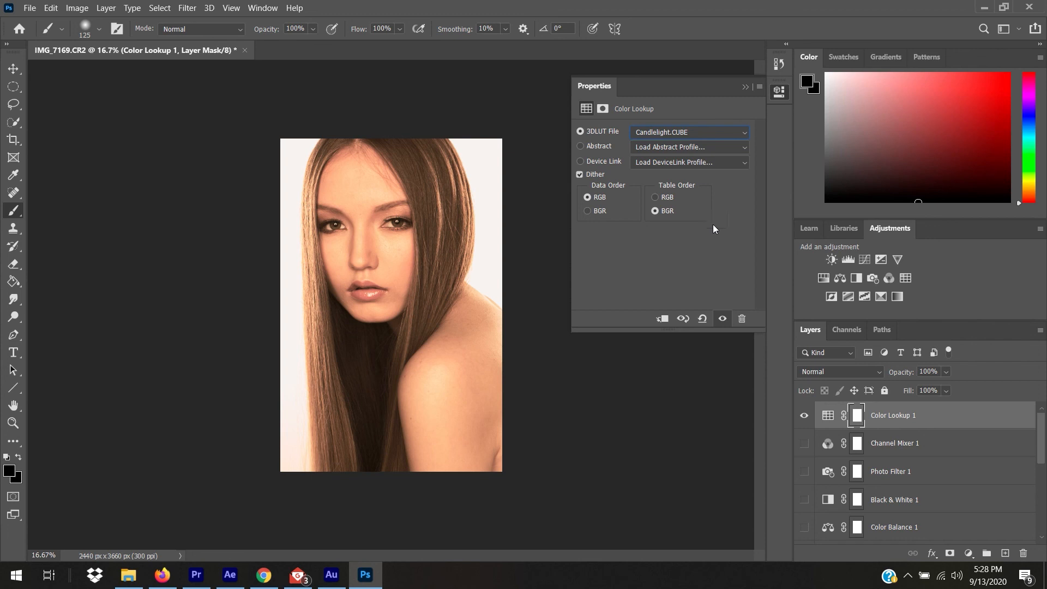
{"action": "left_click", "coordinate": [803, 415]}
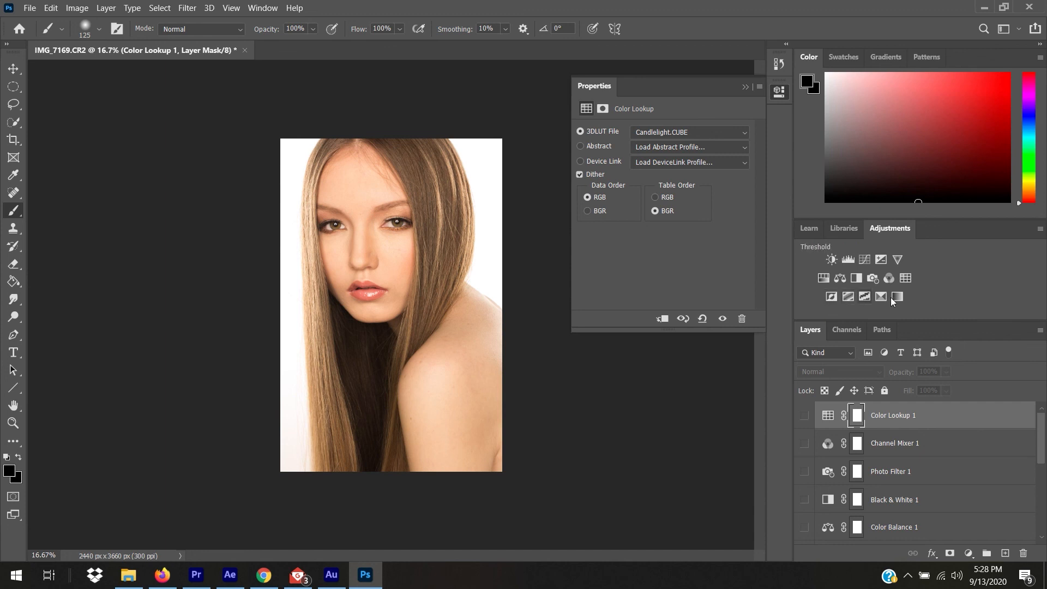
Add Invert and 4-level Posterize adjustment layers, then hide Posterize 1.
{"action": "left_click", "coordinate": [831, 296]}
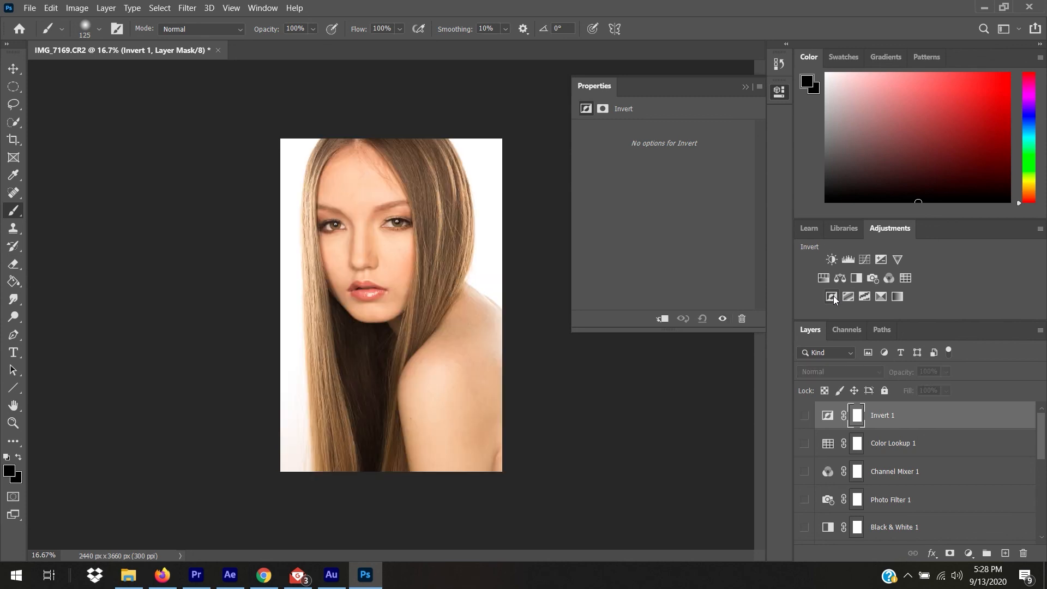
{"action": "left_click", "coordinate": [846, 296]}
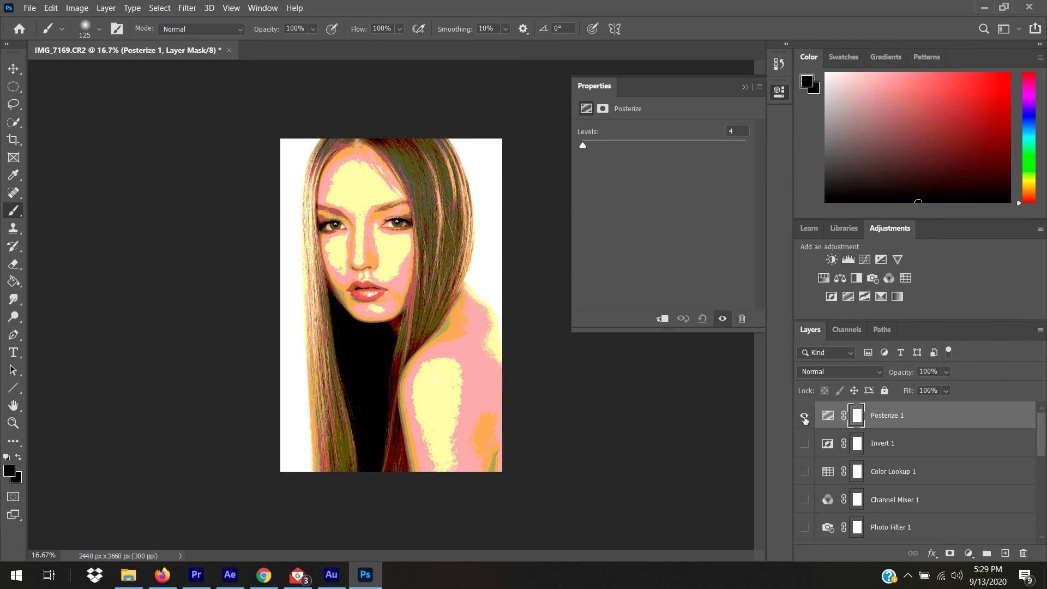
{"action": "left_click", "coordinate": [804, 417]}
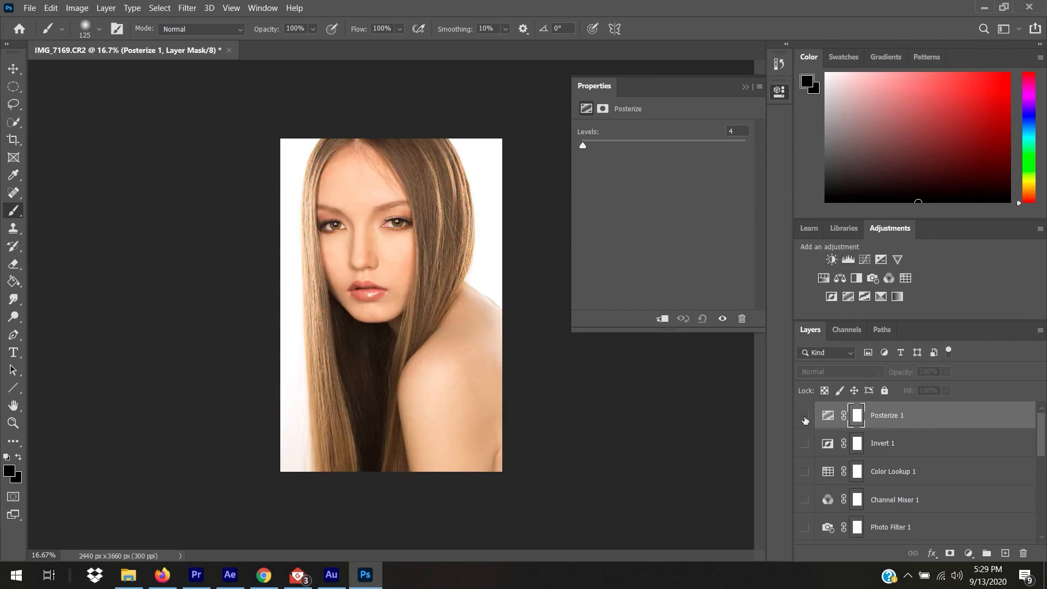
Add a Threshold layer at level 153, then trial-crop the image's bottom edge upward.
{"action": "left_click", "coordinate": [865, 298]}
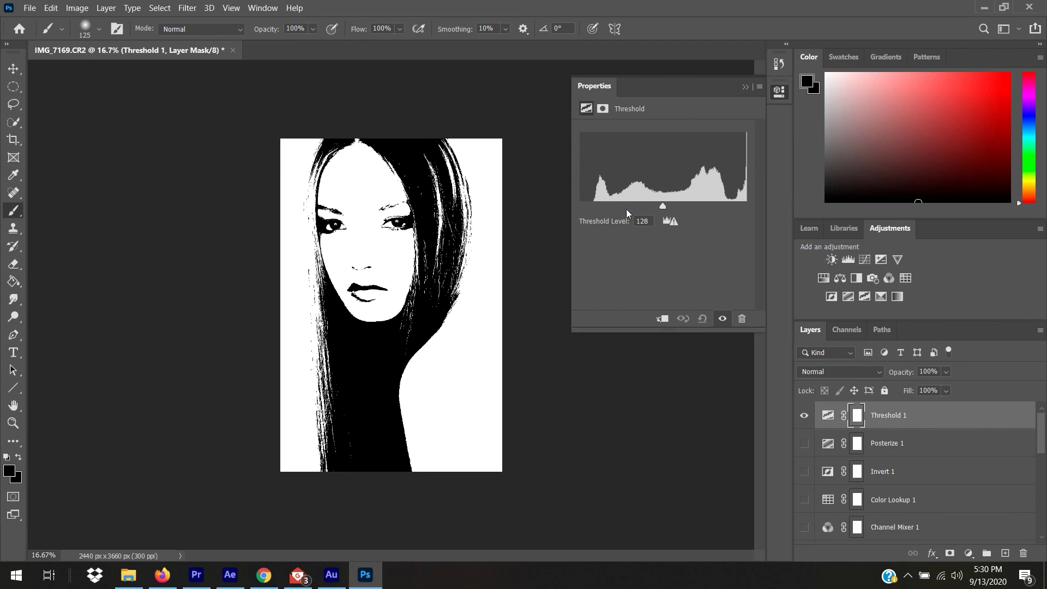
{"action": "mouse_move", "coordinate": [662, 207]}
{"action": "left_mouse_down"}
{"action": "mouse_move", "coordinate": [686, 205]}
{"action": "mouse_move", "coordinate": [606, 208]}
{"action": "mouse_move", "coordinate": [688, 210]}
{"action": "mouse_move", "coordinate": [680, 211]}
{"action": "left_mouse_up"}
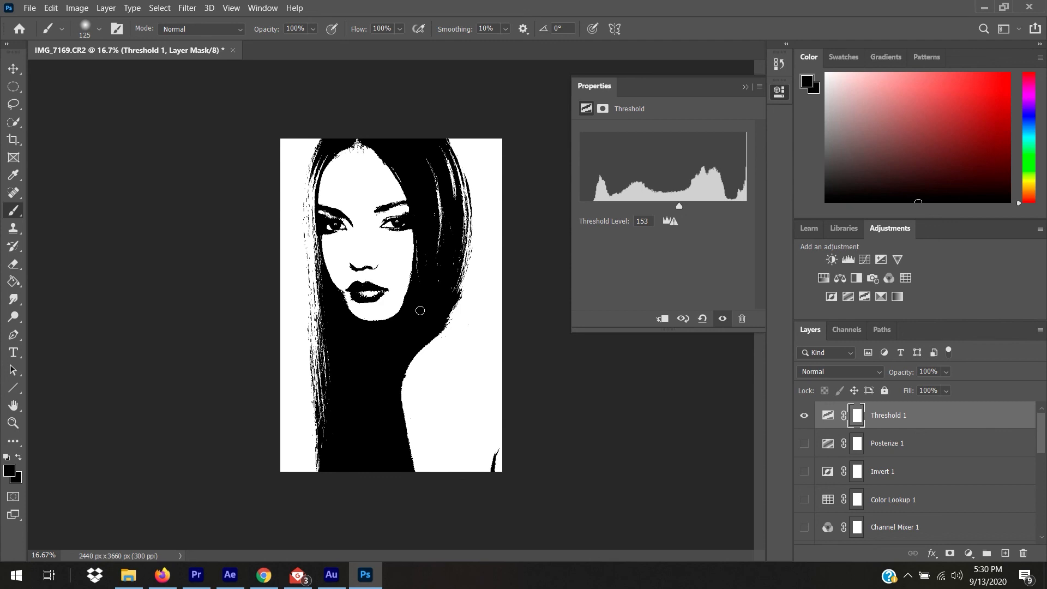
{"action": "key", "text": "c"}
{"action": "key", "text": "Escape"}
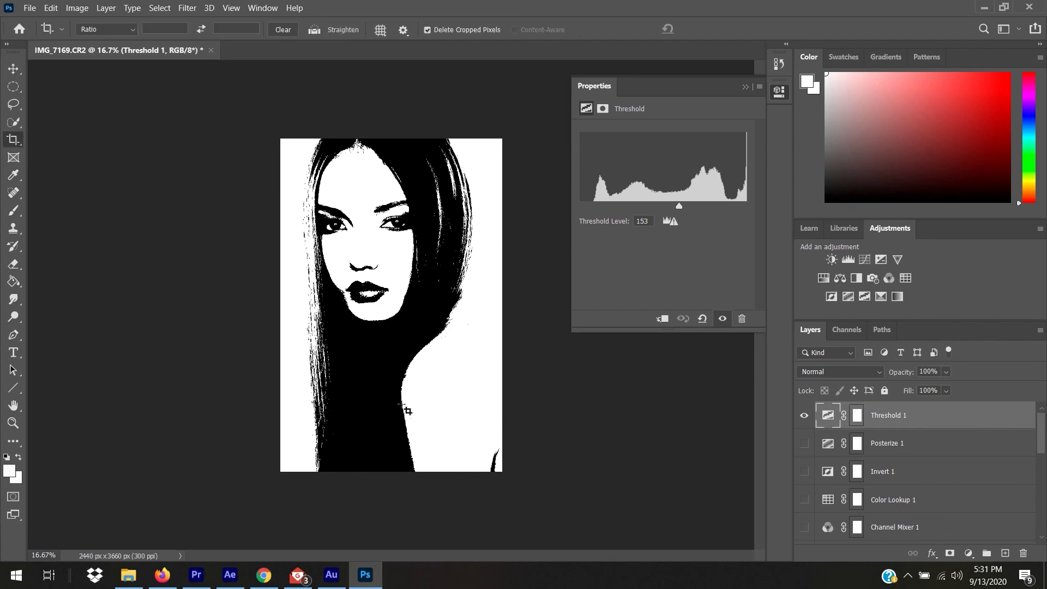
{"action": "left_click", "coordinate": [13, 140]}
{"action": "left_click_drag", "start_coordinate": [403, 470], "coordinate": [402, 405]}
{"action": "key", "text": "Return"}
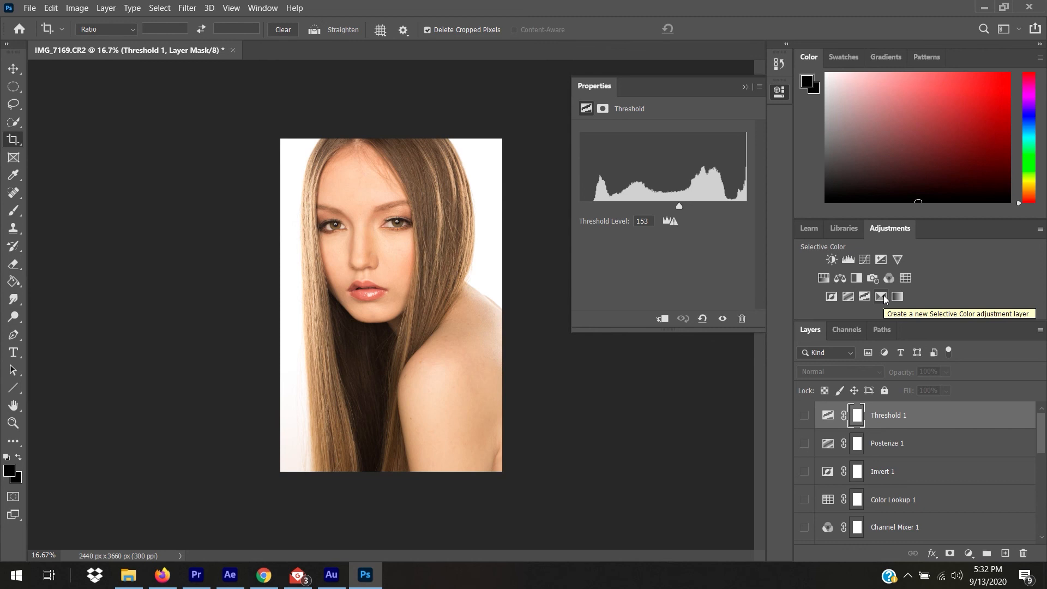
Add a Selective Color layer with Reds at Cyan +100 and Magenta +100 in Absolute mode.
{"action": "left_click", "coordinate": [884, 296]}
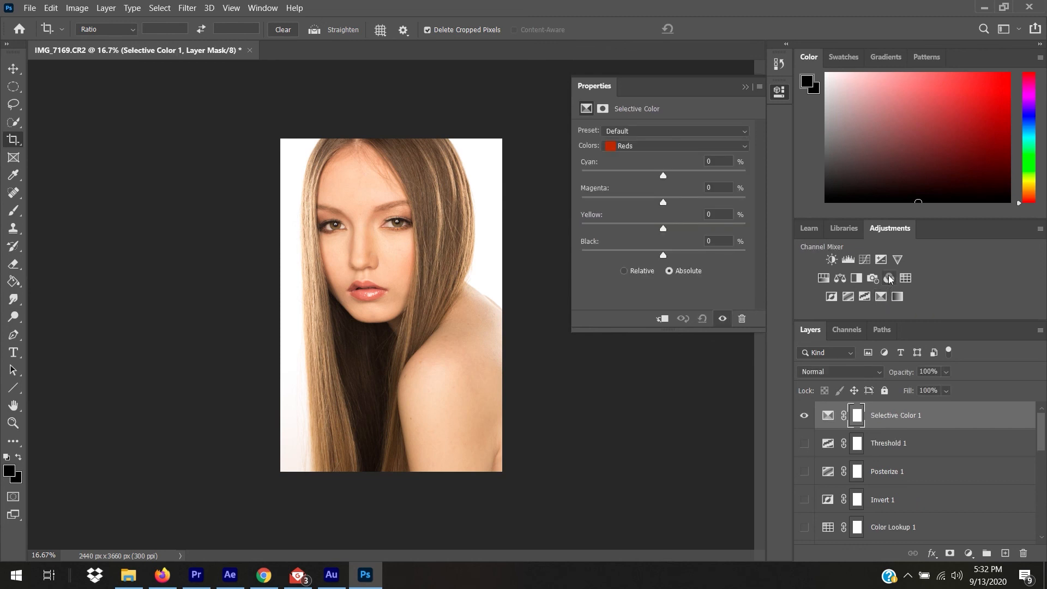
{"action": "left_click", "coordinate": [666, 145]}
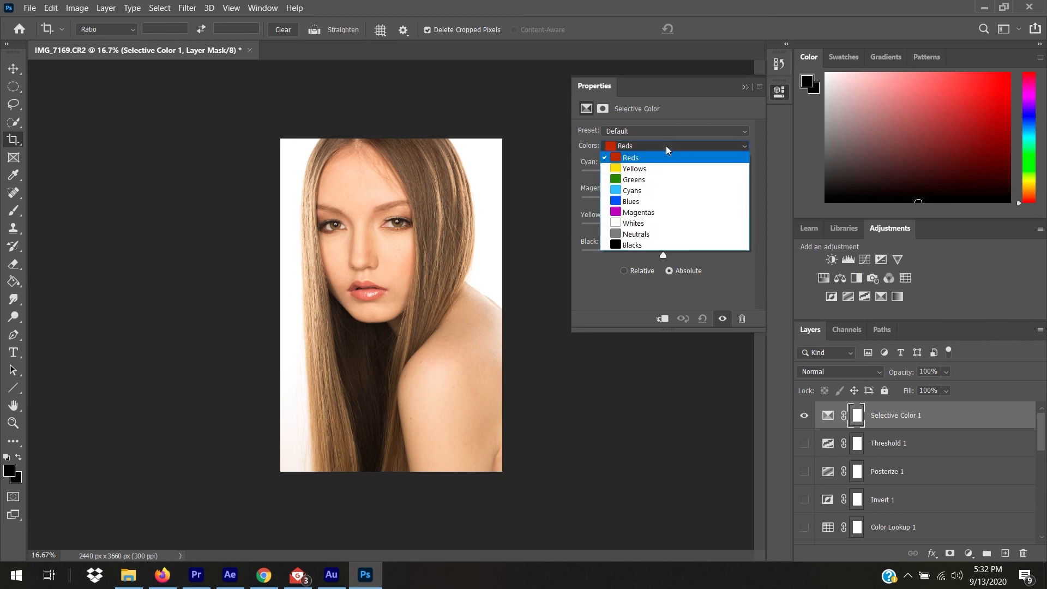
{"action": "left_click", "coordinate": [666, 156]}
{"action": "left_click", "coordinate": [682, 149]}
{"action": "left_click", "coordinate": [683, 159]}
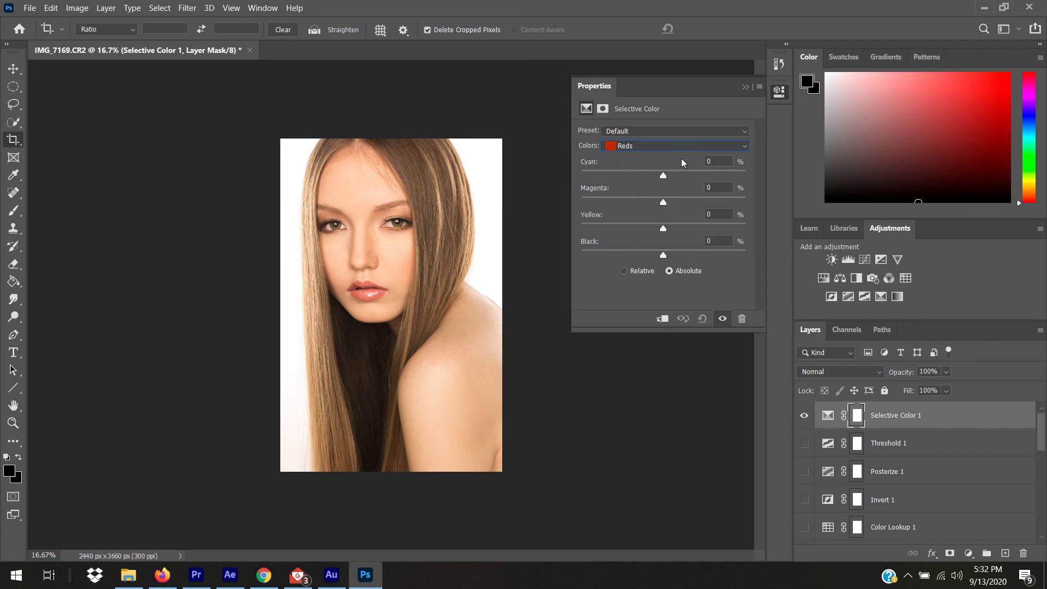
{"action": "left_click_drag", "start_coordinate": [663, 174], "coordinate": [751, 214]}
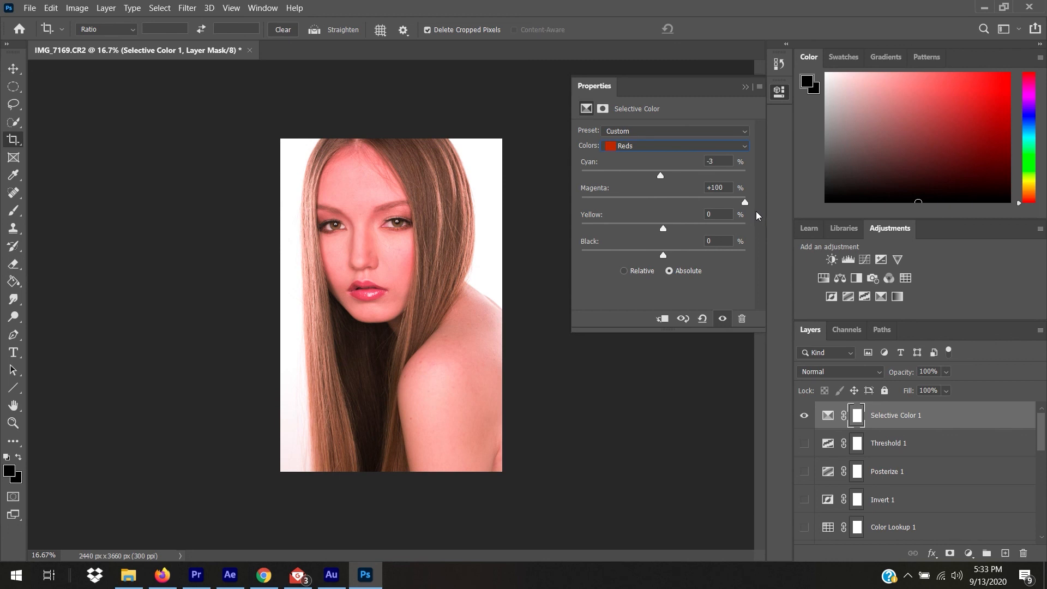
{"action": "left_click_drag", "start_coordinate": [745, 201], "coordinate": [664, 199]}
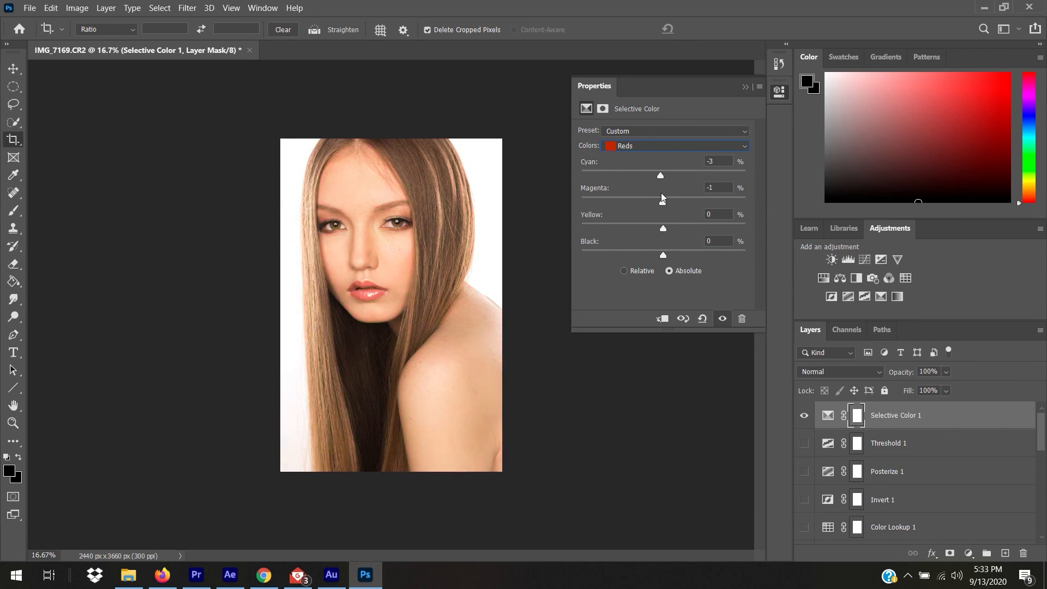
{"action": "left_click", "coordinate": [636, 271]}
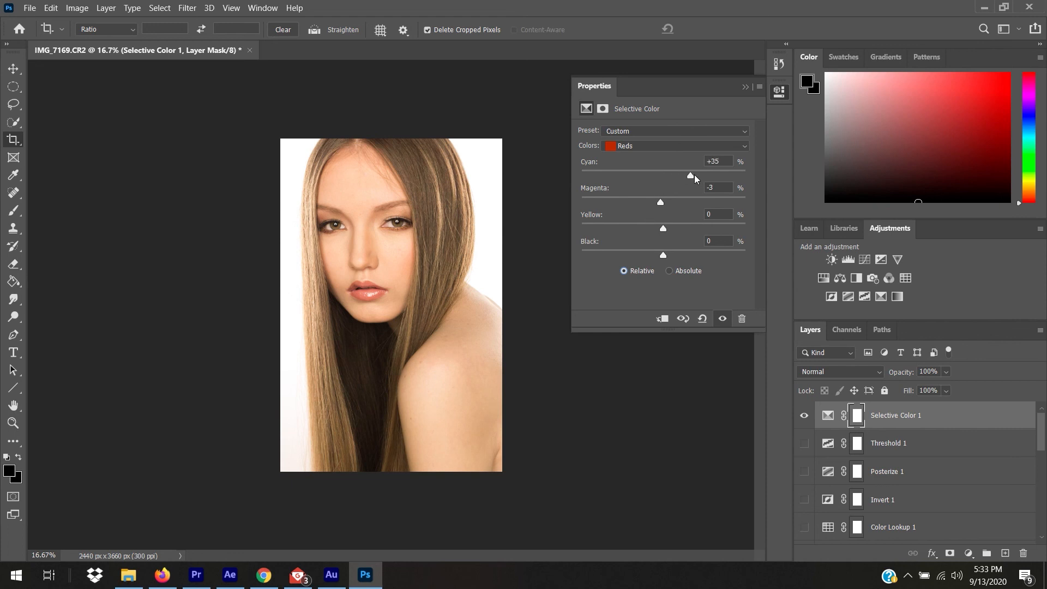
{"action": "left_click_drag", "start_coordinate": [710, 176], "coordinate": [699, 175]}
{"action": "left_click", "coordinate": [669, 271]}
{"action": "left_click_drag", "start_coordinate": [658, 201], "coordinate": [750, 207]}
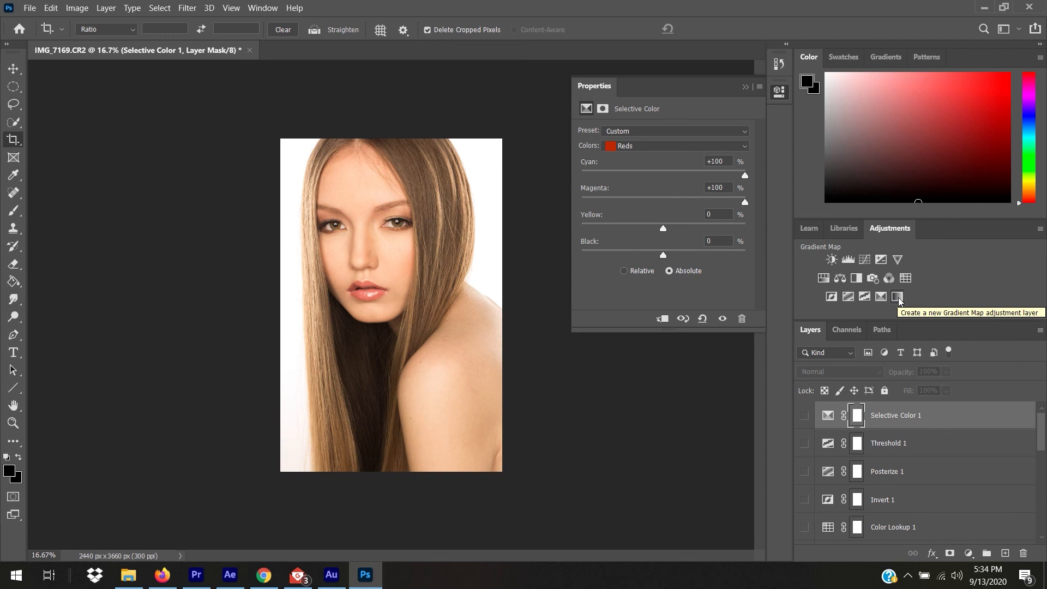
Add a Gradient Map layer and set its left gradient stop to red ff0000.
{"action": "left_click", "coordinate": [898, 297]}
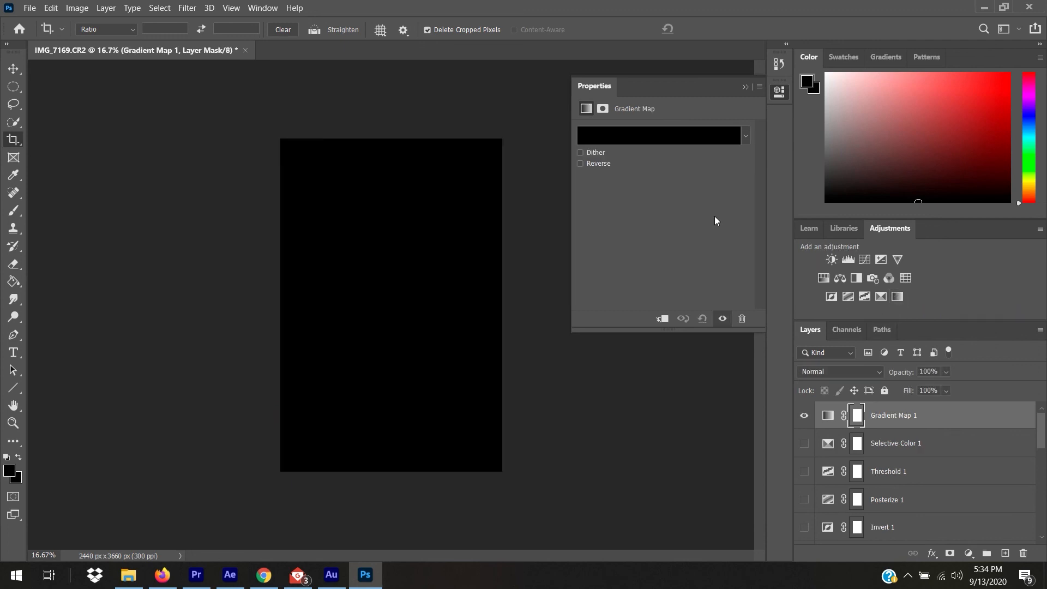
{"action": "left_click", "coordinate": [618, 141]}
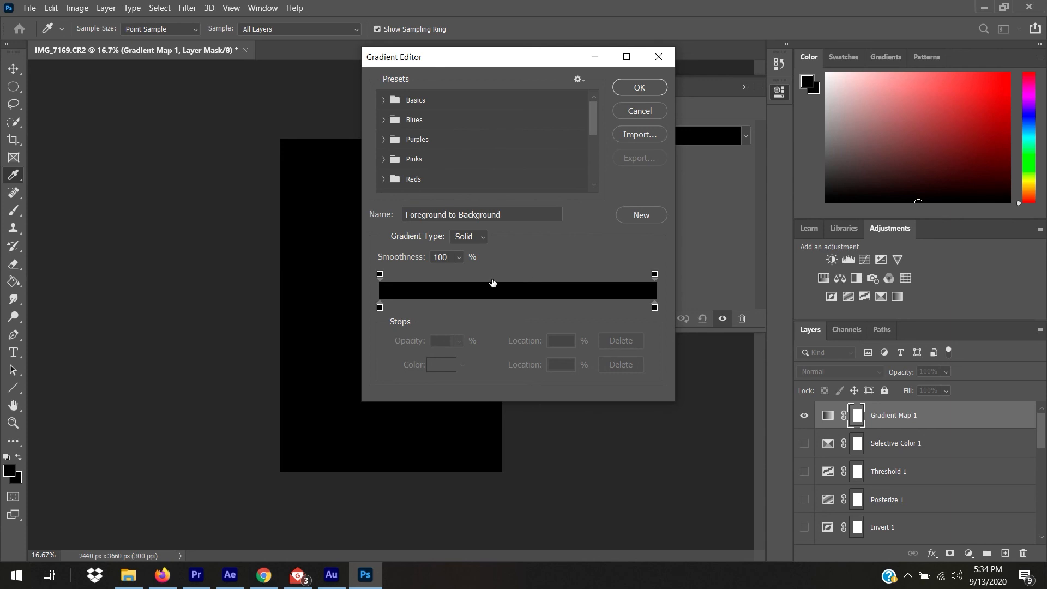
{"action": "left_click", "coordinate": [380, 306]}
{"action": "double_click", "coordinate": [380, 305]}
{"action": "type", "text": "ff0000"}
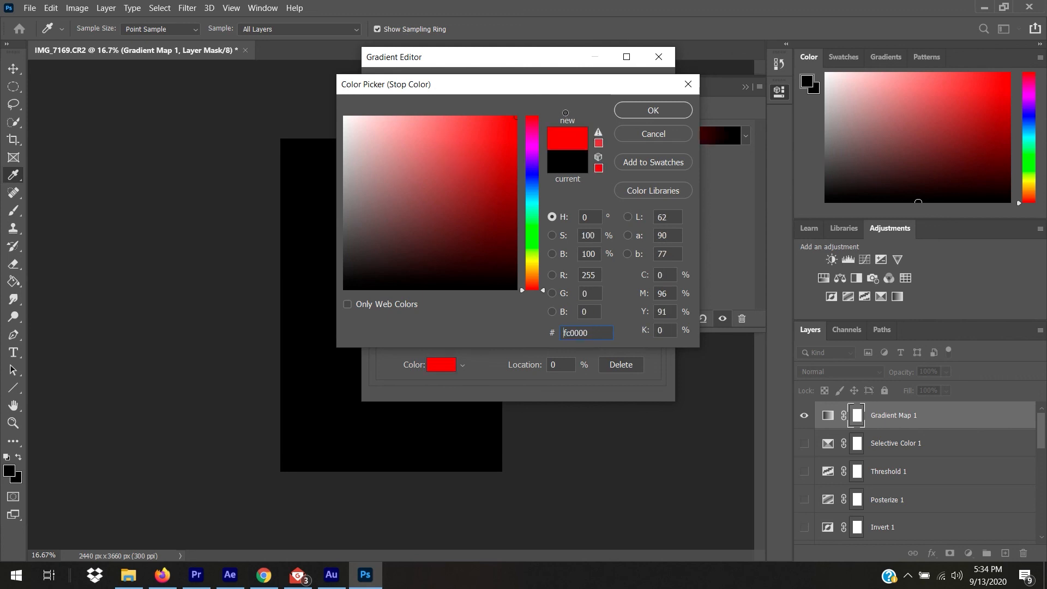
{"action": "left_click", "coordinate": [669, 106]}
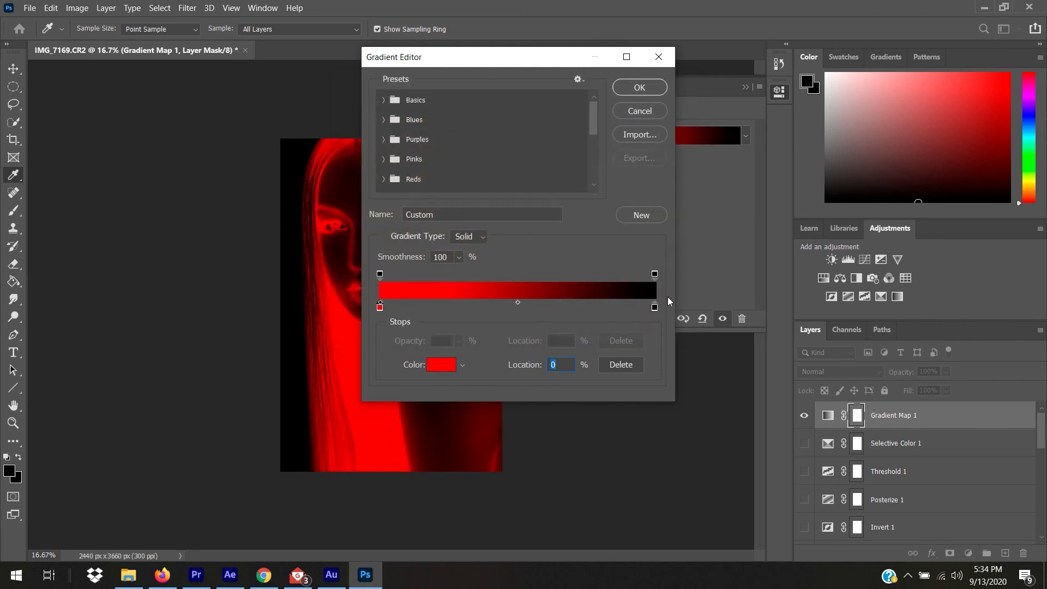
Set the right gradient stop to yellow ffd800 and accept the red-to-yellow gradient.
{"action": "double_click", "coordinate": [654, 308]}
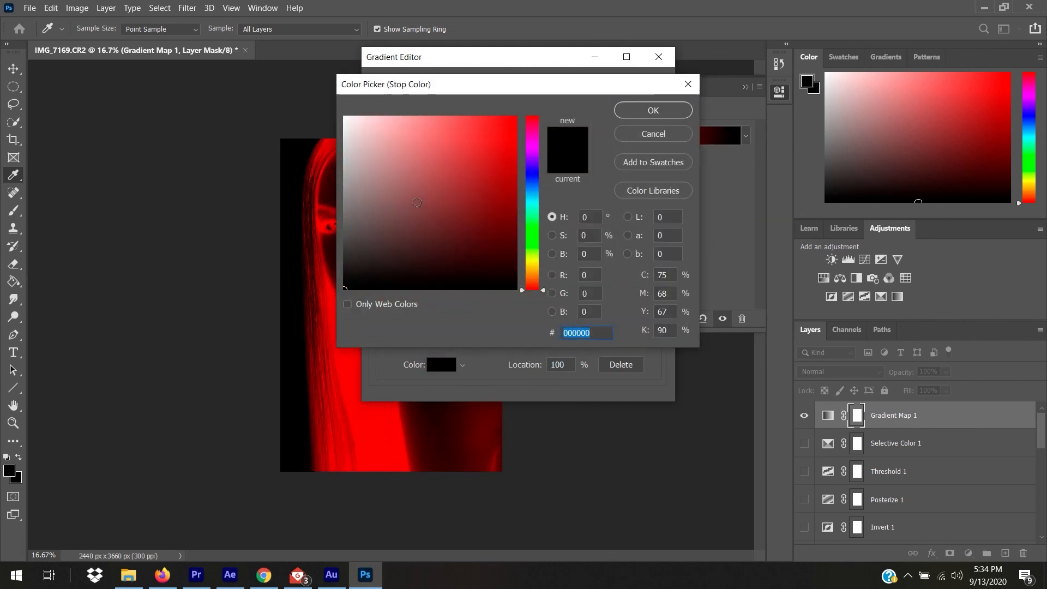
{"action": "type", "text": "ffd800"}
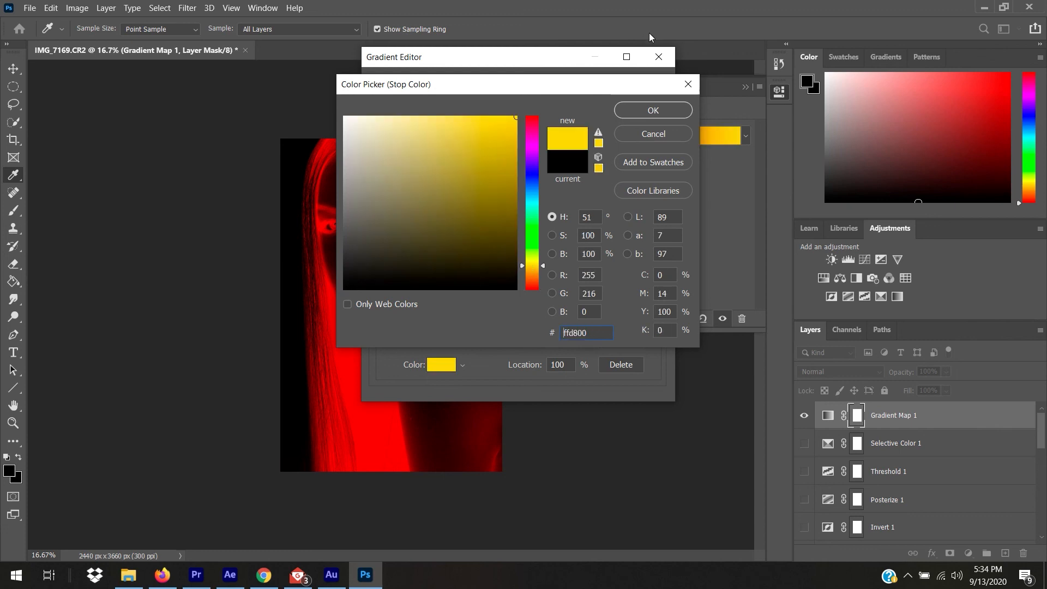
{"action": "left_click", "coordinate": [667, 109]}
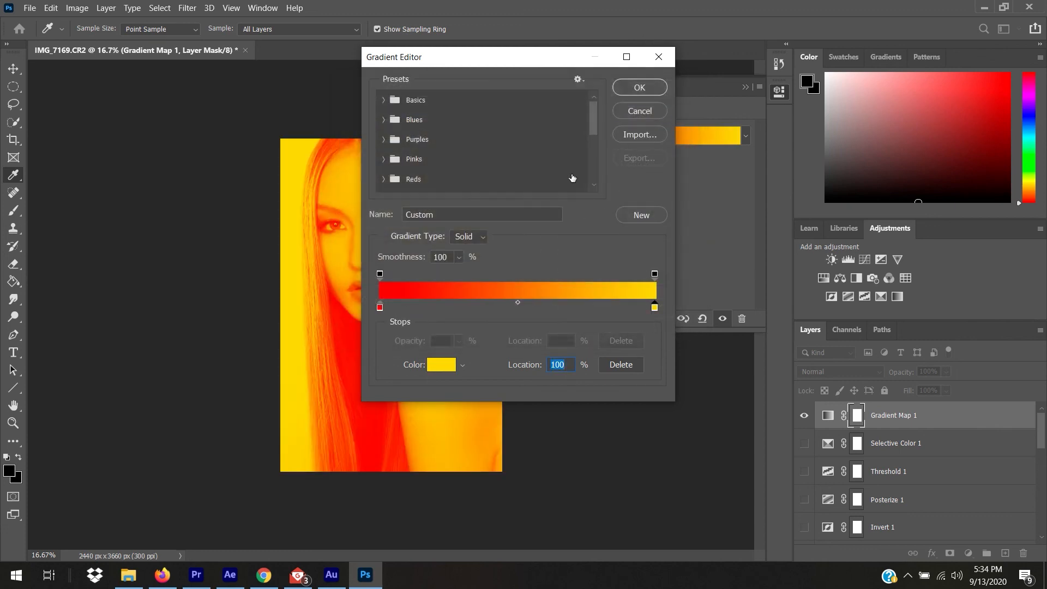
{"action": "left_click_drag", "start_coordinate": [541, 60], "coordinate": [778, 74]}
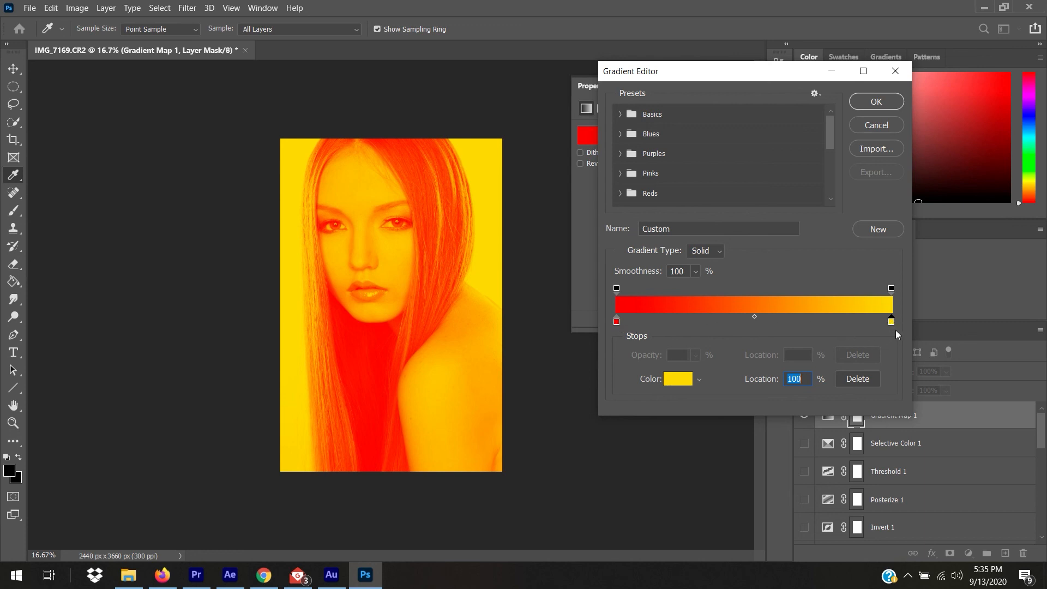
{"action": "left_click", "coordinate": [884, 103]}
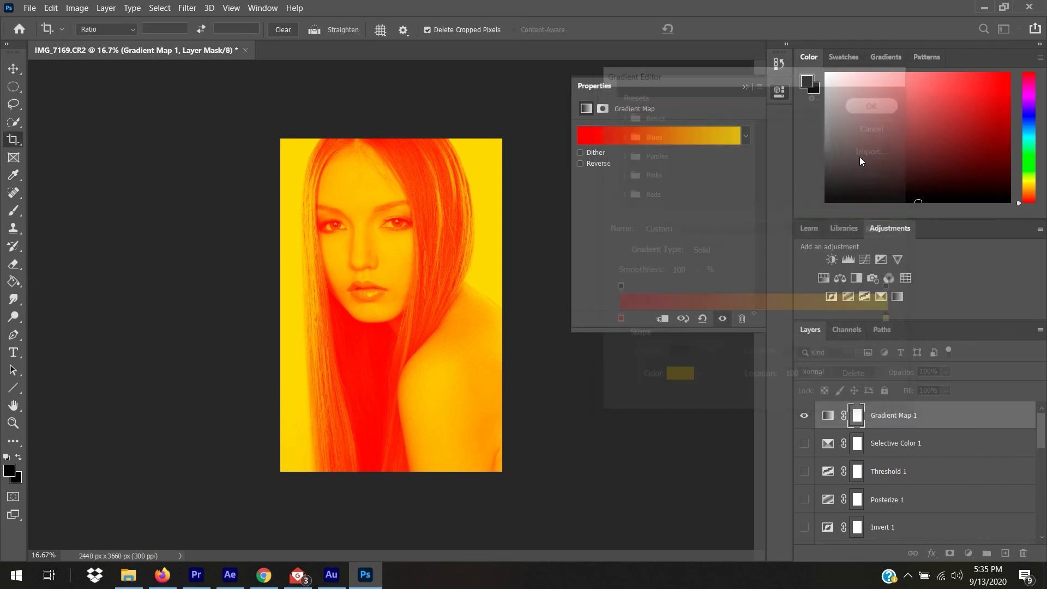
Compare Gradient Map 1 on and off, then lower its opacity to about 1%.
{"action": "key", "text": "c"}
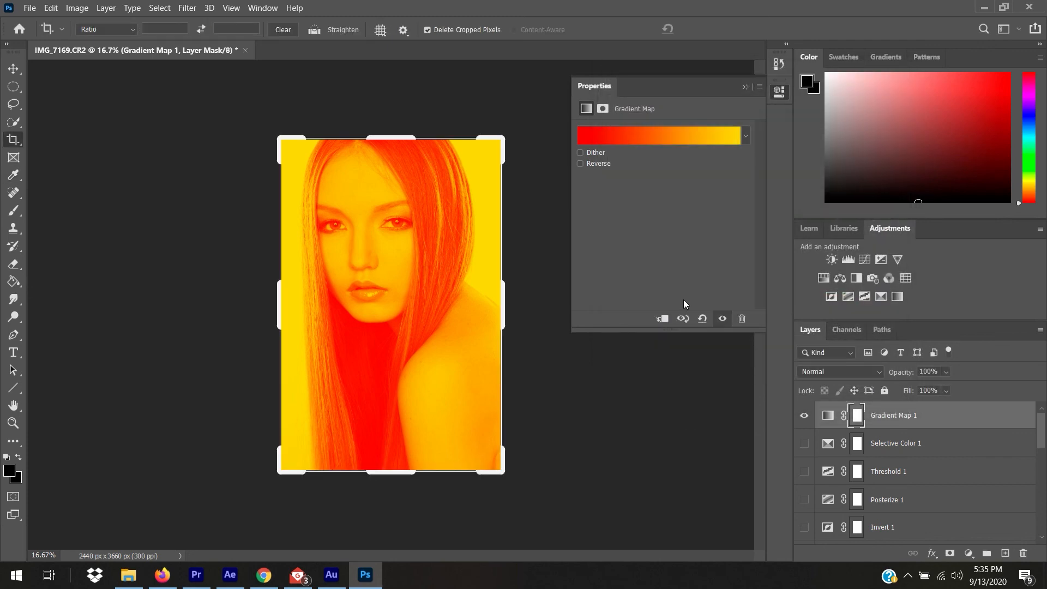
{"action": "left_click", "coordinate": [722, 319]}
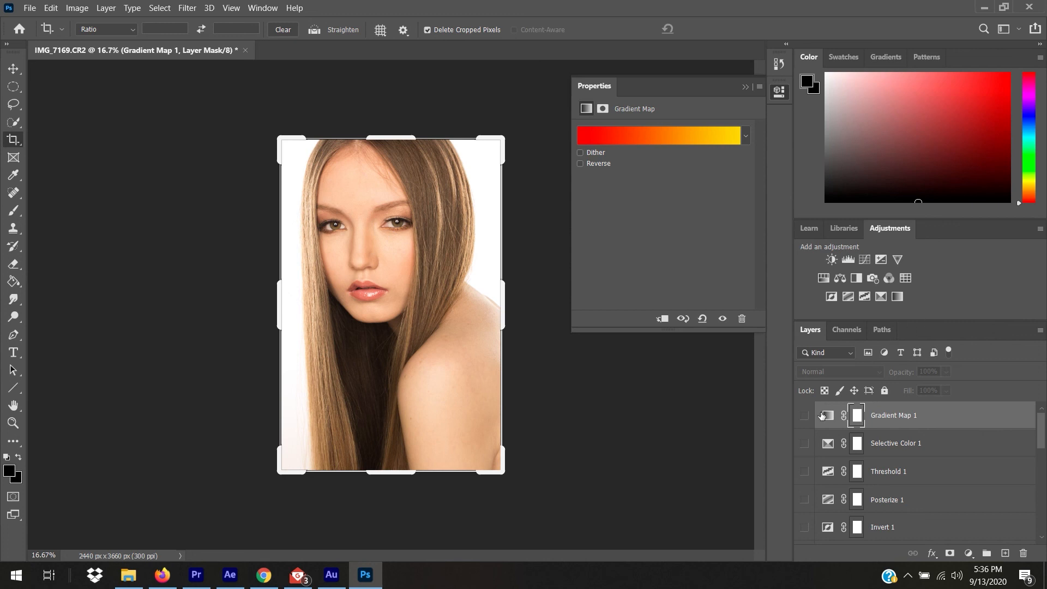
{"action": "left_click", "coordinate": [804, 417]}
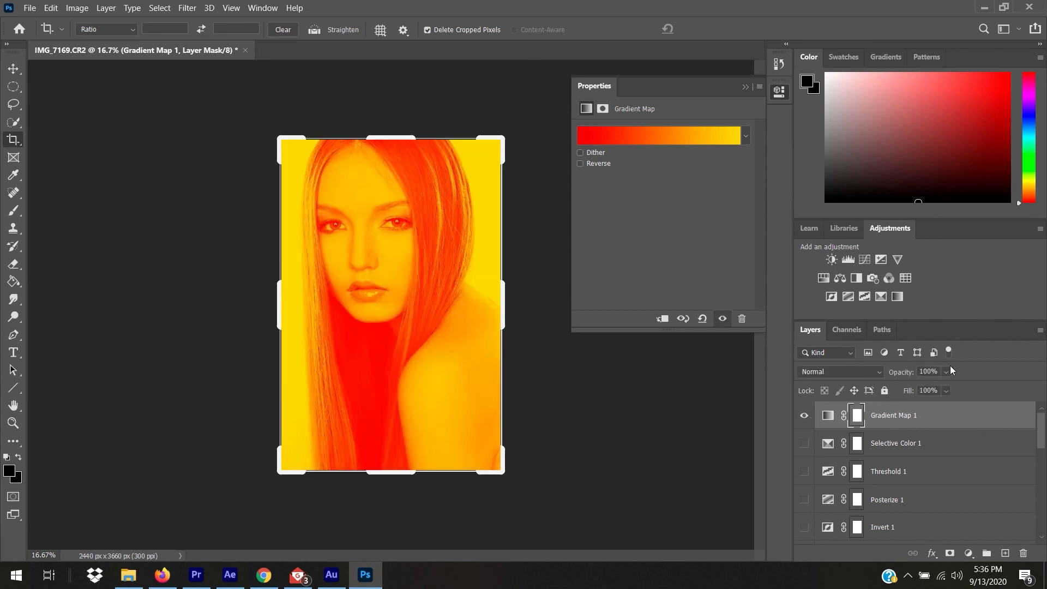
{"action": "left_click", "coordinate": [947, 372]}
{"action": "left_click_drag", "start_coordinate": [930, 388], "coordinate": [906, 389]}
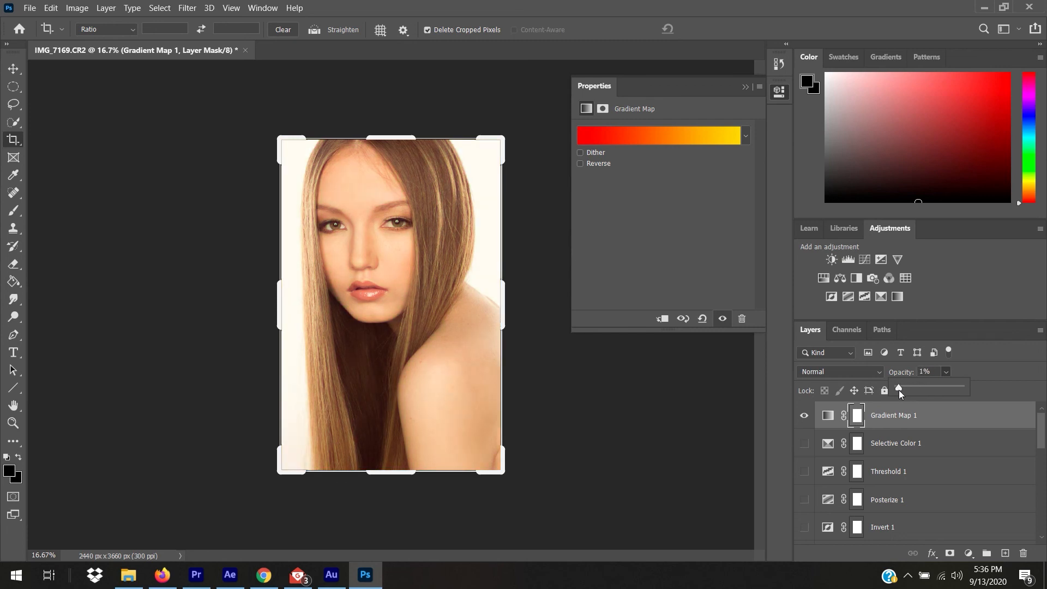